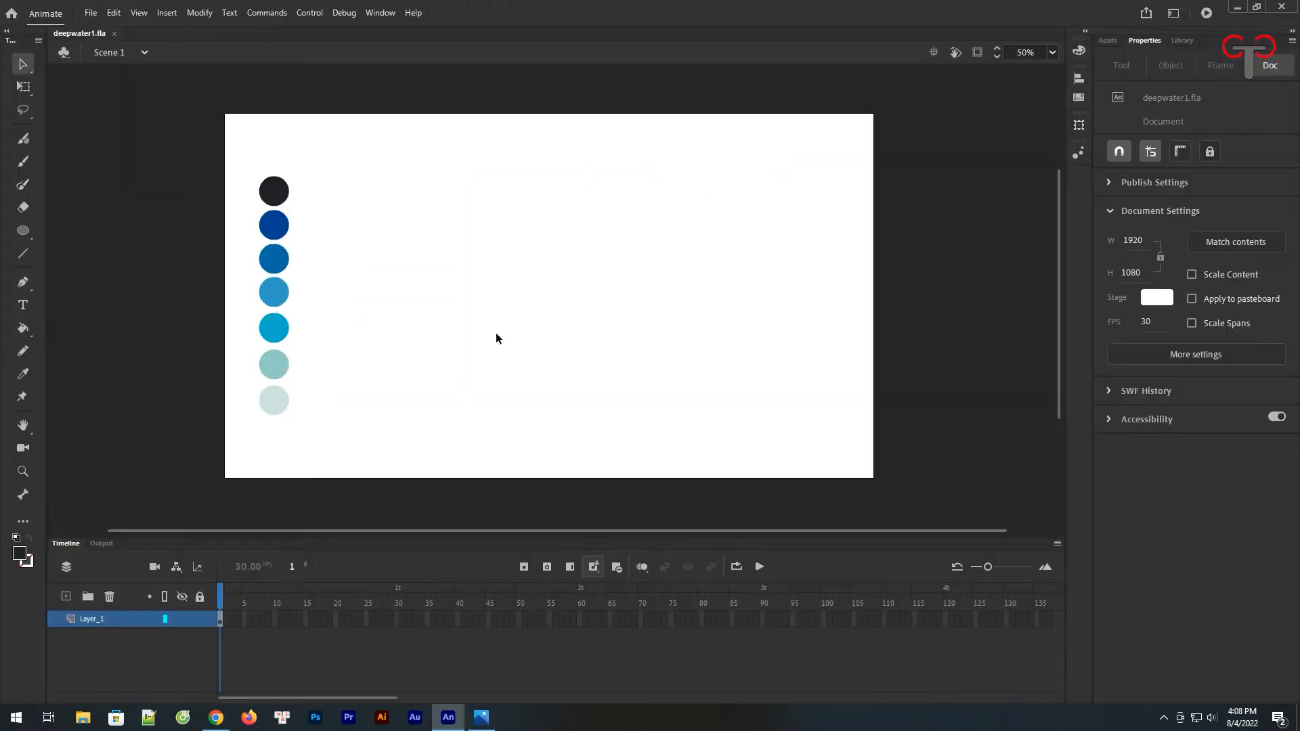
Rename the swatch layer colorpallet, add a new layer above it, and lock colorpallet.
double_click(98, 619)
type("colorpal")
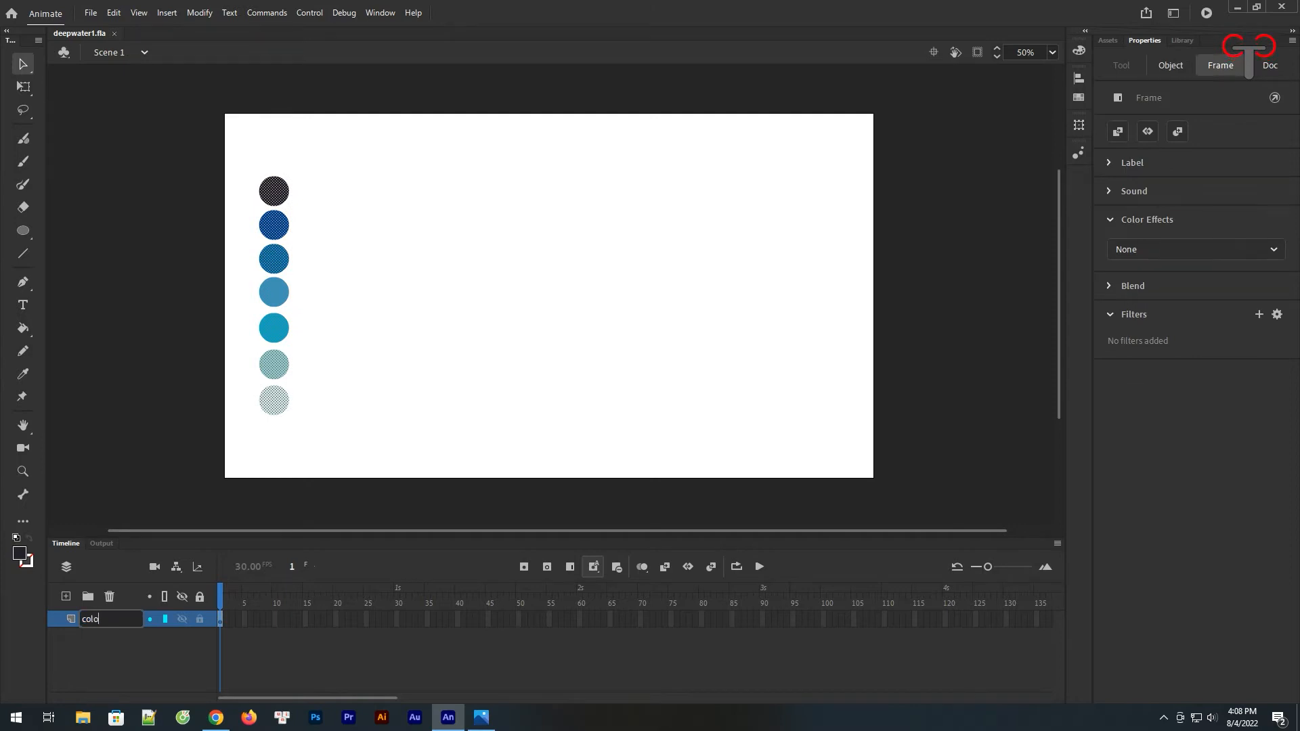
key("Return")
left_click(66, 596)
left_click(200, 636)
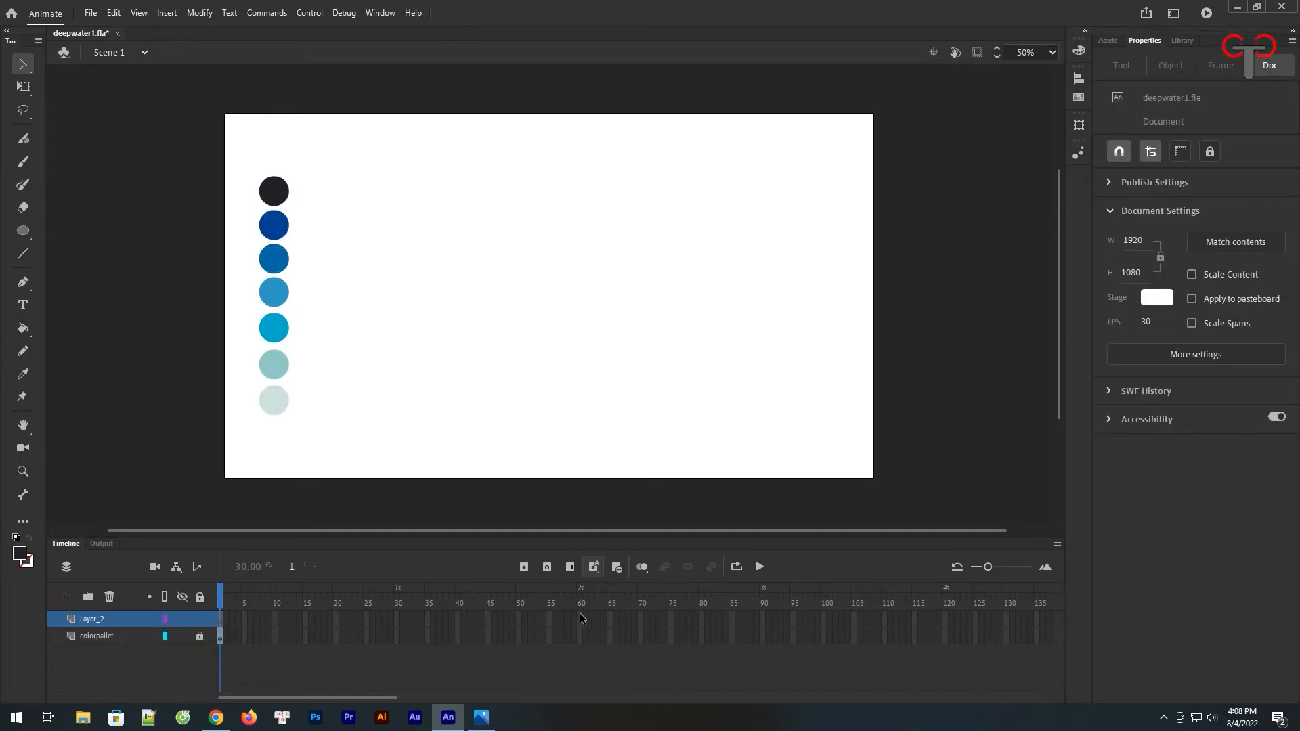
Extend both layers with frames up to frame 60.
left_click(579, 638)
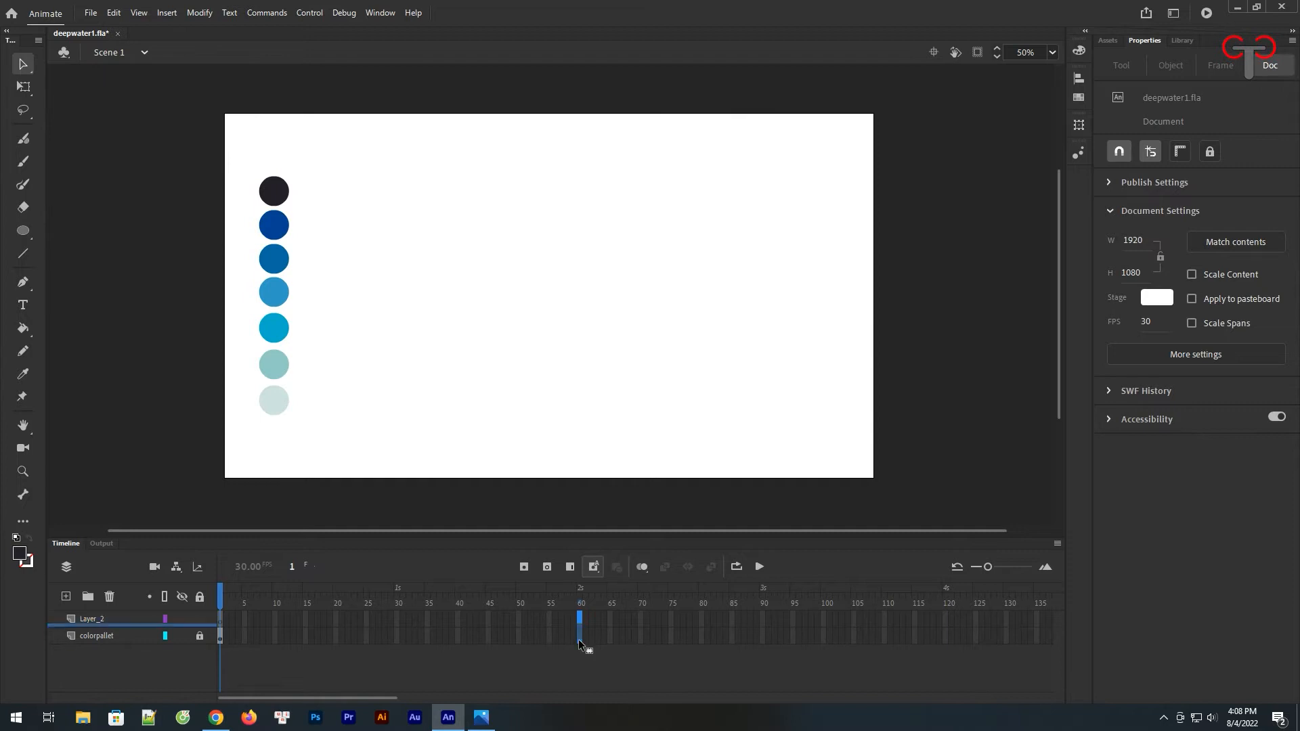
left_click(569, 569)
left_click(107, 640)
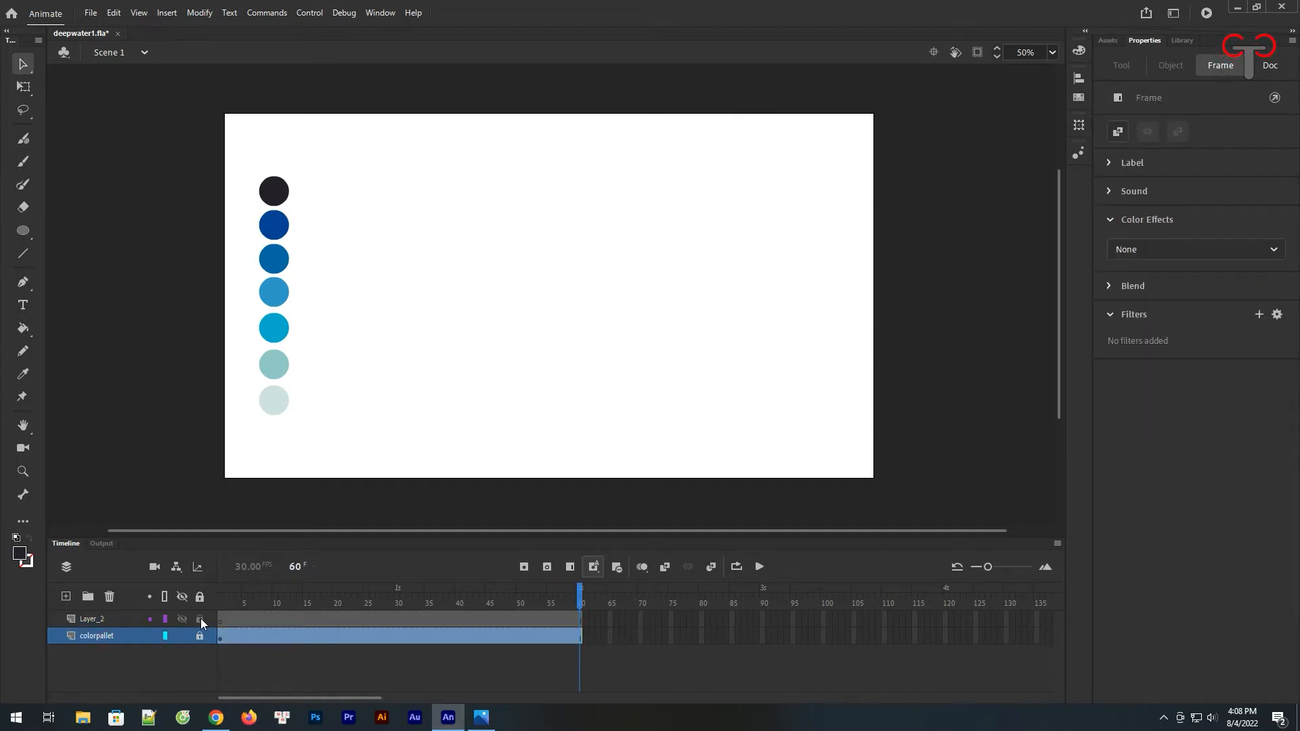
On frame 1 of Layer_2, draw a small wavy blob outline mid-stage with the Fluid Brush and fill it with the near-black colour.
left_click(219, 623)
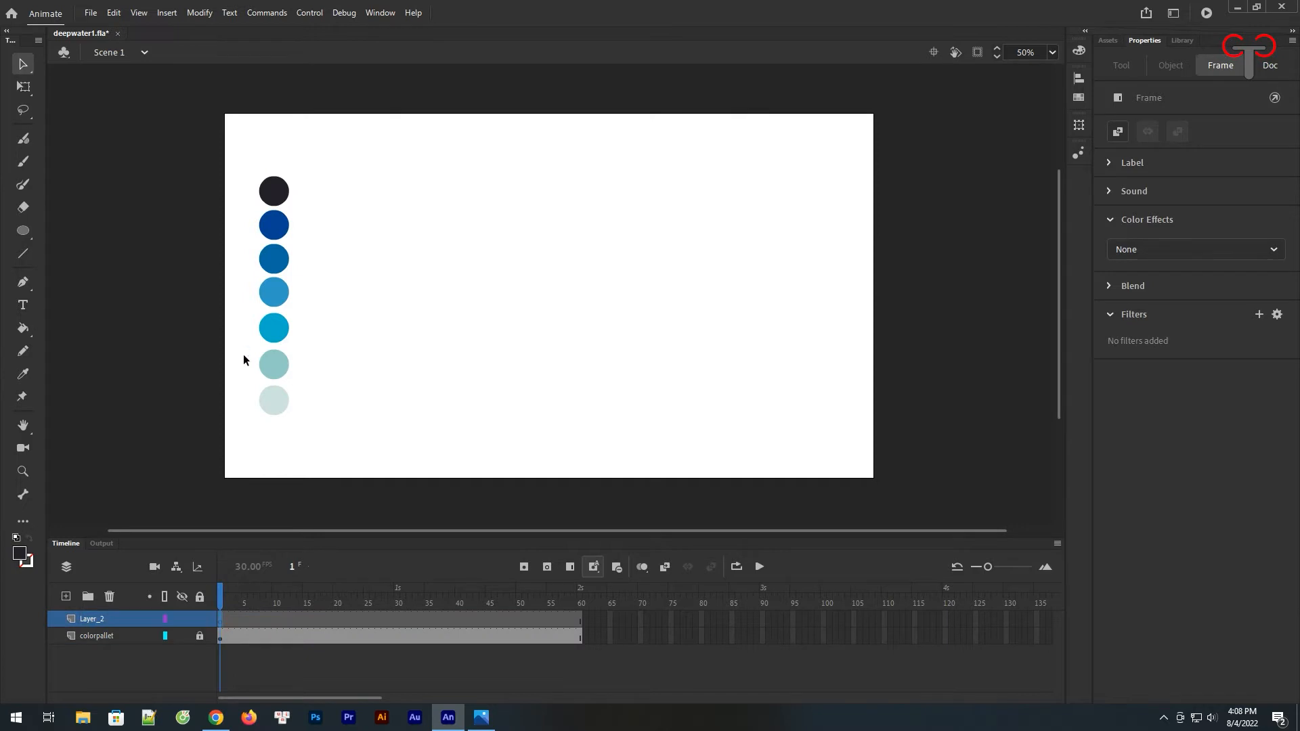
left_click(27, 557)
left_click(534, 278)
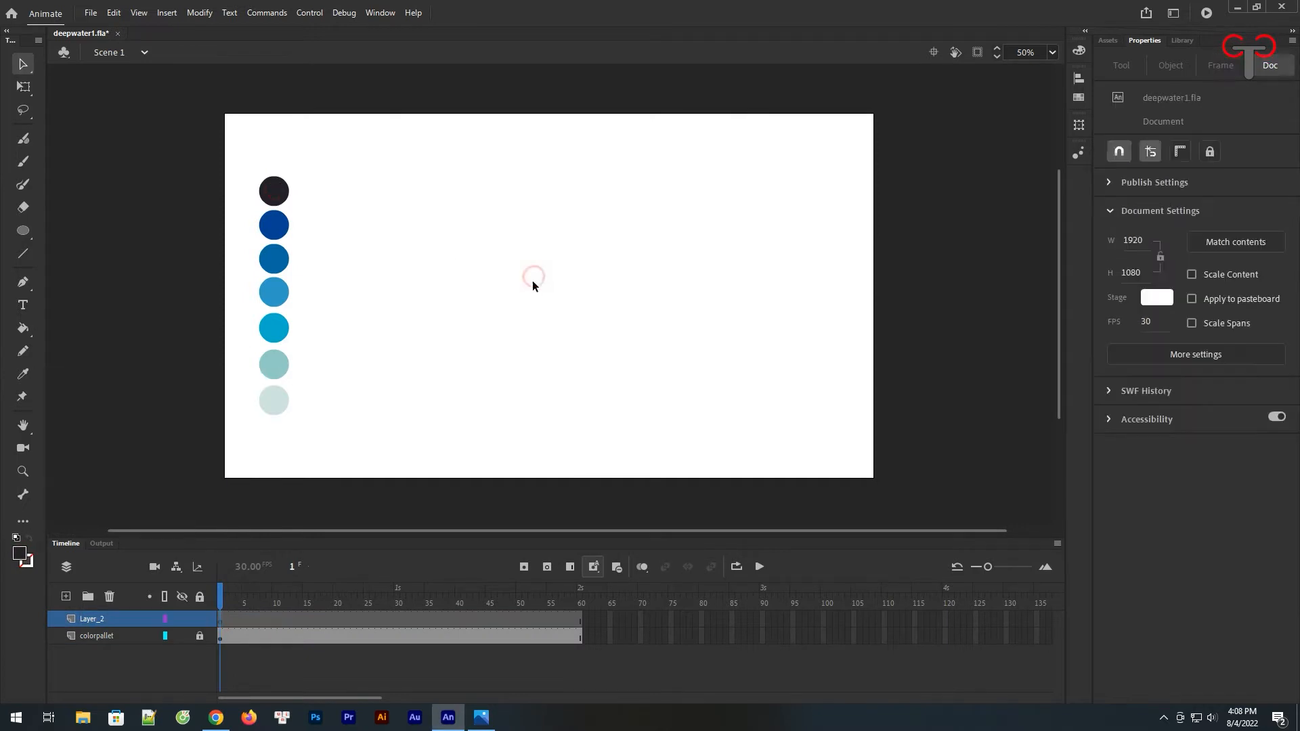
left_click(24, 139)
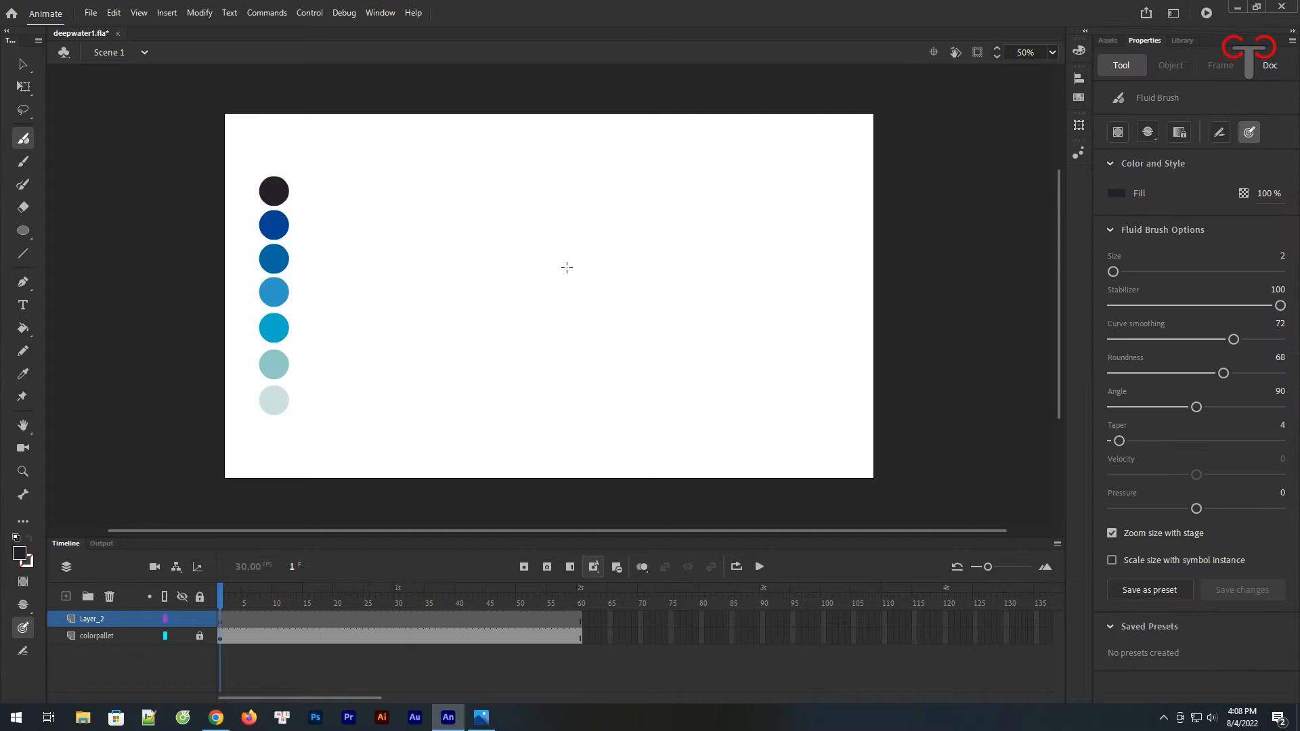
left_click(22, 472)
left_click_drag(243, 108, 806, 472)
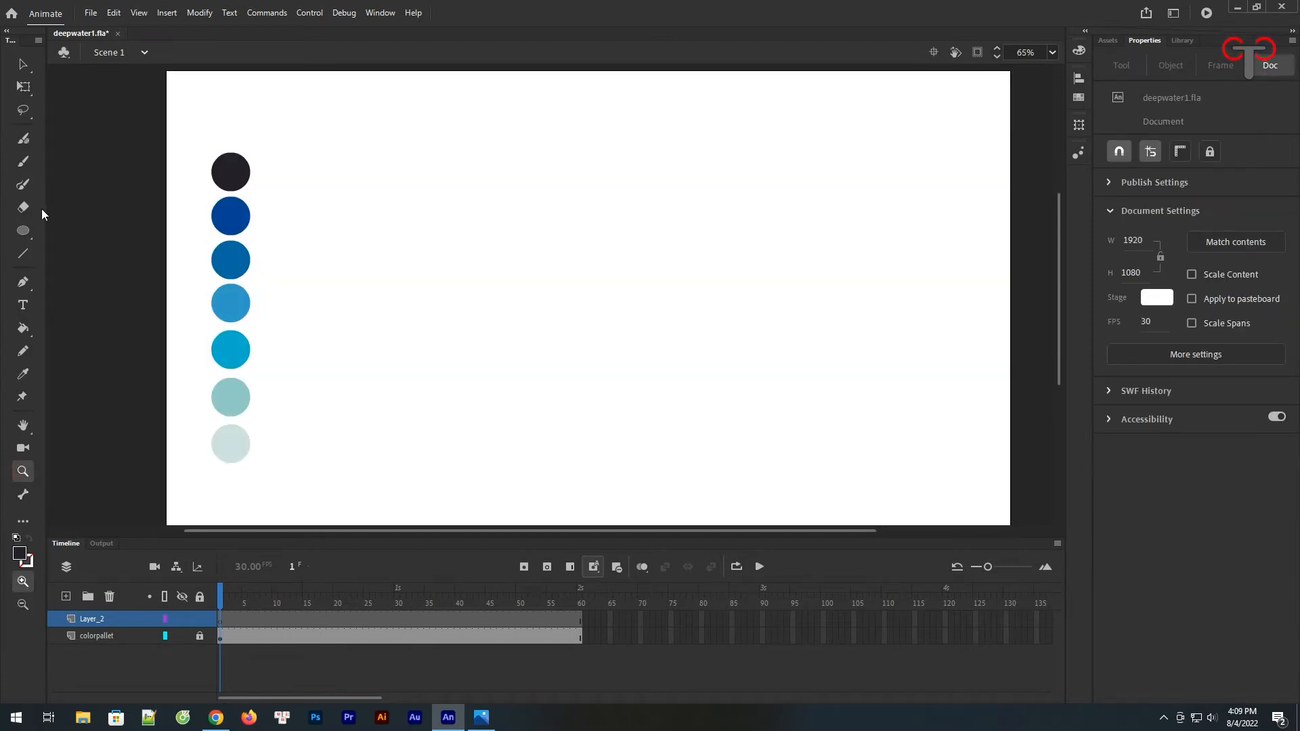
left_click(23, 139)
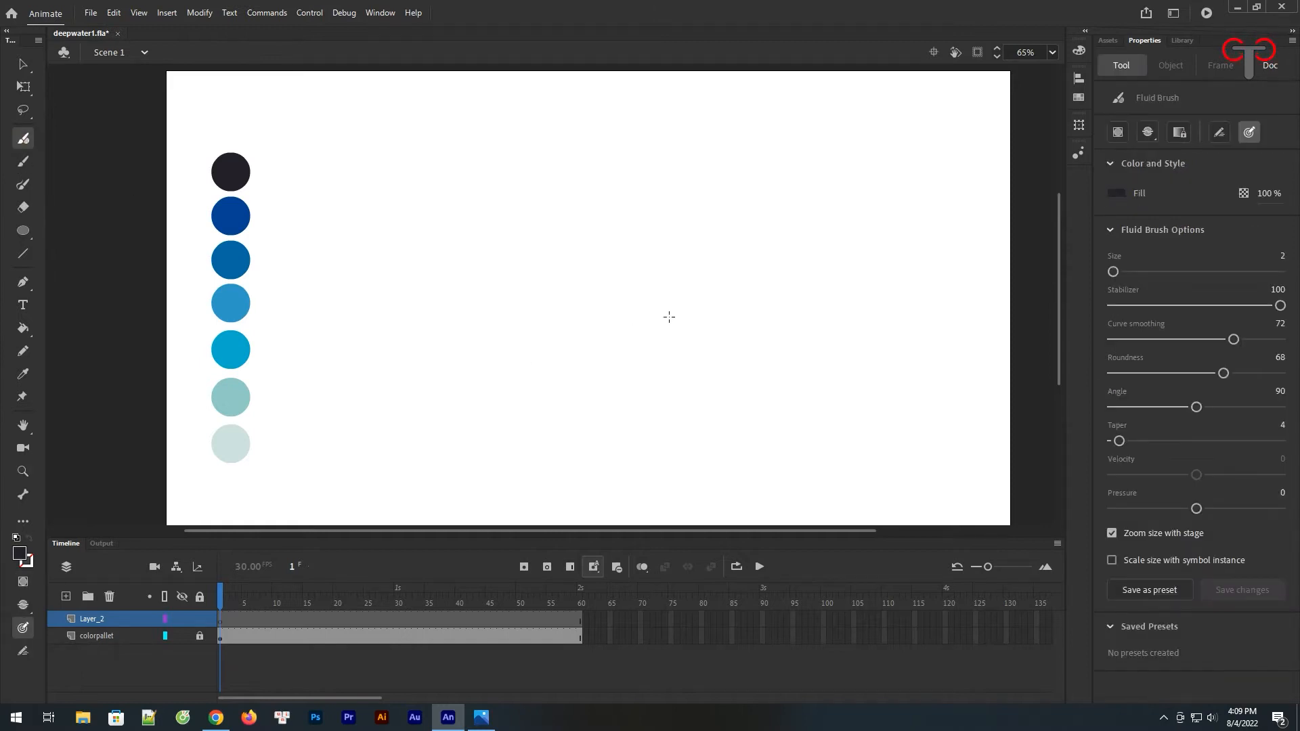
mouse_move(660, 309)
left_mouse_down()
mouse_move(572, 311)
mouse_move(588, 334)
mouse_move(684, 318)
mouse_move(678, 306)
left_mouse_up()
left_click(22, 328)
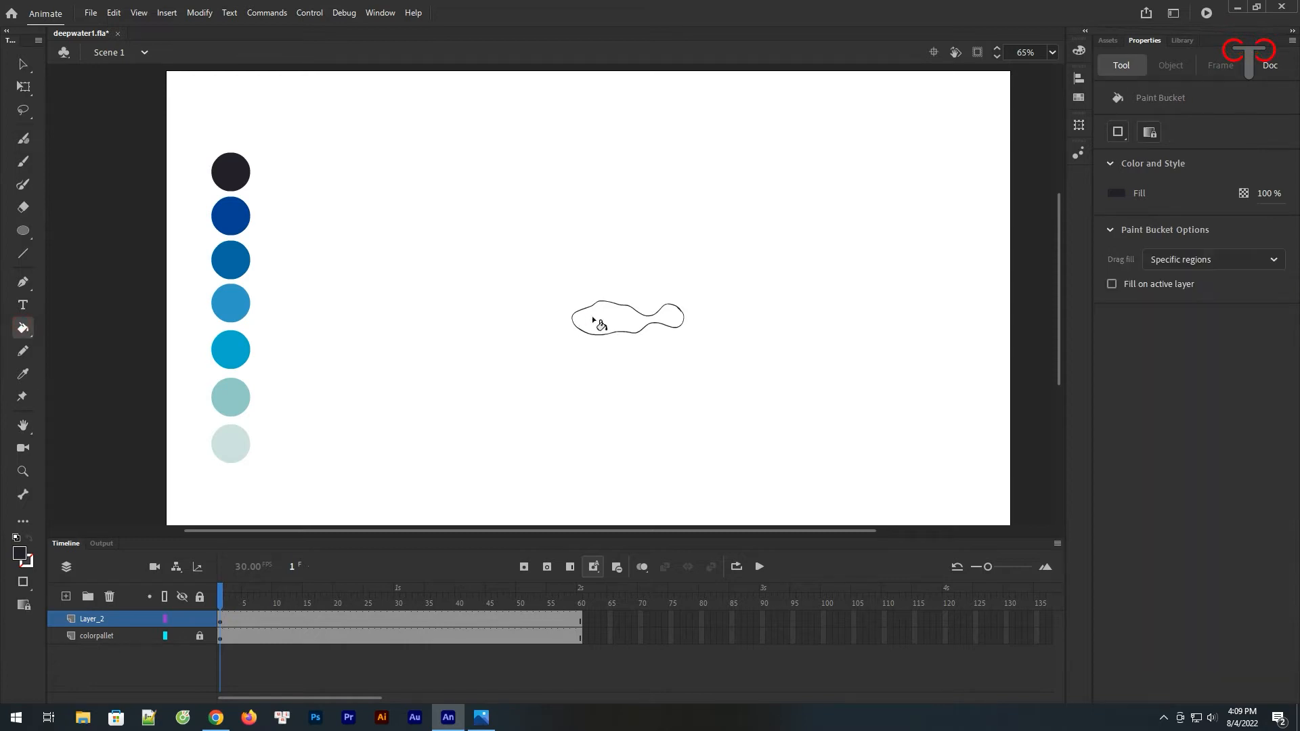
left_click(601, 325)
Insert keyframes at frames 30 and 60 on Layer_2.
left_click(23, 64)
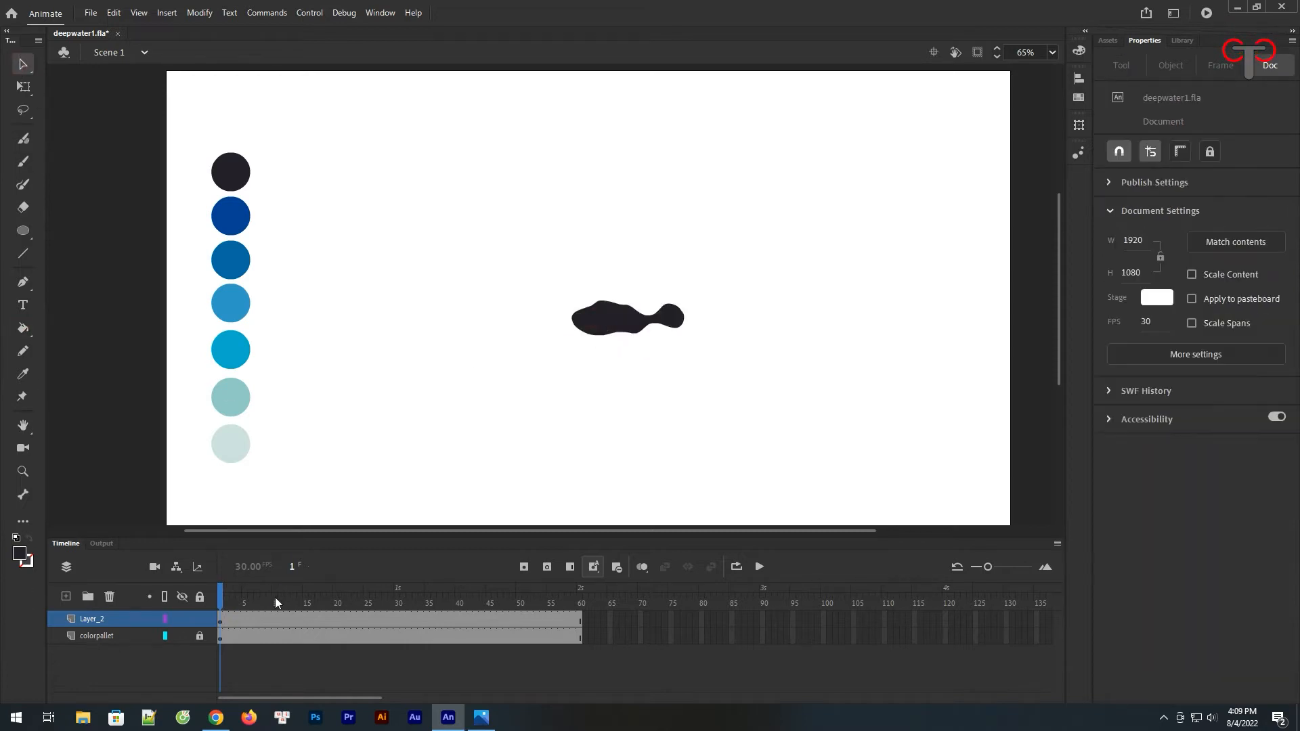
left_click(396, 619)
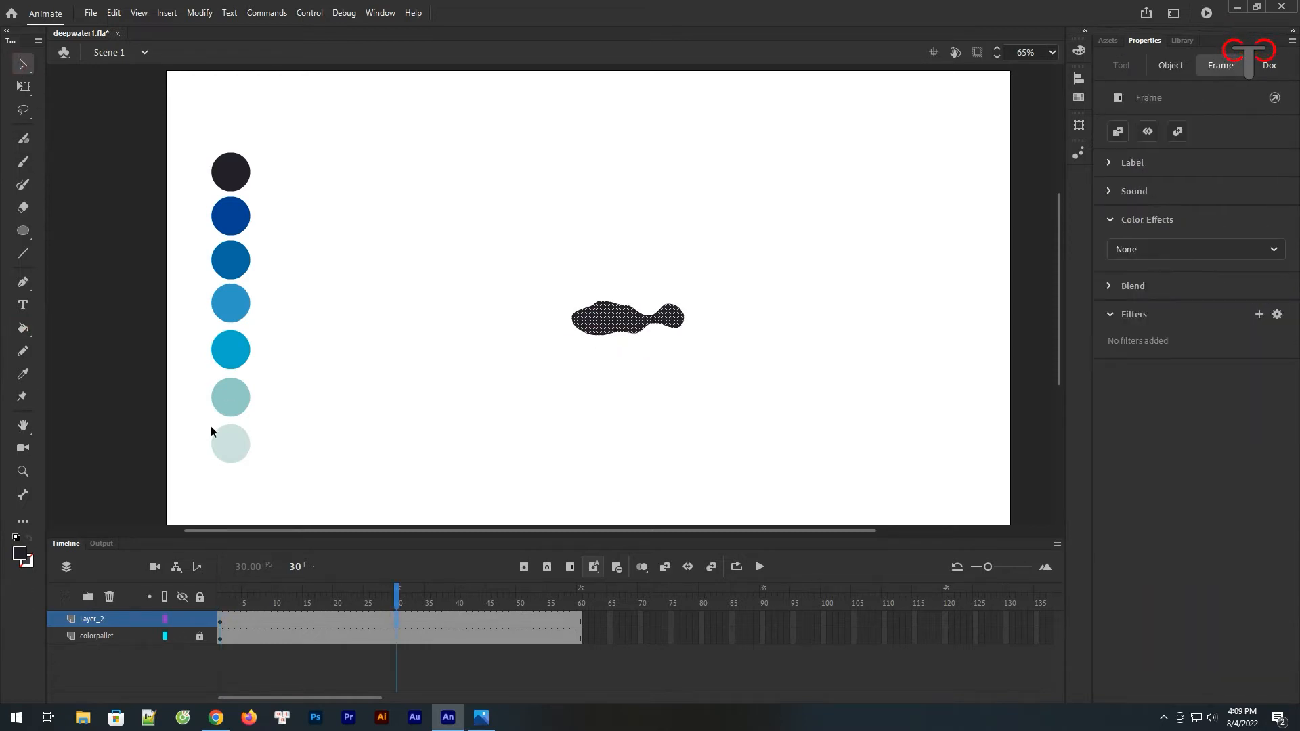
left_click(579, 618)
left_click(524, 567)
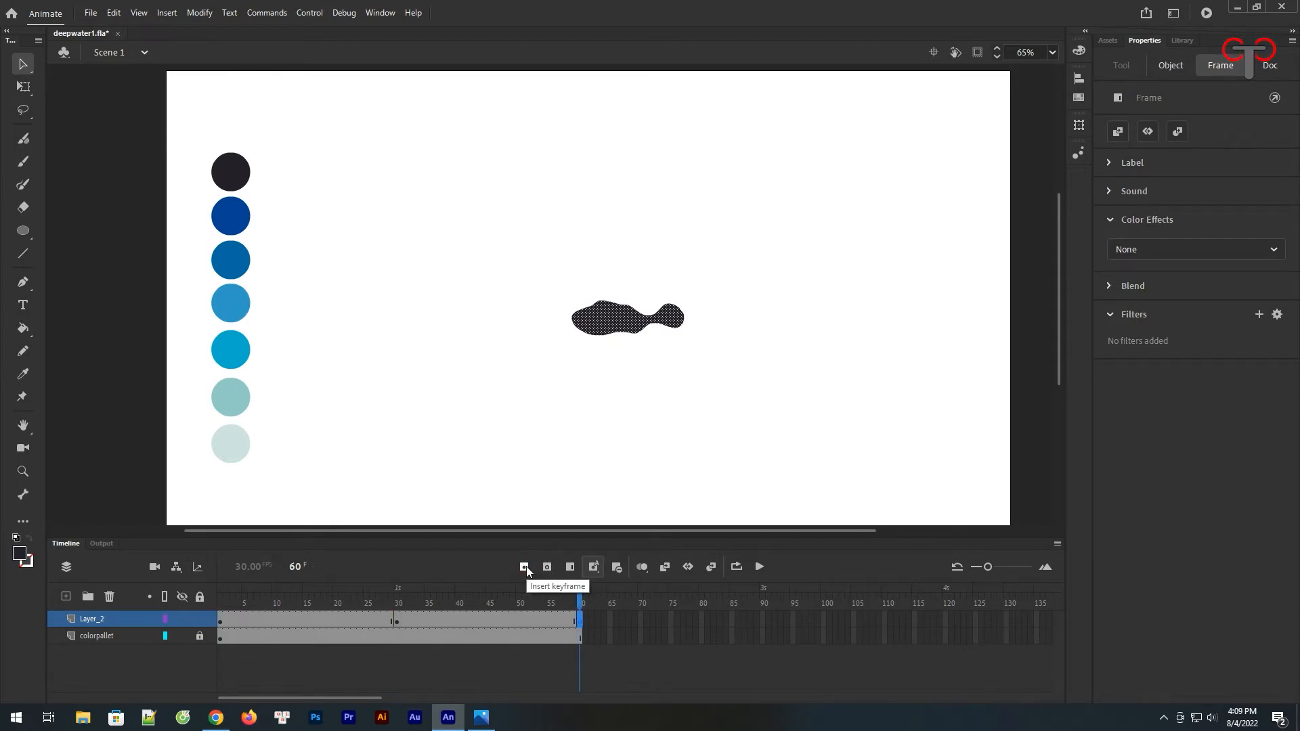
At frame 30, smoothen the dark blob and reshape its edges at the left end, narrow neck and right end.
left_click(397, 620)
left_click(708, 302)
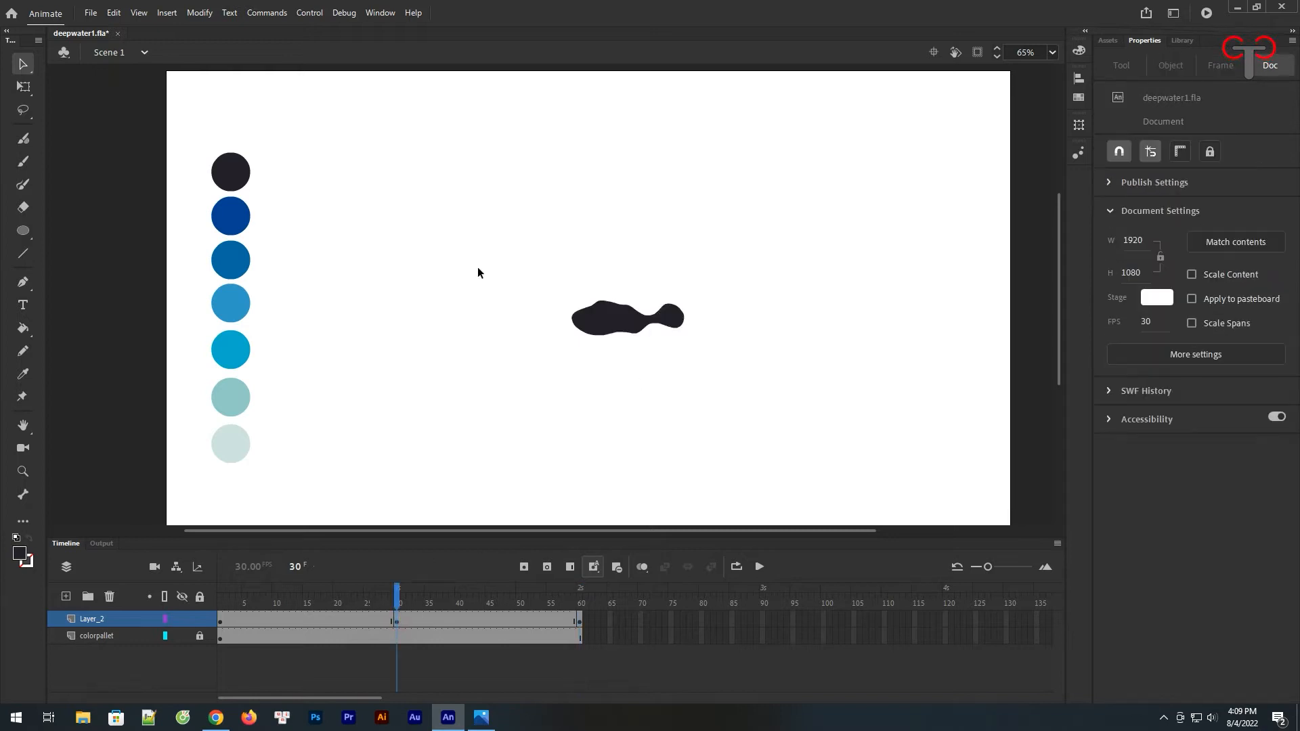
left_click(22, 471)
left_click_drag(586, 241, 711, 388)
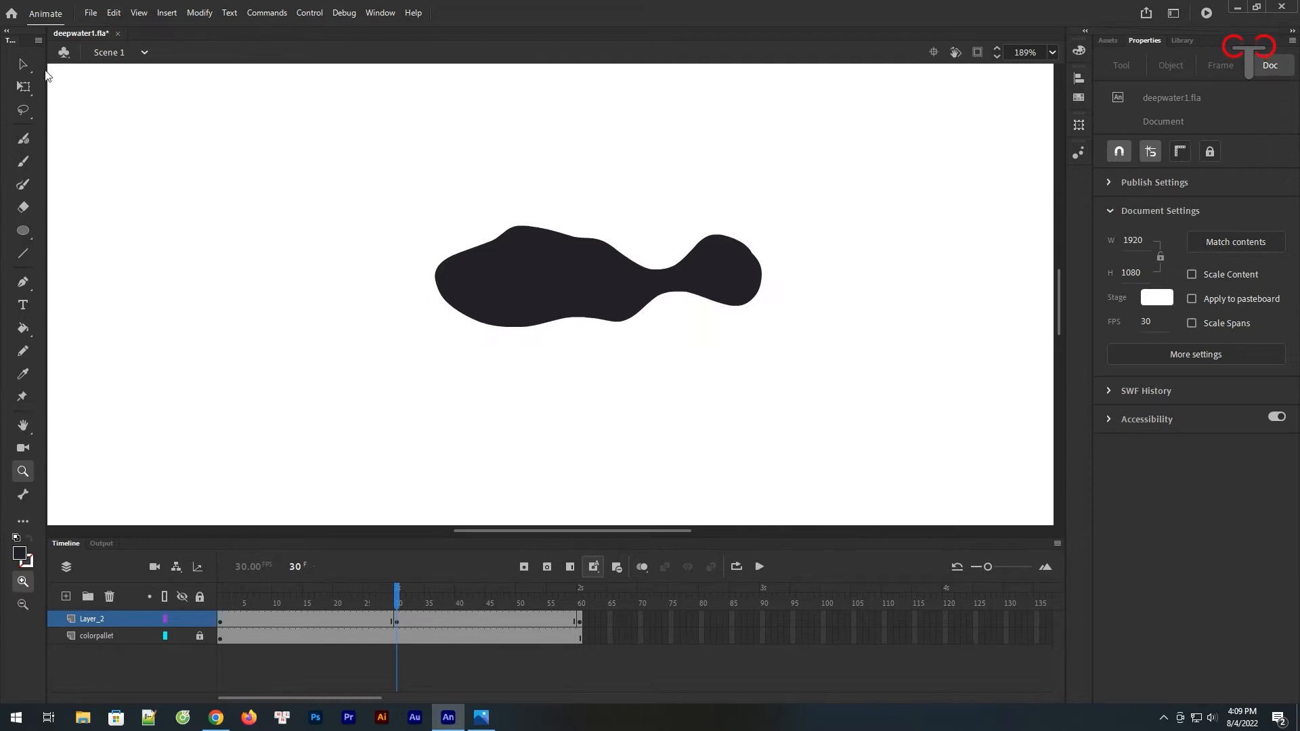
left_click(22, 63)
left_click(616, 282)
left_click(1164, 359)
left_click(1148, 357)
left_click(744, 320)
left_click_drag(465, 249, 458, 241)
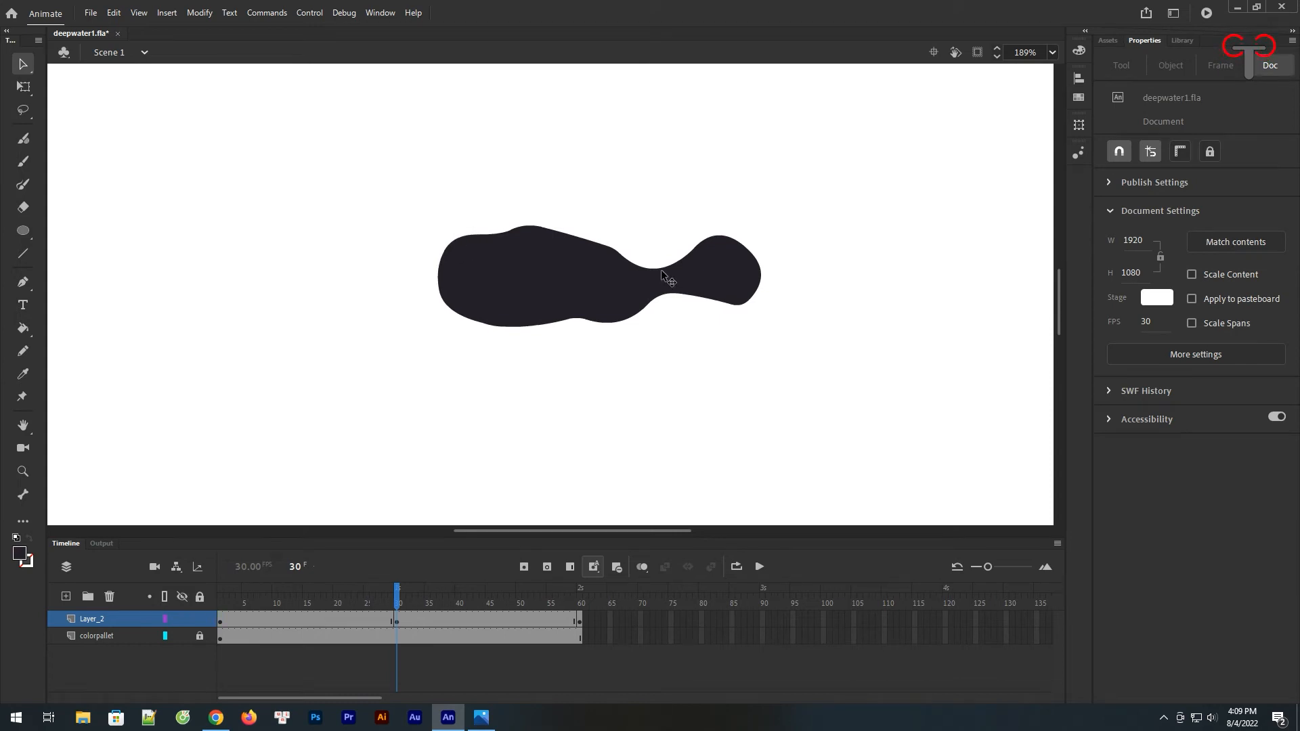
left_click_drag(663, 269, 661, 279)
left_click_drag(749, 253, 762, 257)
Create shape tweens across both keyframe spans of Layer_2 and play the animation from the first frame.
left_click_drag(390, 595, 322, 630)
left_click(427, 621)
left_click_drag(452, 619, 372, 619)
right_click(384, 617)
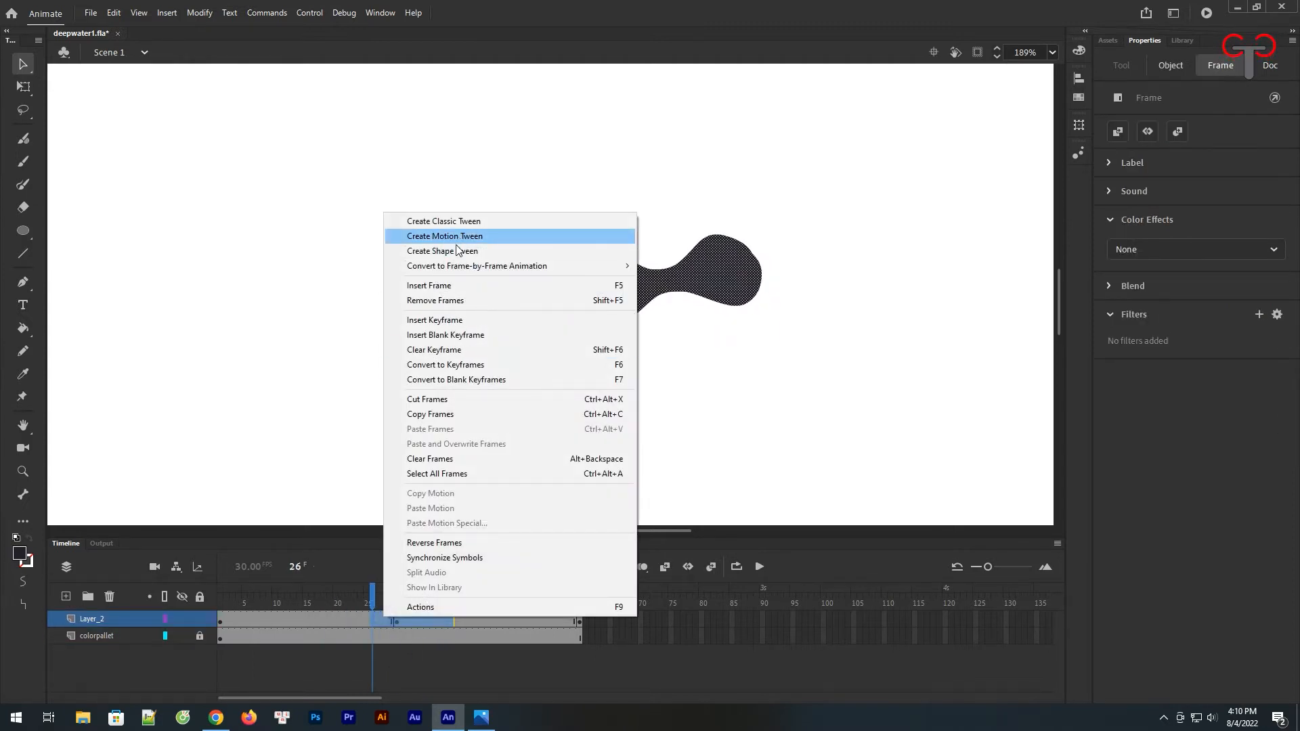
left_click(457, 251)
key("shift+comma")
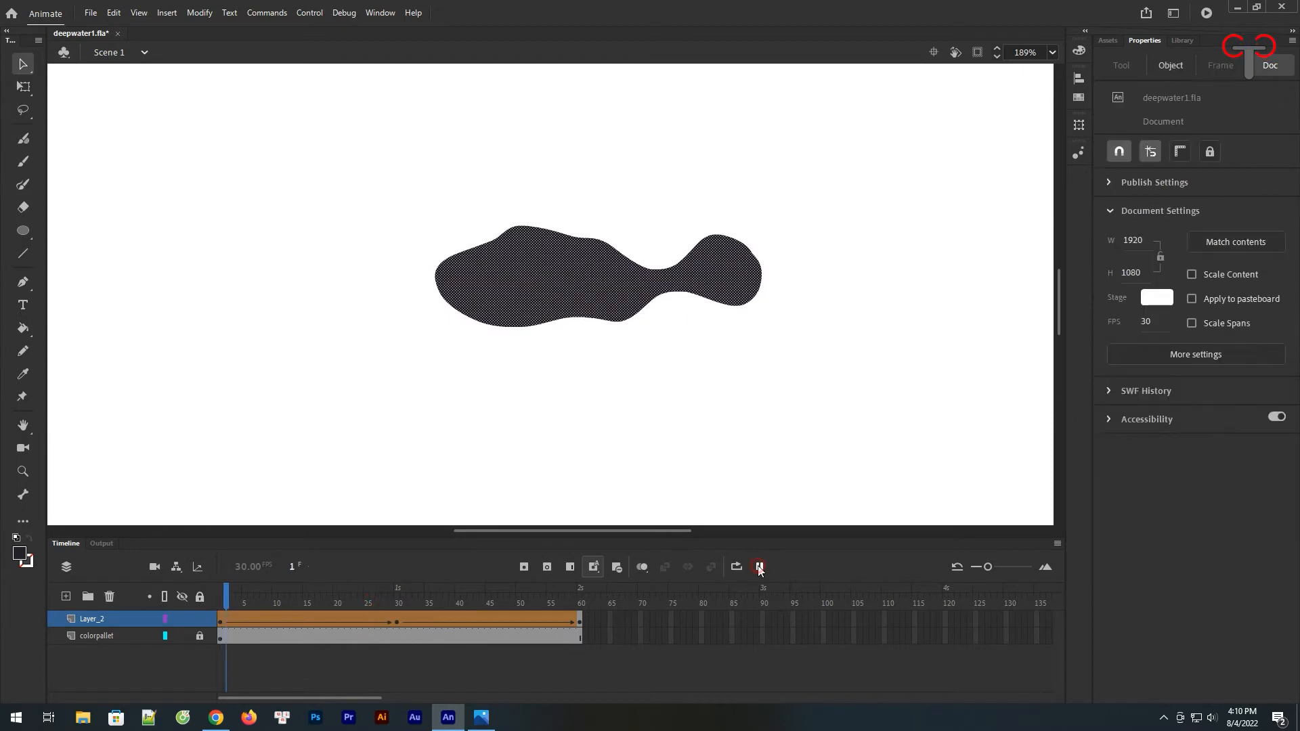
left_click(759, 566)
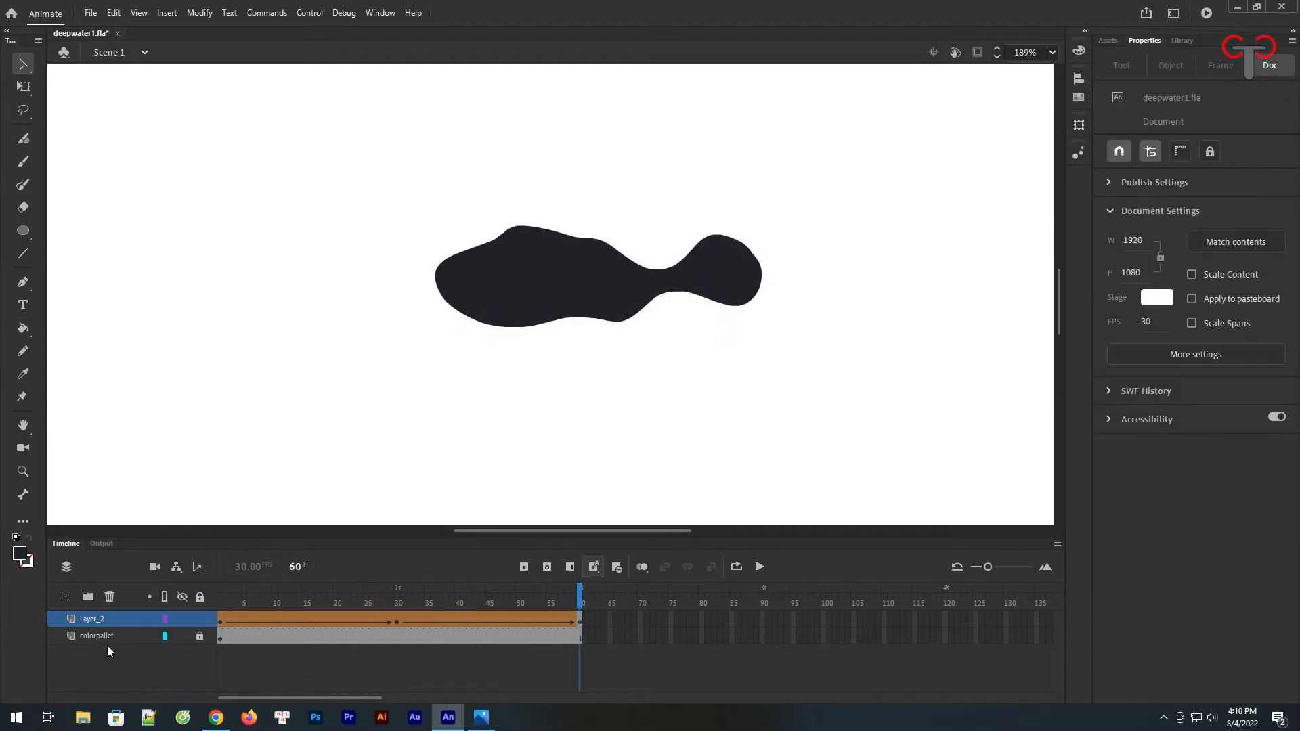
Add a layer directly above colorpallet, lock Layer_2, and set the fill to the dark blue of the second swatch.
left_click(105, 639)
left_click(66, 597)
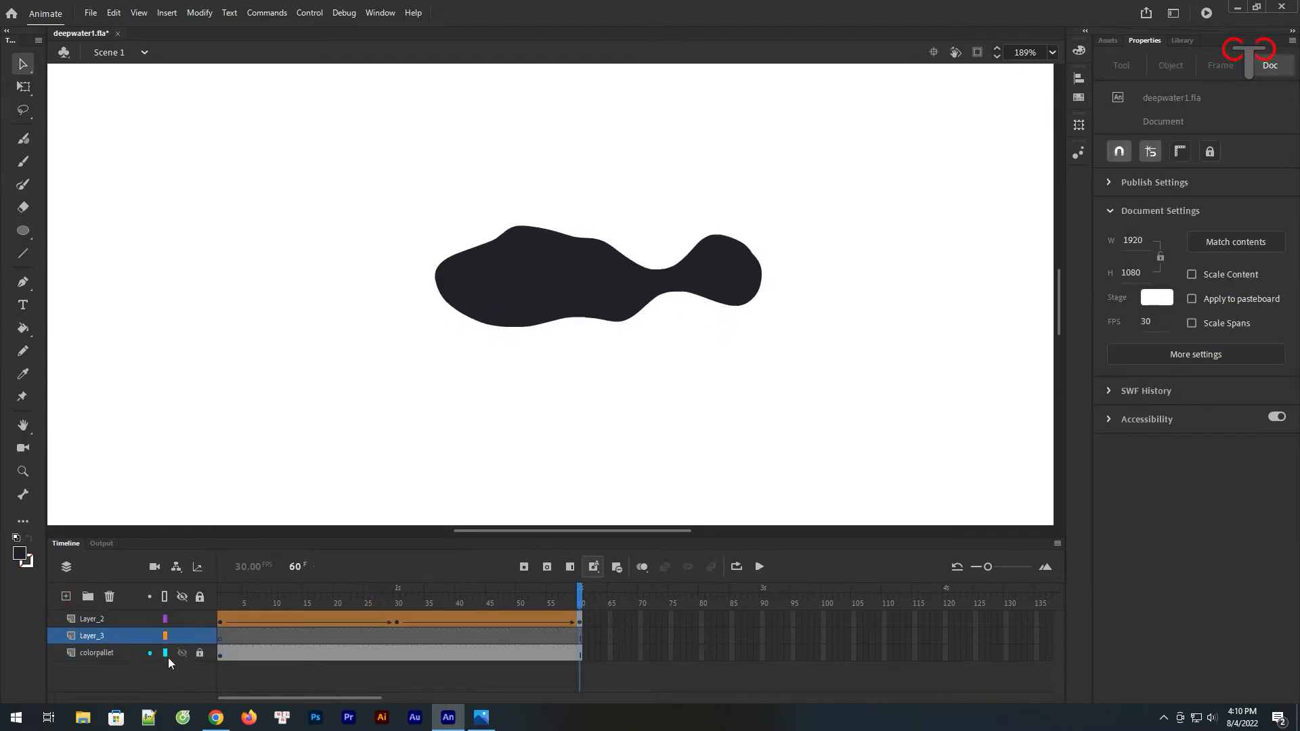
left_click(218, 637)
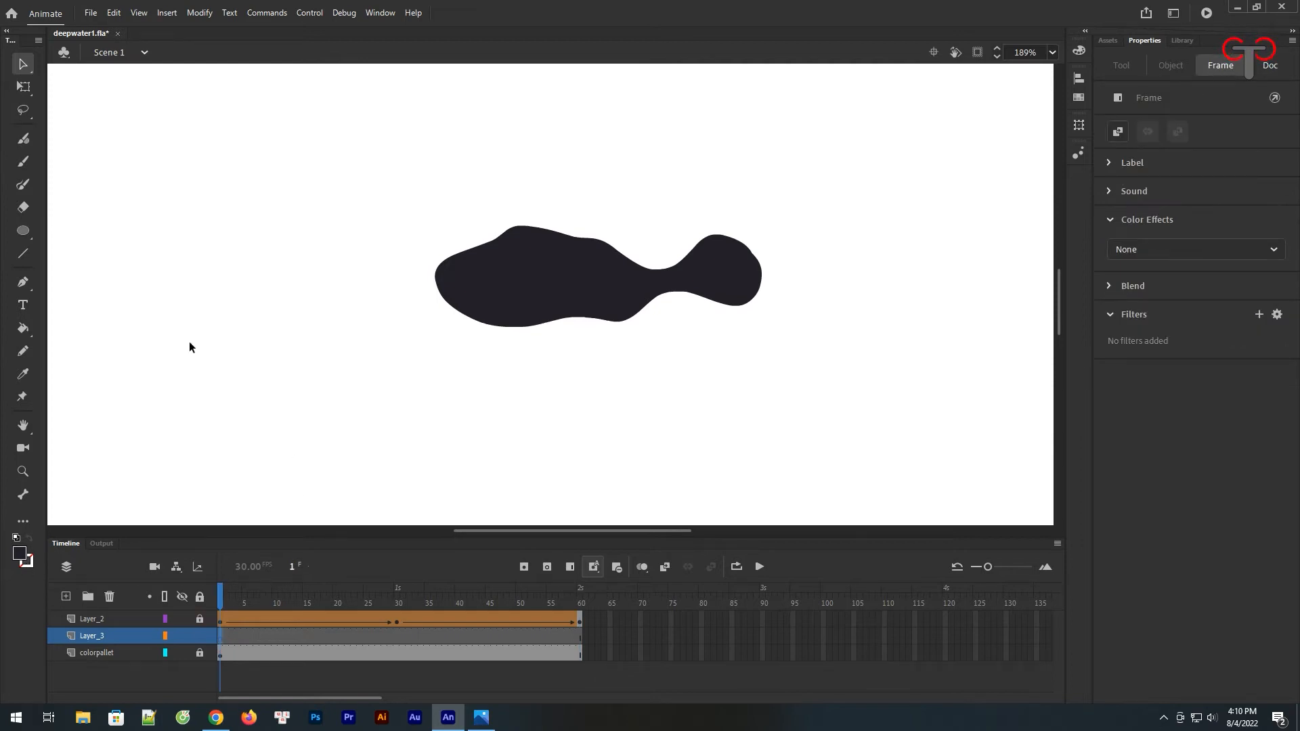
left_click(185, 277)
key("ctrl+minus")
key("ctrl+minus")
left_click(20, 554)
left_click(280, 221)
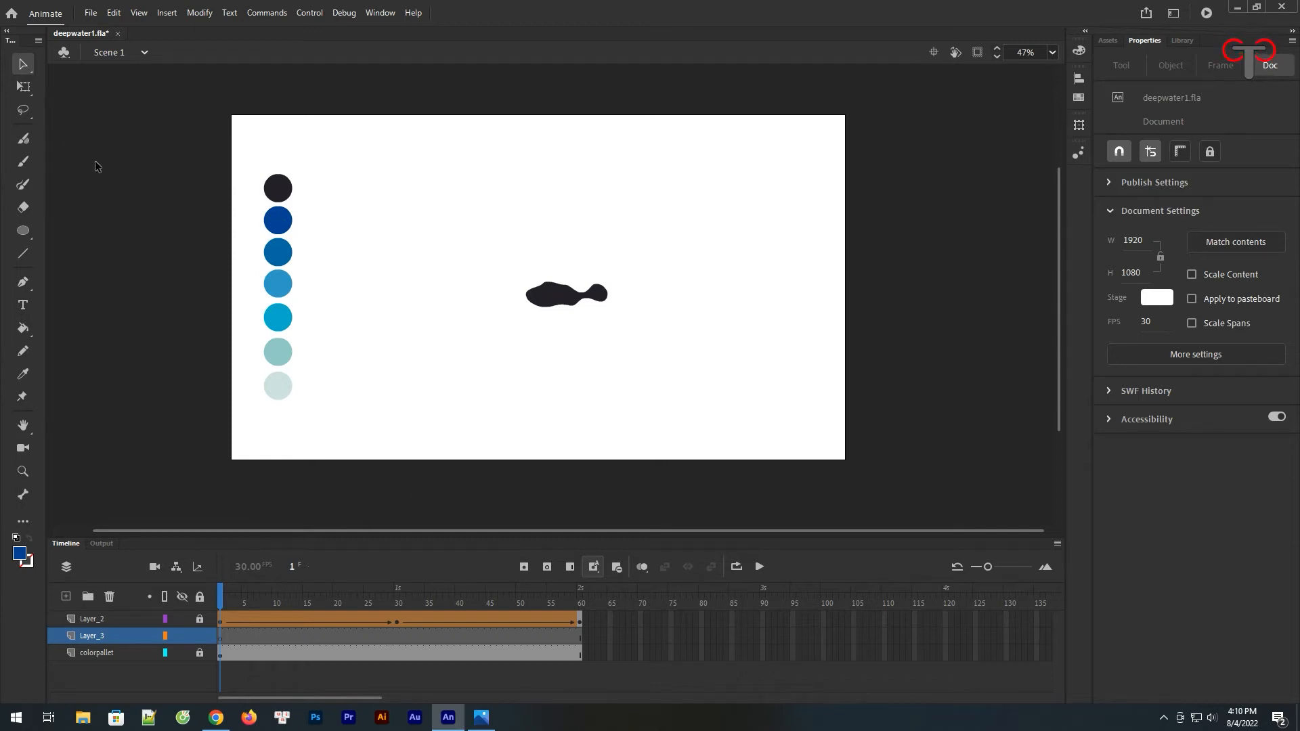
On frame 1 of Layer_3, draw a wavy outline about 365 px wide around the dark blob and fill it dark blue.
key("z")
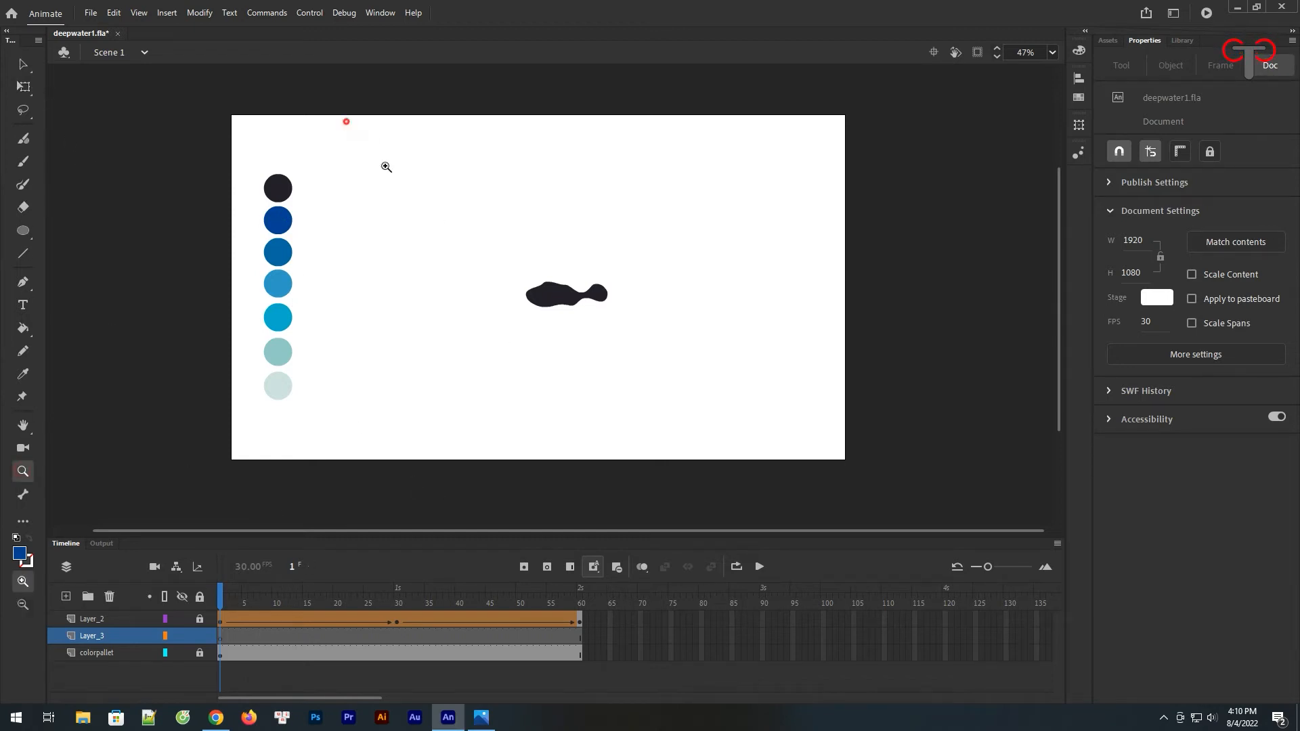
left_click_drag(345, 119, 733, 425)
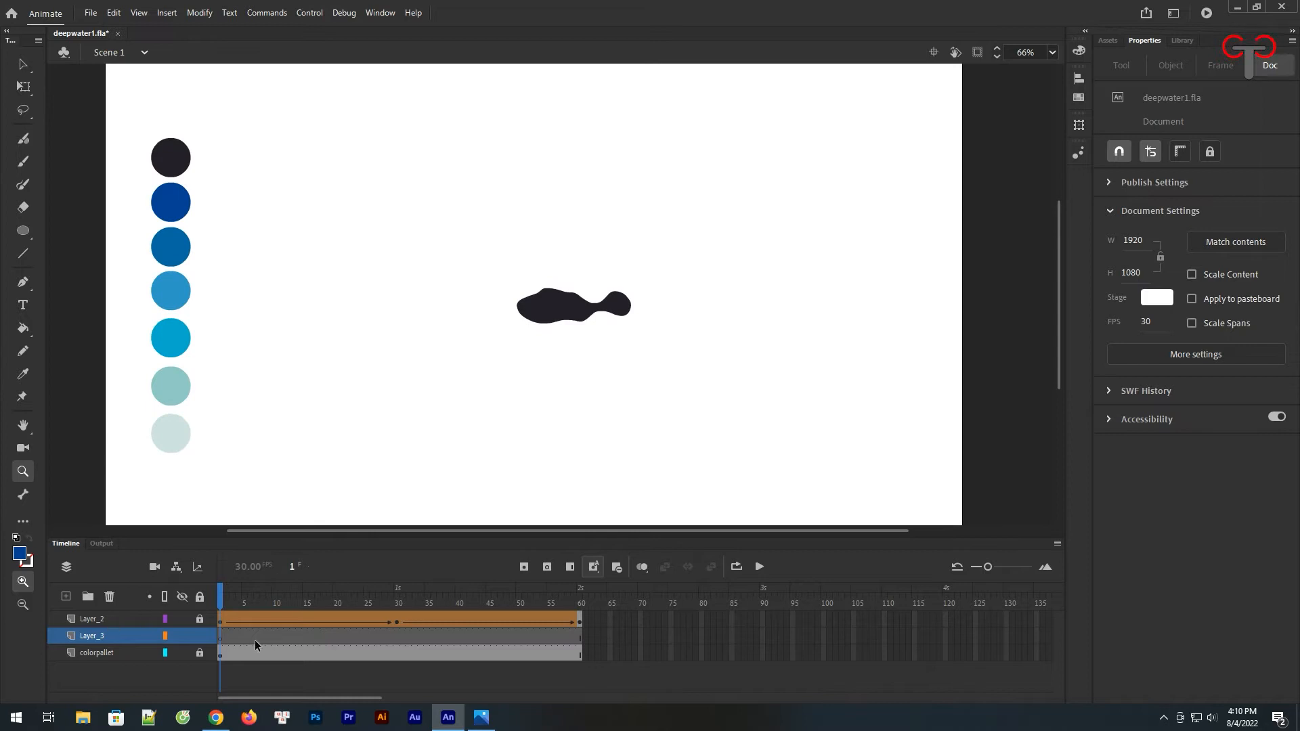
left_click(219, 636)
left_click(23, 138)
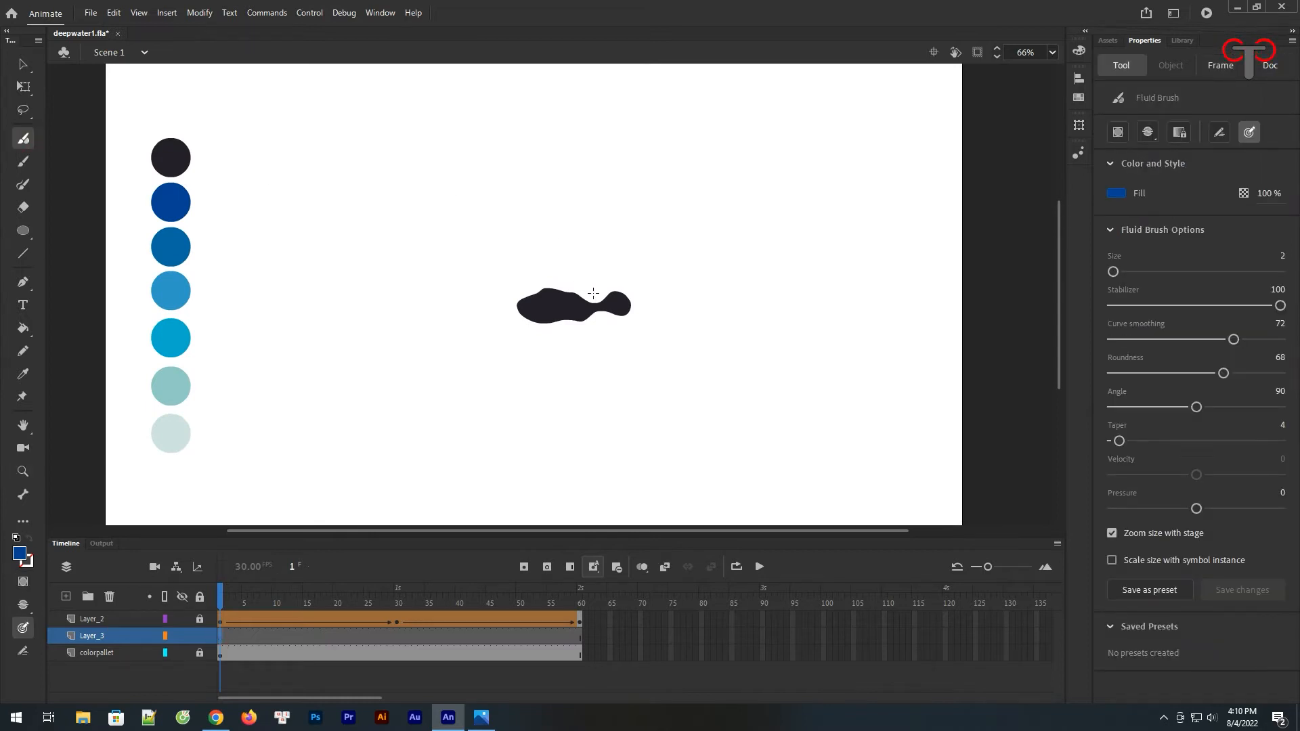
mouse_move(530, 285)
left_mouse_down()
mouse_move(493, 308)
mouse_move(535, 341)
mouse_move(642, 318)
mouse_move(653, 301)
mouse_move(647, 280)
mouse_move(586, 292)
left_mouse_up()
left_click(23, 327)
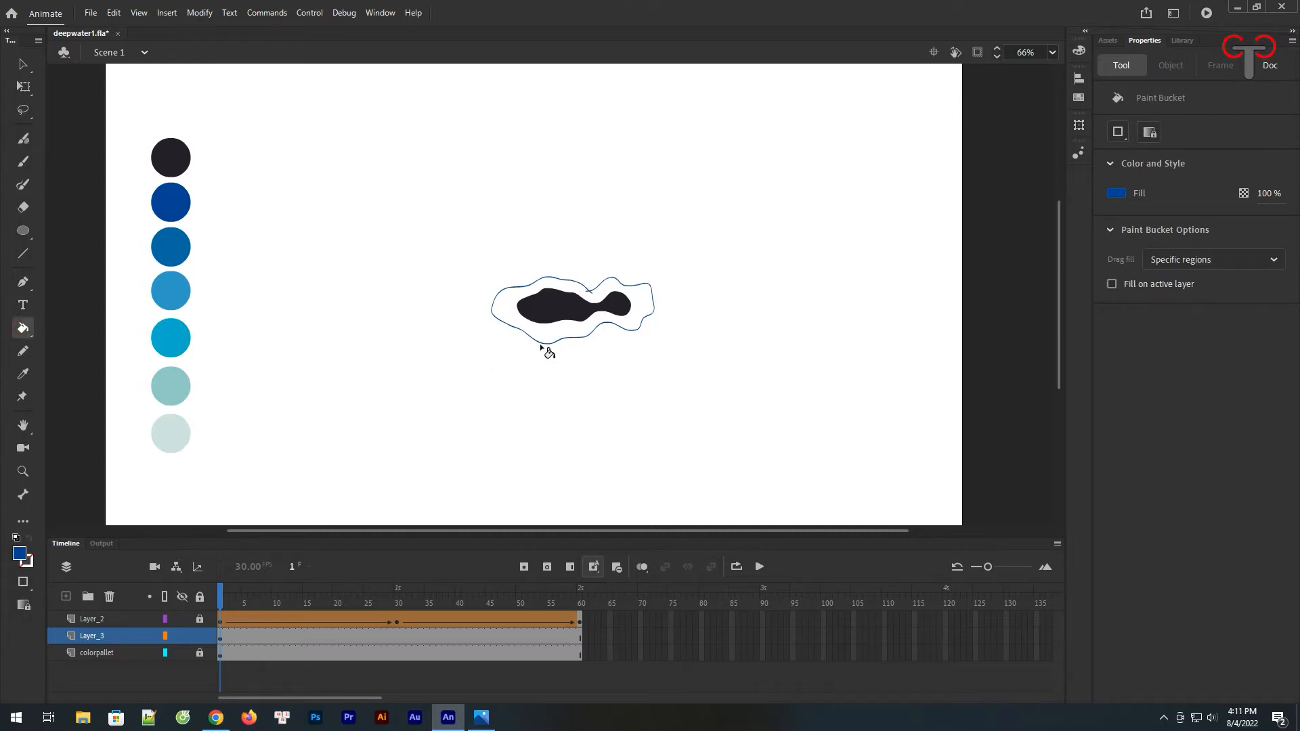
left_click(547, 334)
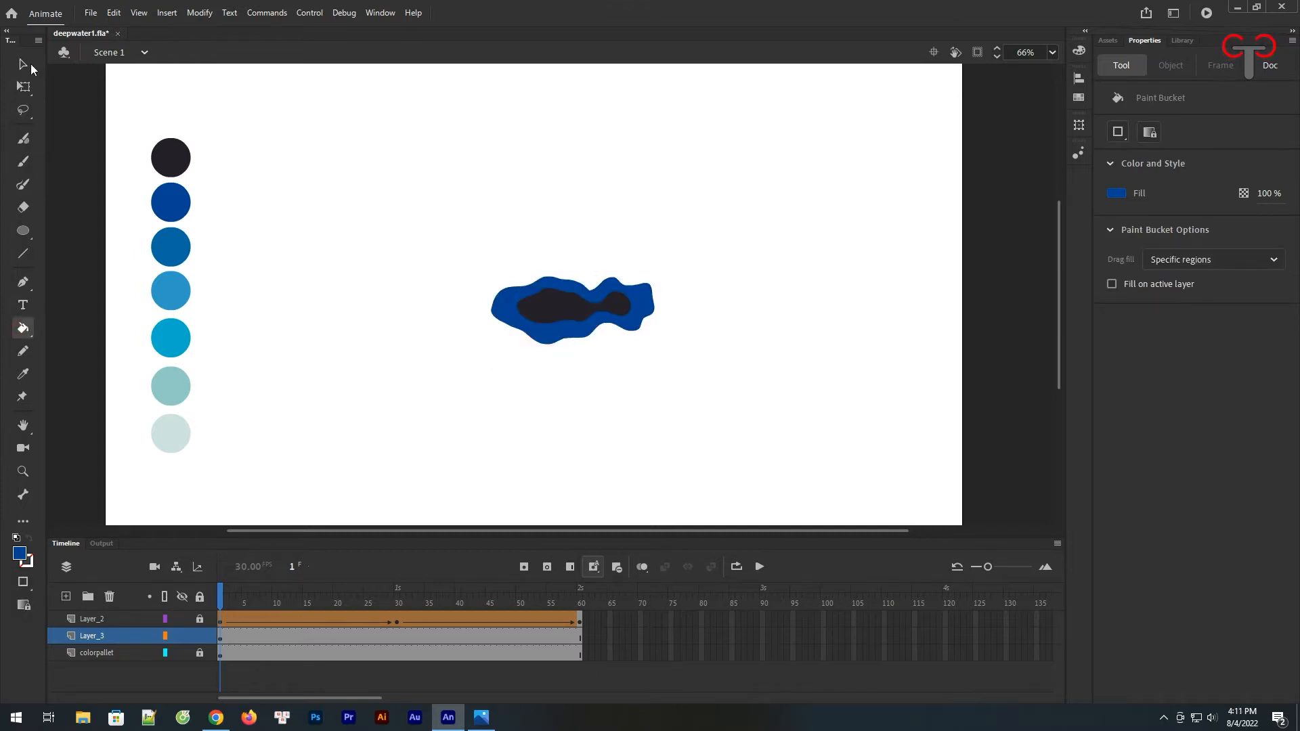
Insert keyframes at frames 30 and 60 on Layer_3.
left_click(23, 64)
left_click(396, 635)
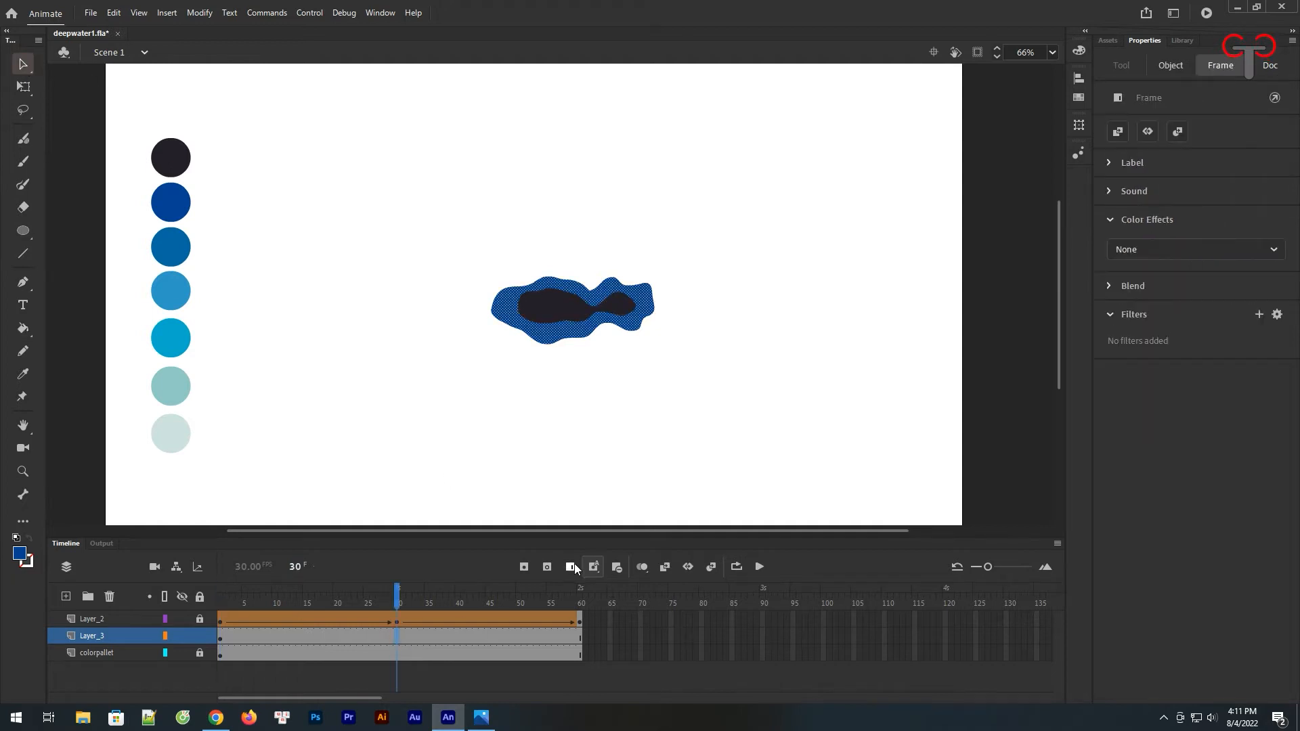
left_click(525, 568)
left_click(580, 636)
left_click(523, 567)
At frame 30, smoothen the dark blue shape and bend its lower-left, right and upper-left edges outward.
left_click(396, 636)
left_click(1169, 65)
left_click(1161, 362)
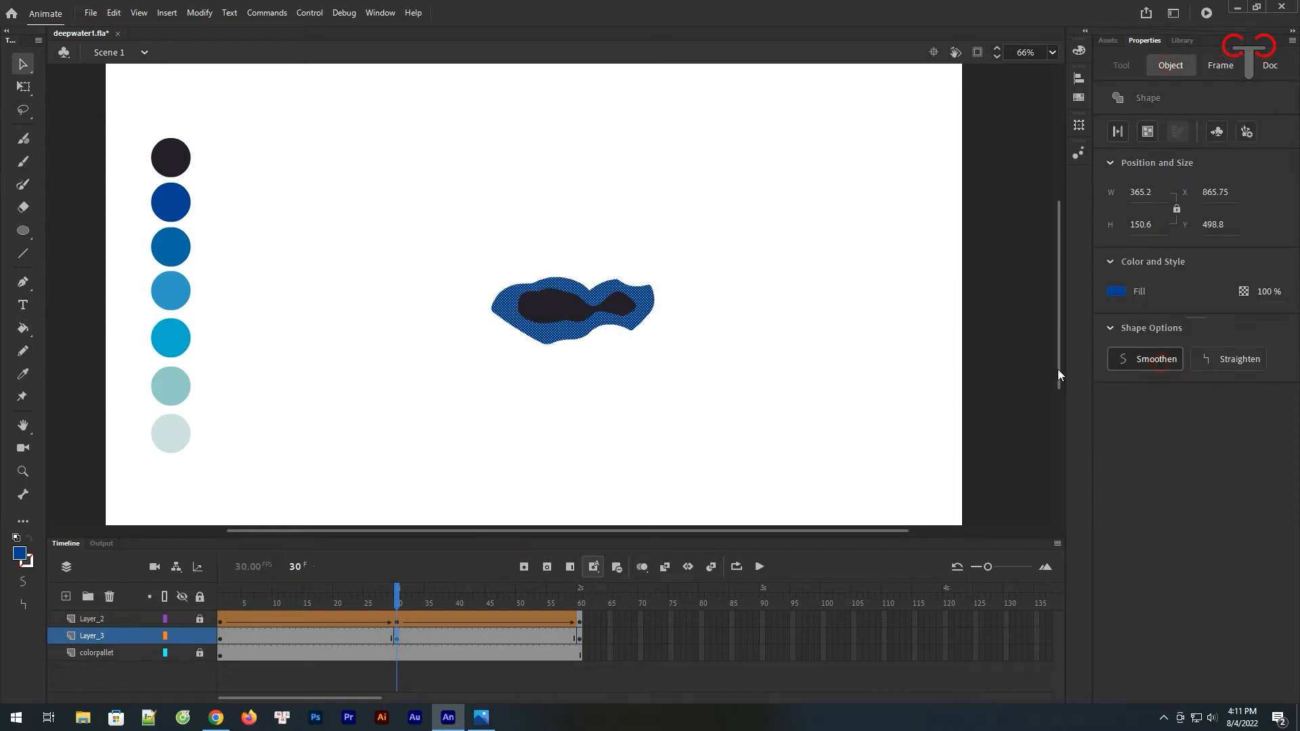
left_click(529, 355)
left_click_drag(522, 337, 511, 343)
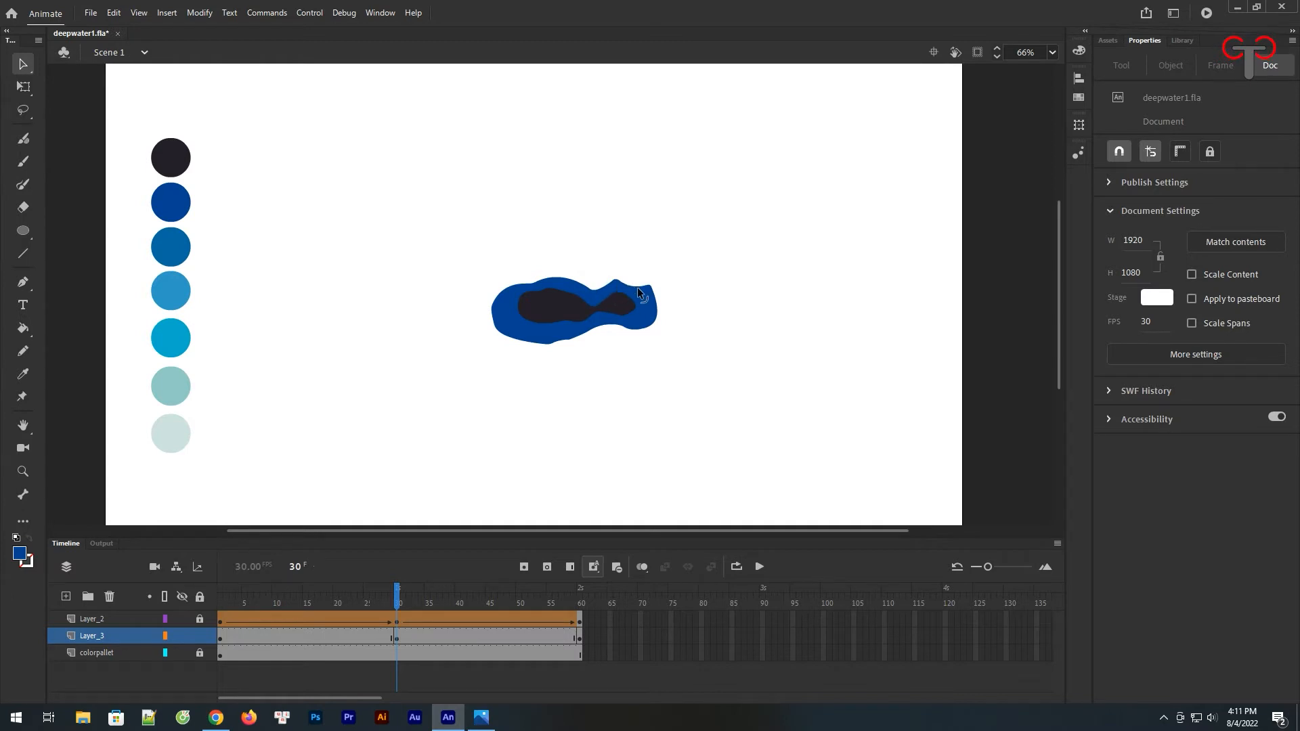
left_click_drag(636, 282, 652, 310)
left_click_drag(534, 283, 533, 279)
Create shape tweens across both keyframe spans of Layer_3 and play the animation from the first frame.
left_click_drag(395, 636, 298, 636)
right_click(327, 636)
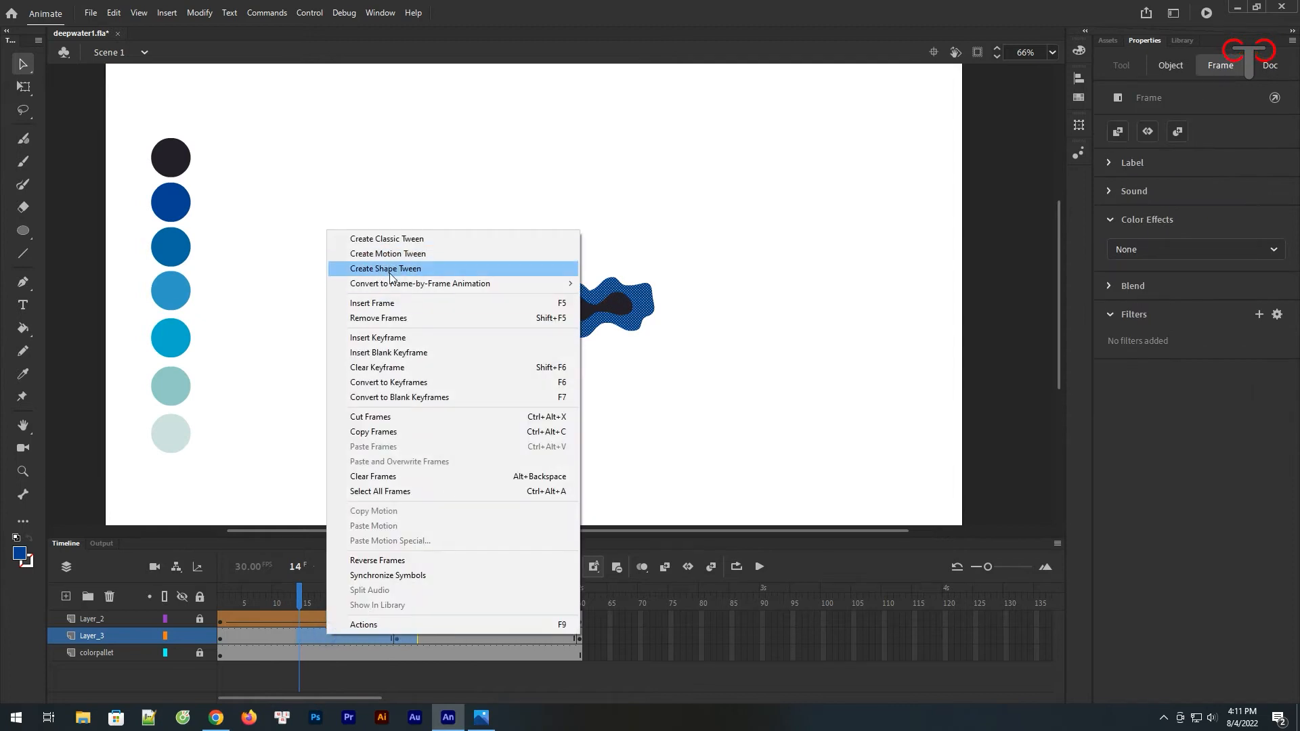
left_click(385, 269)
left_click(303, 600)
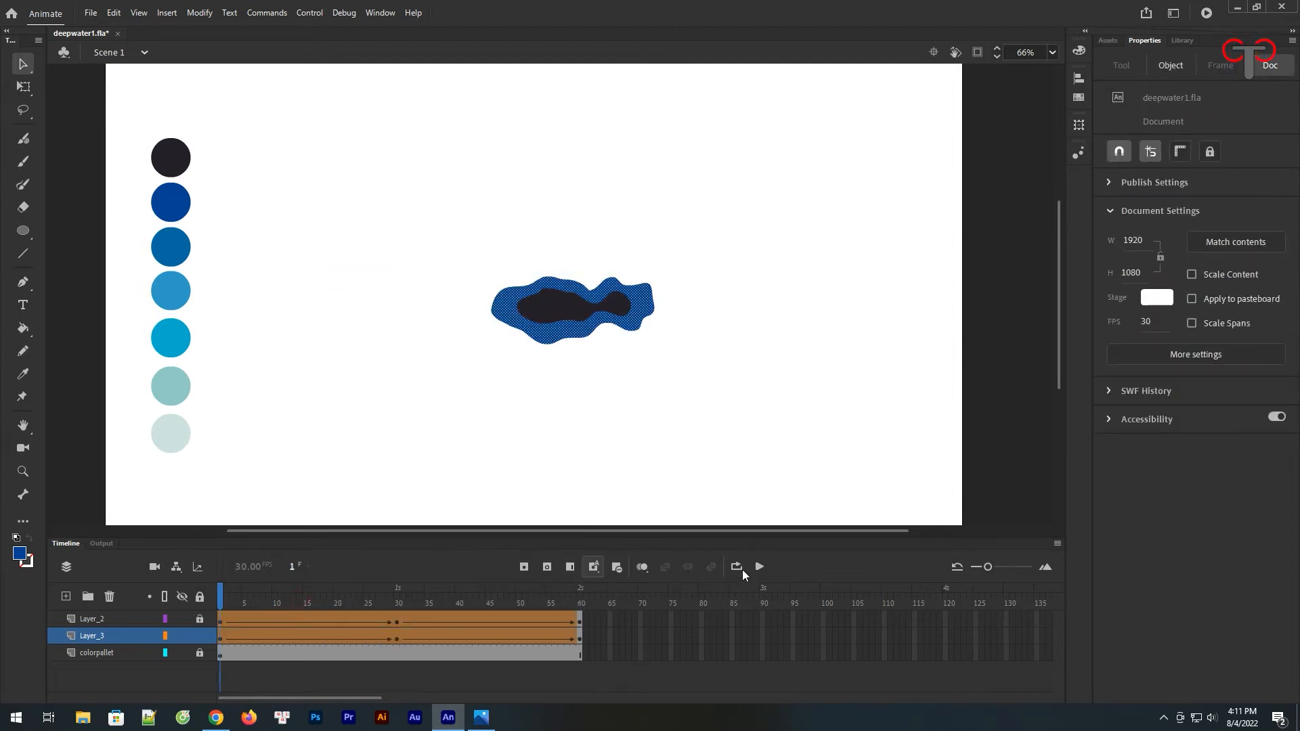
left_click(759, 567)
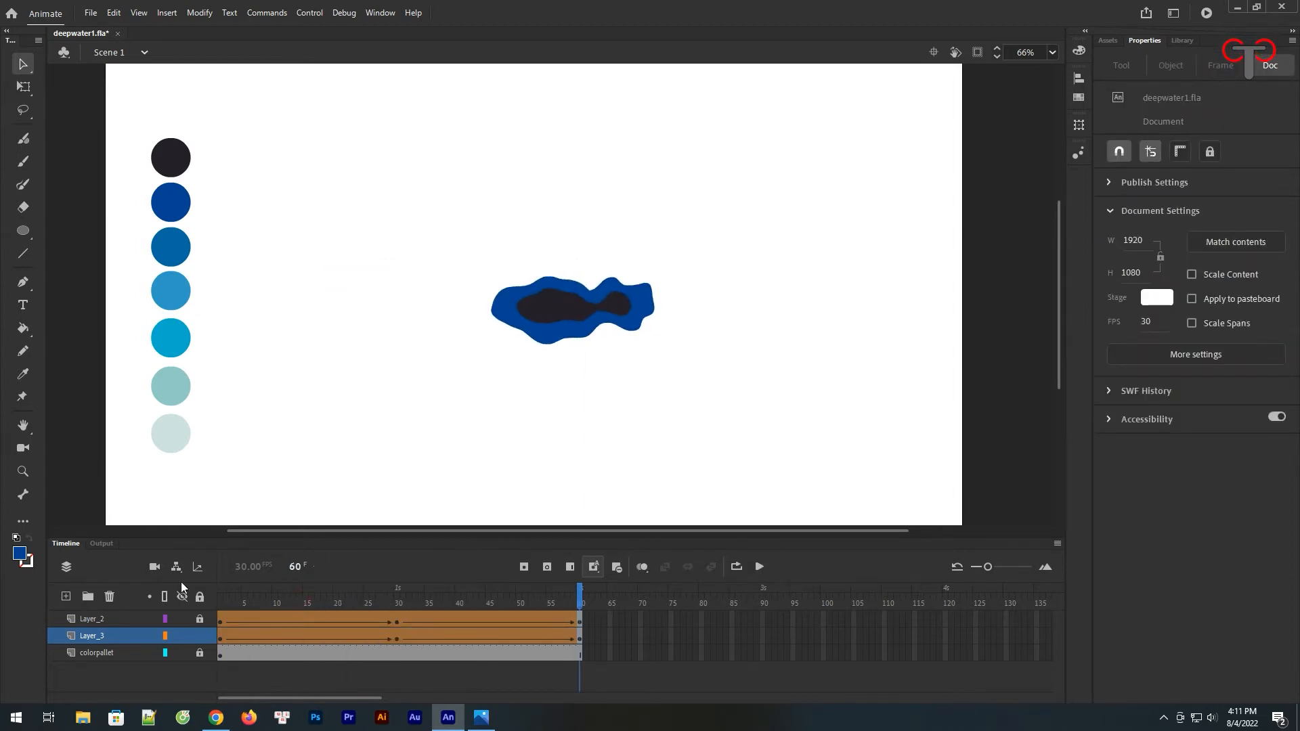
Add a layer directly above colorpallet, lock Layer_3, and ready the Fluid Brush on frame 1 with the third swatch's blue fill.
left_click(104, 654)
left_click(66, 596)
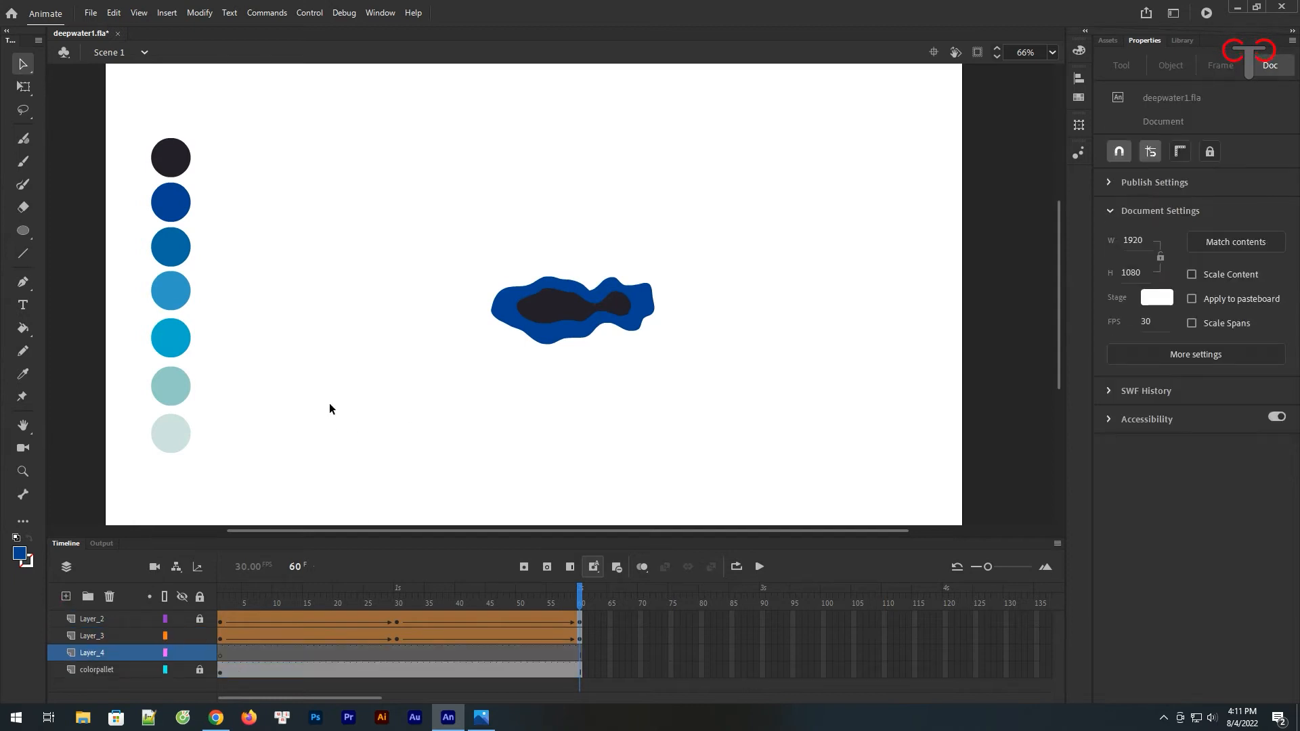
left_click(20, 554)
left_click(164, 250)
left_click(222, 653)
left_click(23, 138)
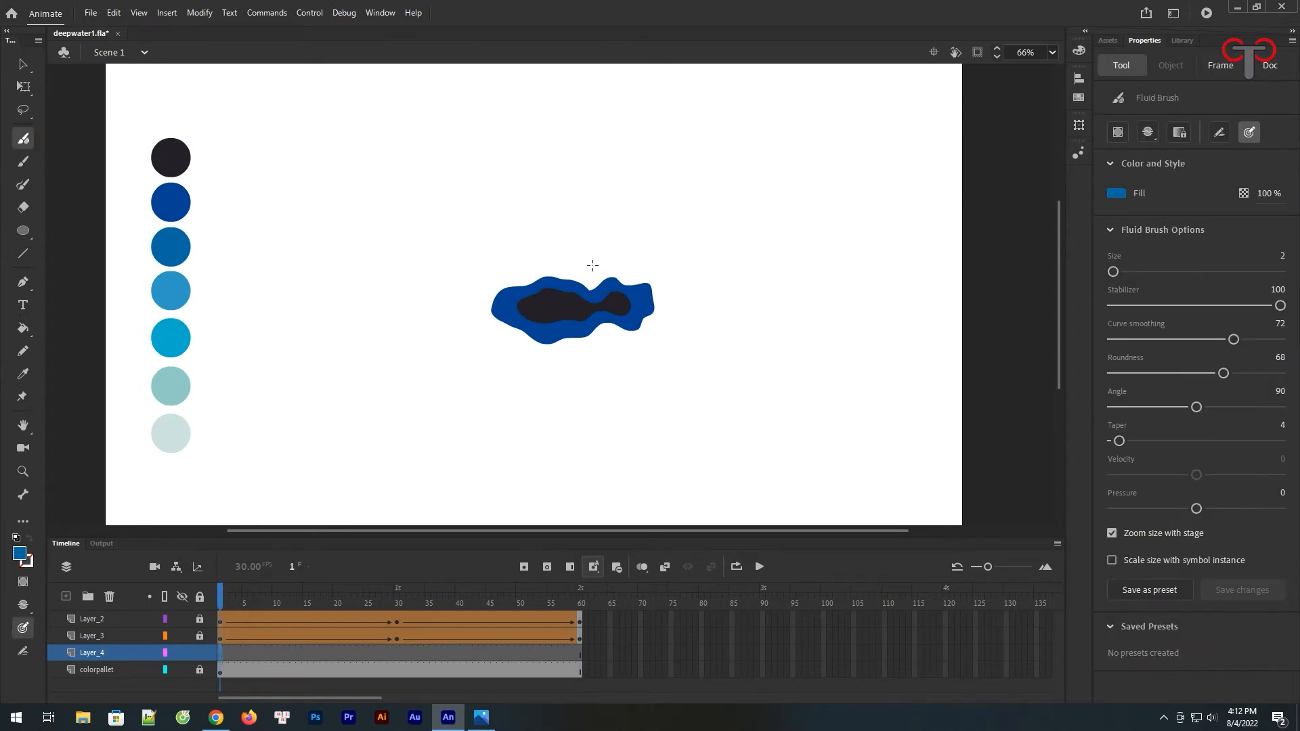
On Layer_4, draw a closed wavy Fluid Brush outline around the dark blue shape and fill it with the third swatch's blue.
mouse_move(593, 266)
left_mouse_down()
mouse_move(529, 256)
mouse_move(482, 275)
mouse_move(459, 306)
mouse_move(473, 340)
mouse_move(533, 376)
mouse_move(629, 360)
mouse_move(674, 296)
mouse_move(657, 267)
mouse_move(614, 254)
mouse_move(586, 268)
left_mouse_up()
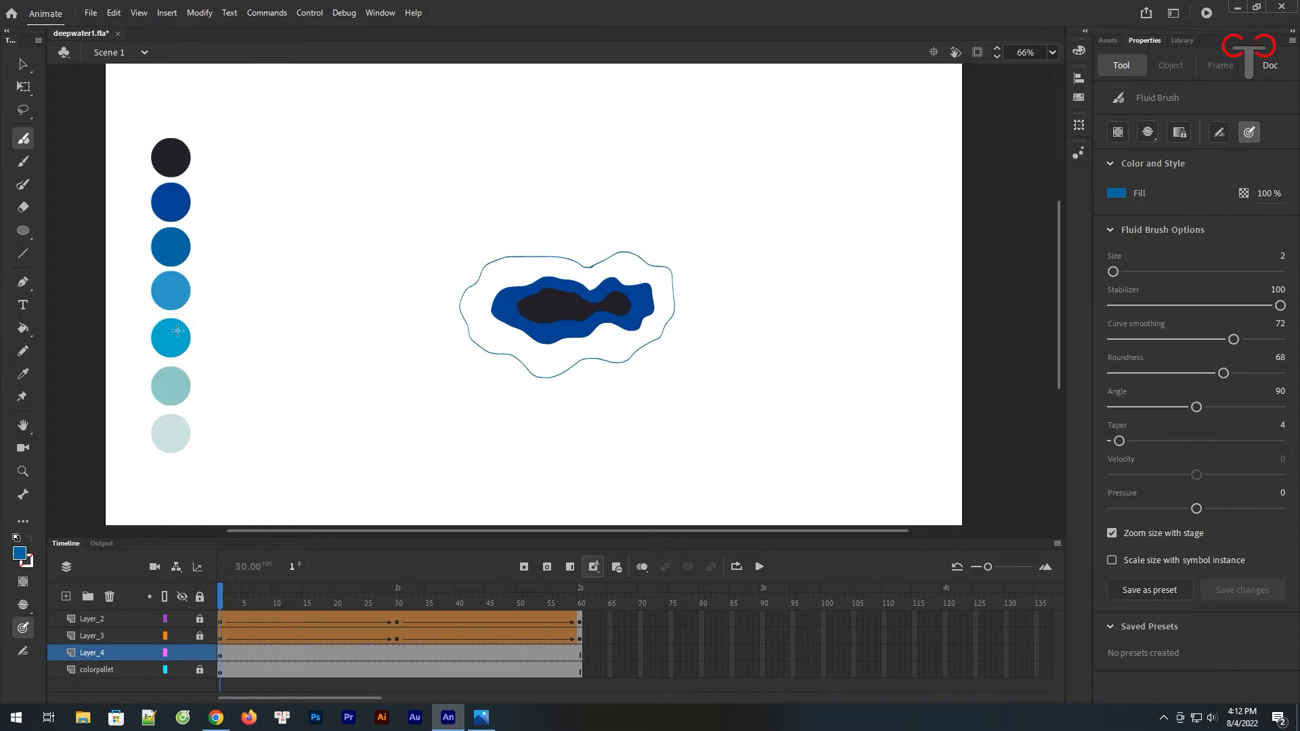
left_click(24, 329)
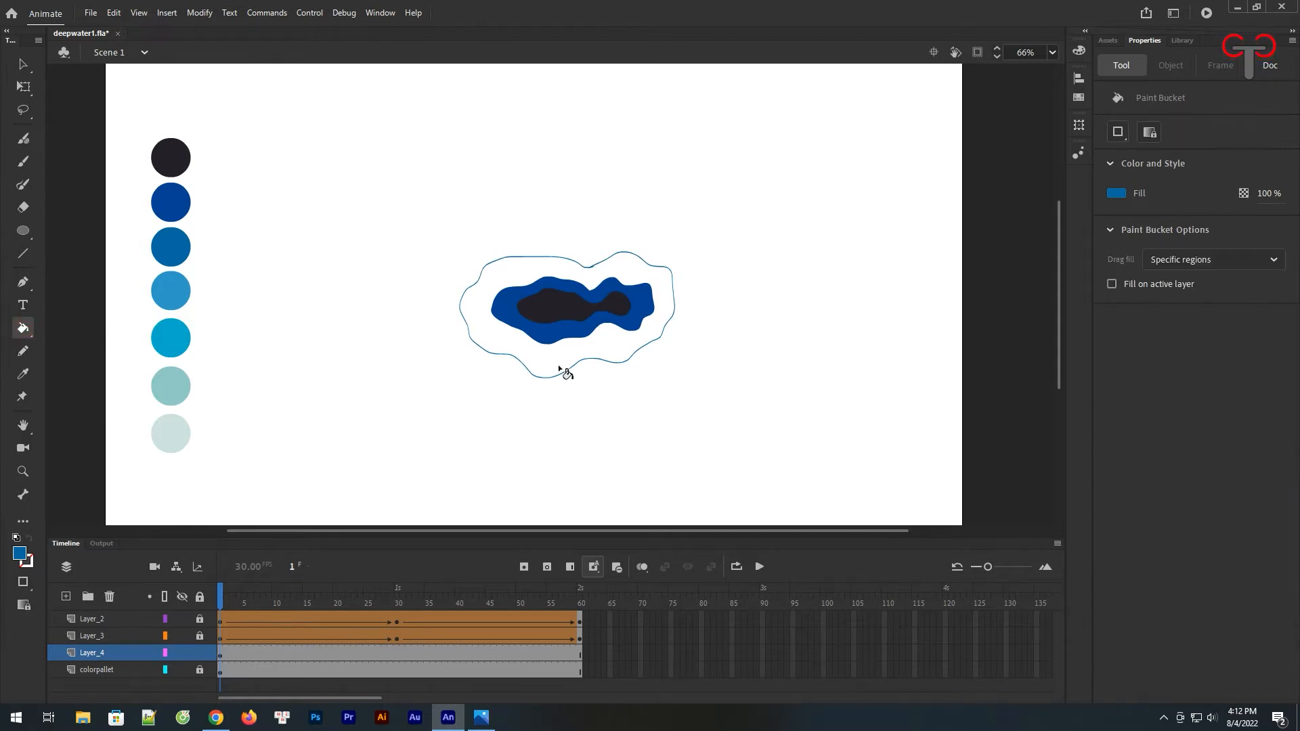
left_click(566, 368)
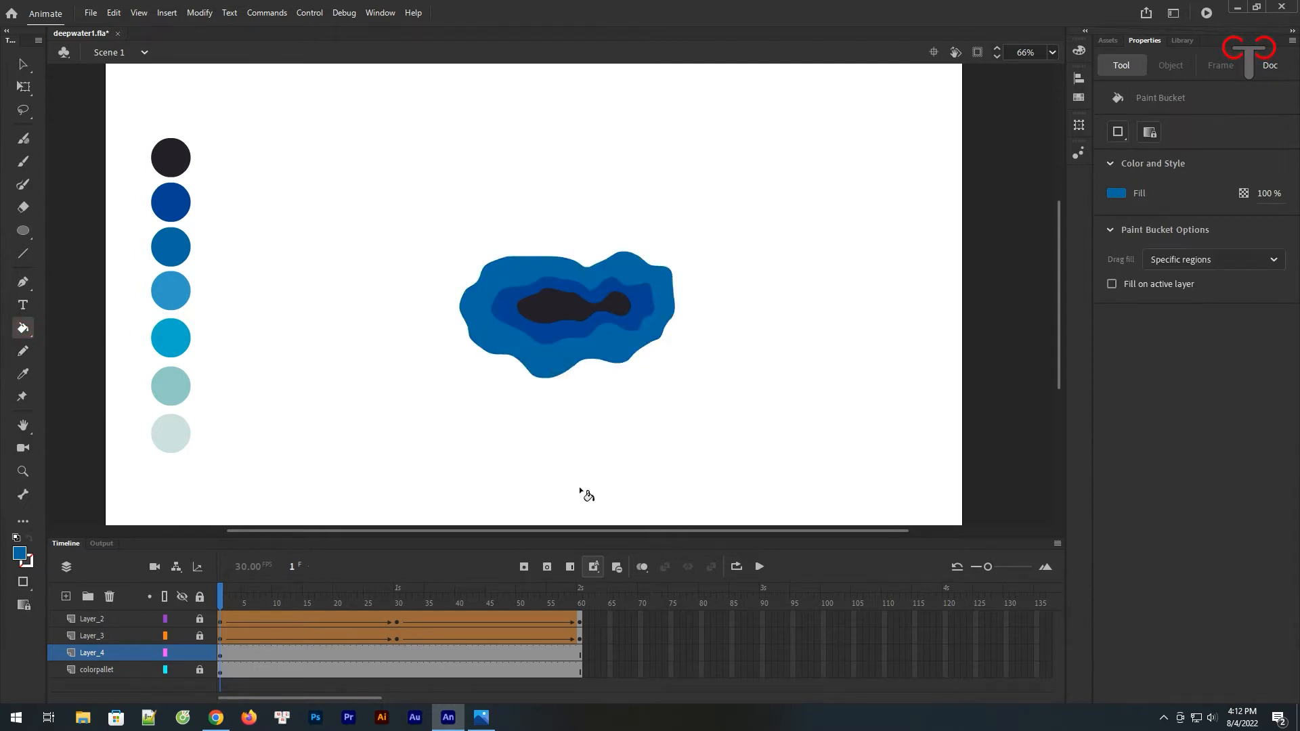
Smoothen the new medium blue shape on frame 1 of Layer_4.
left_click(23, 65)
left_click(665, 318)
left_click(1147, 364)
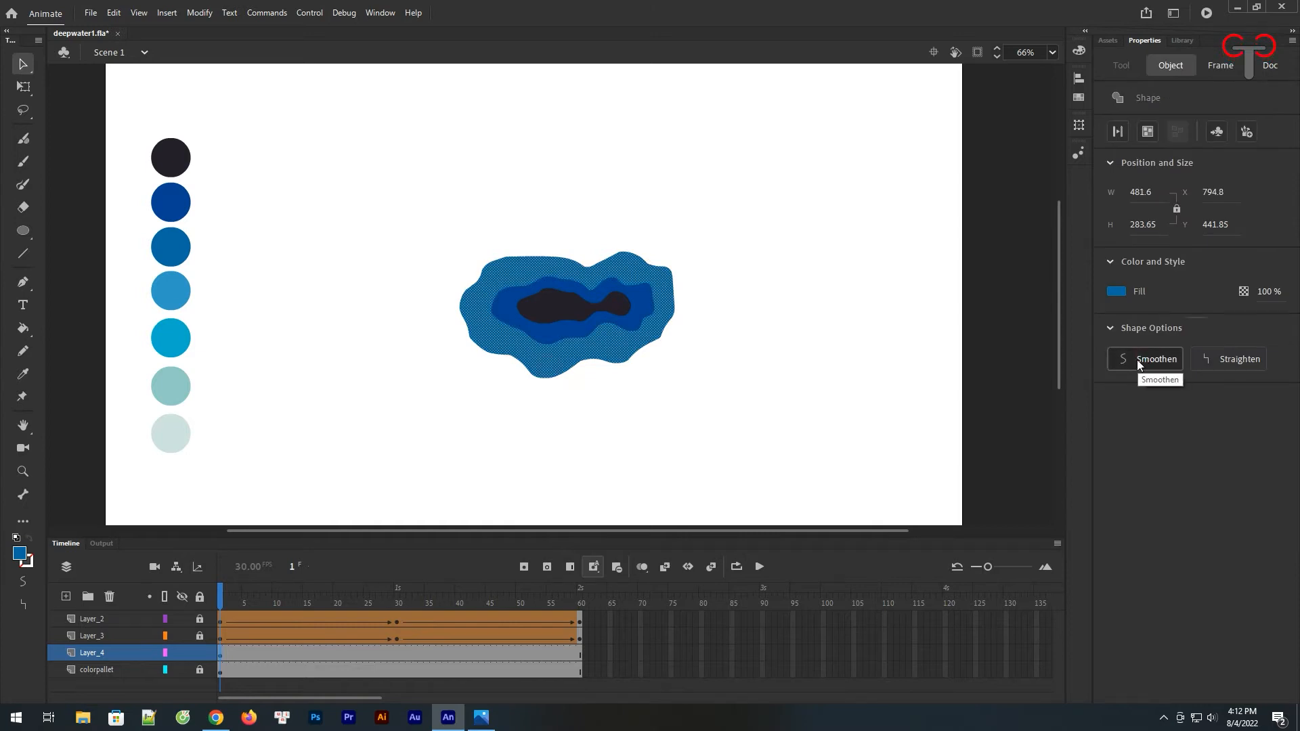
left_click(730, 391)
Insert keyframes at frames 30 and 60 on Layer_4.
left_click(396, 651)
left_click(524, 566)
left_click(580, 655)
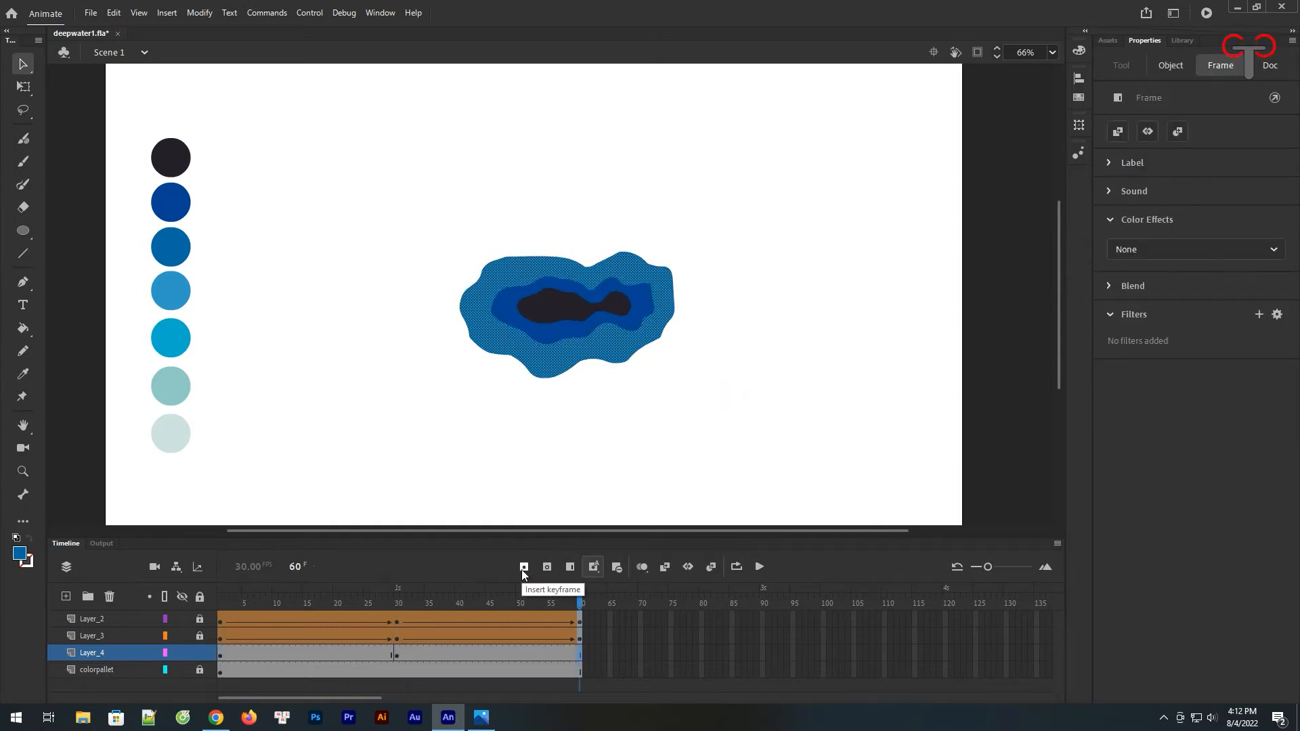
At frame 30, smoothen the medium blue shape and bend its upper-left and left edges outward and its right edge inward.
left_click(396, 656)
left_click(395, 655)
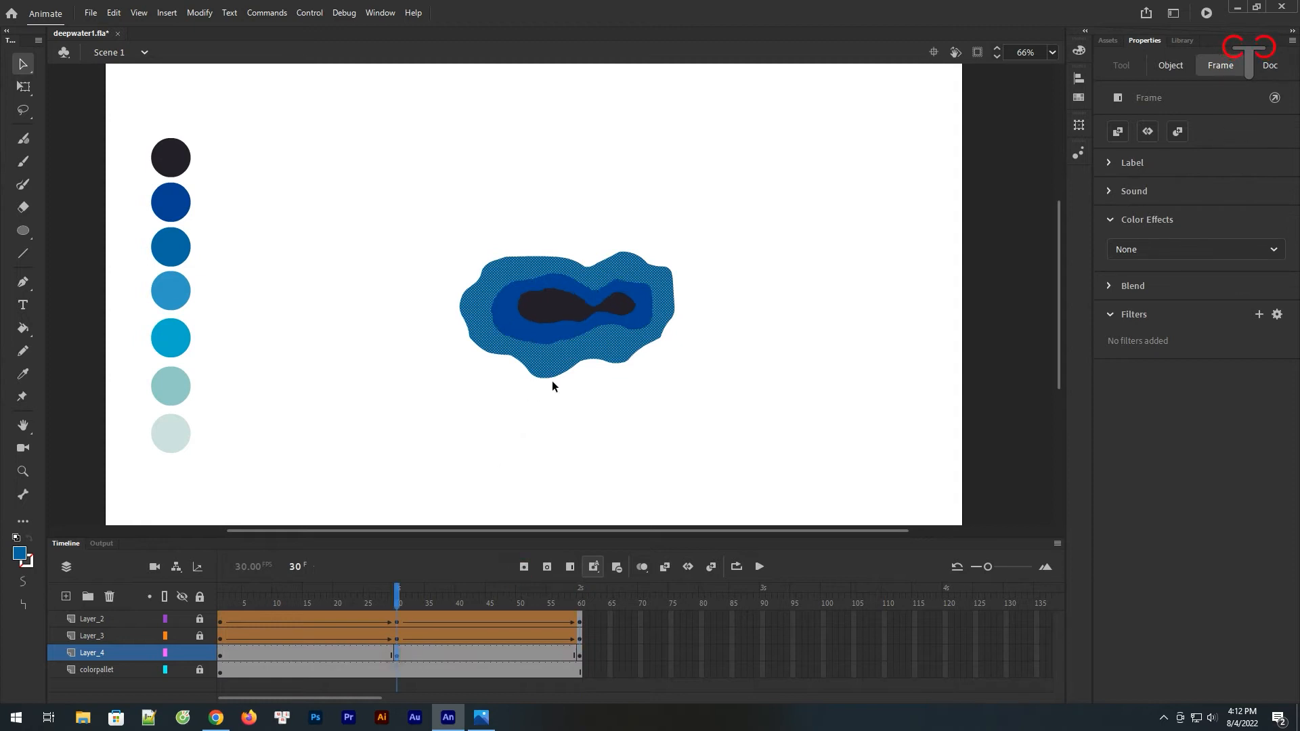
left_click(1176, 64)
left_click(1136, 362)
left_click(757, 358)
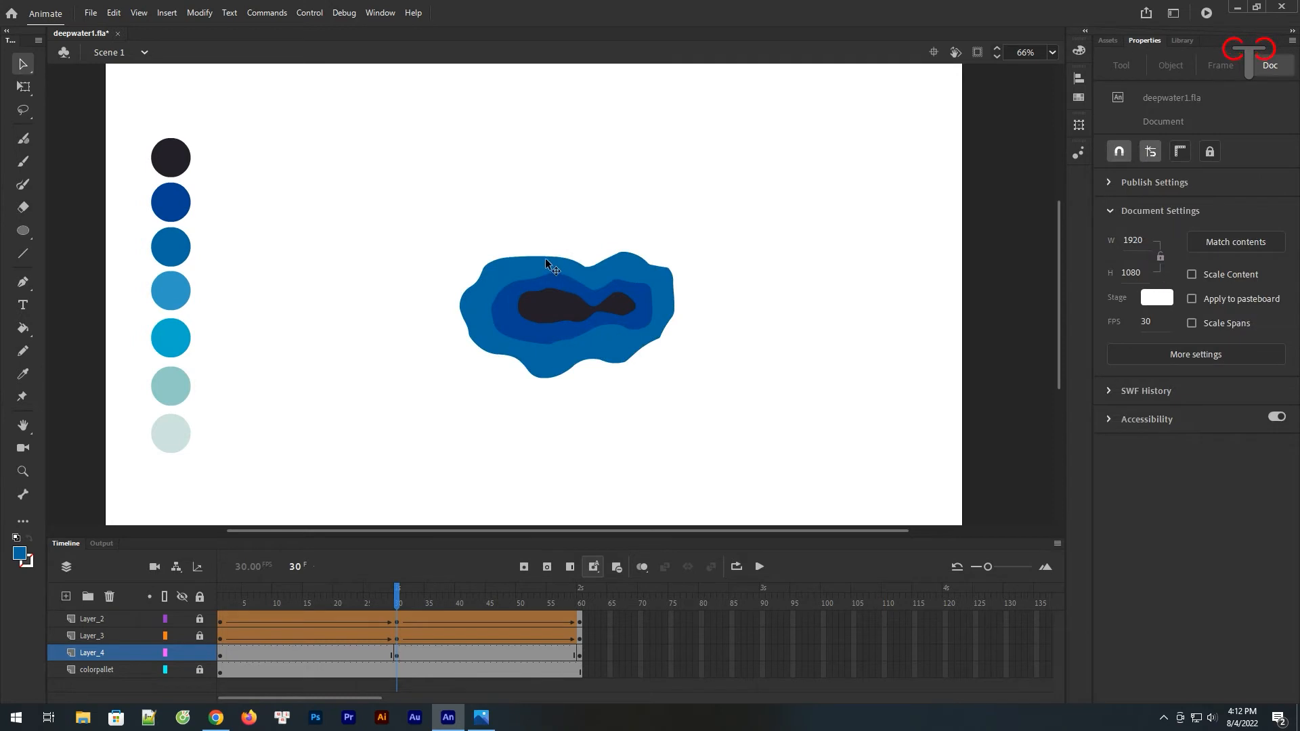
mouse_move(583, 266)
left_mouse_down()
mouse_move(599, 270)
mouse_move(584, 269)
left_mouse_up()
left_click(584, 269)
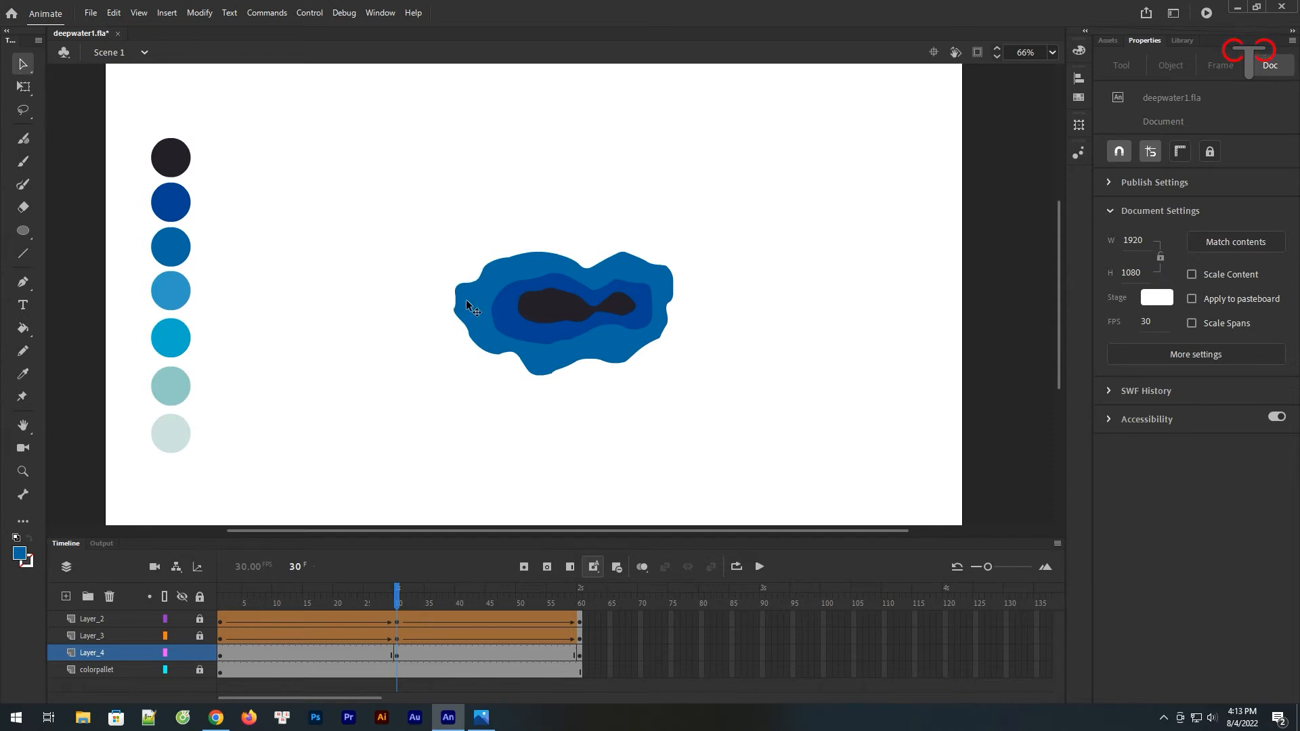
Create shape tweens across both keyframe spans of Layer_4 and scrub through the animation.
mouse_move(398, 600)
left_mouse_down()
mouse_move(389, 608)
mouse_move(417, 608)
left_mouse_up()
left_click_drag(433, 656, 344, 656)
right_click(359, 656)
left_click(433, 292)
left_click_drag(334, 606, 398, 602)
Enlarge the timeline area, lock Layer_4 and add a layer directly above colorpallet.
left_click_drag(488, 537, 501, 460)
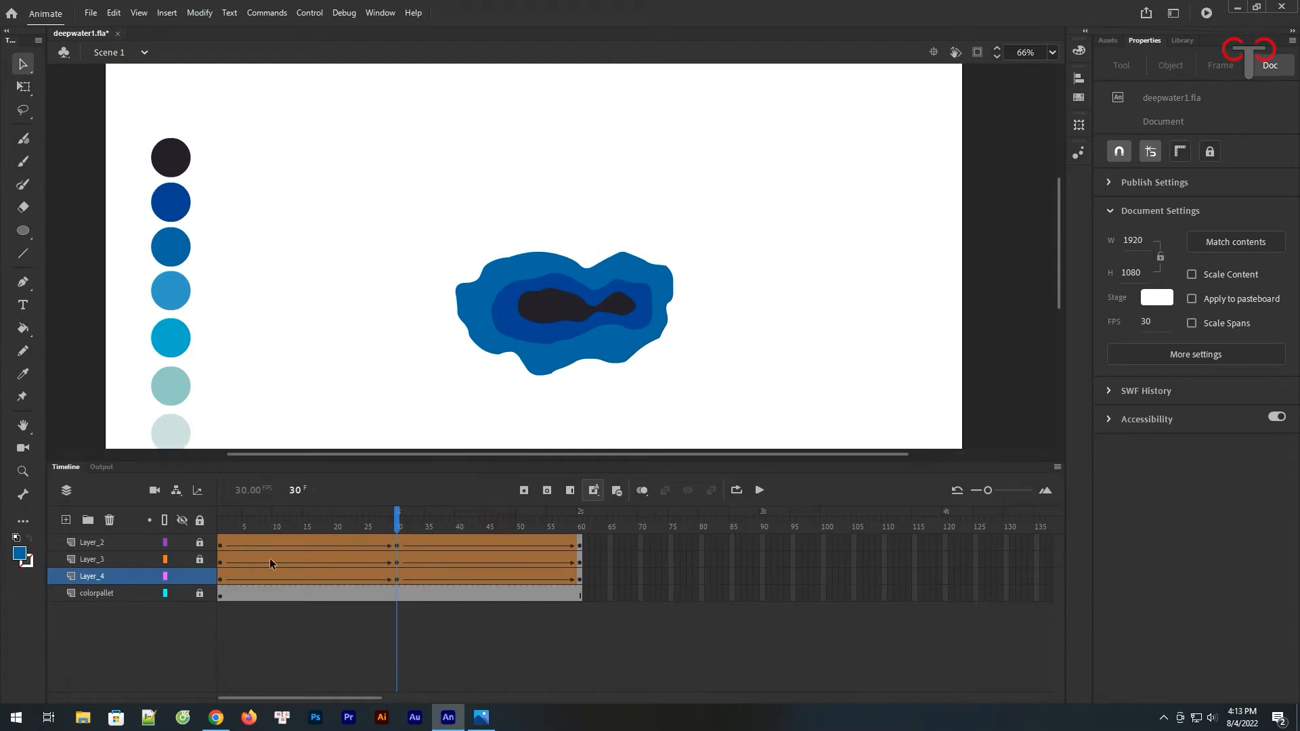
left_click(122, 593)
left_click(66, 519)
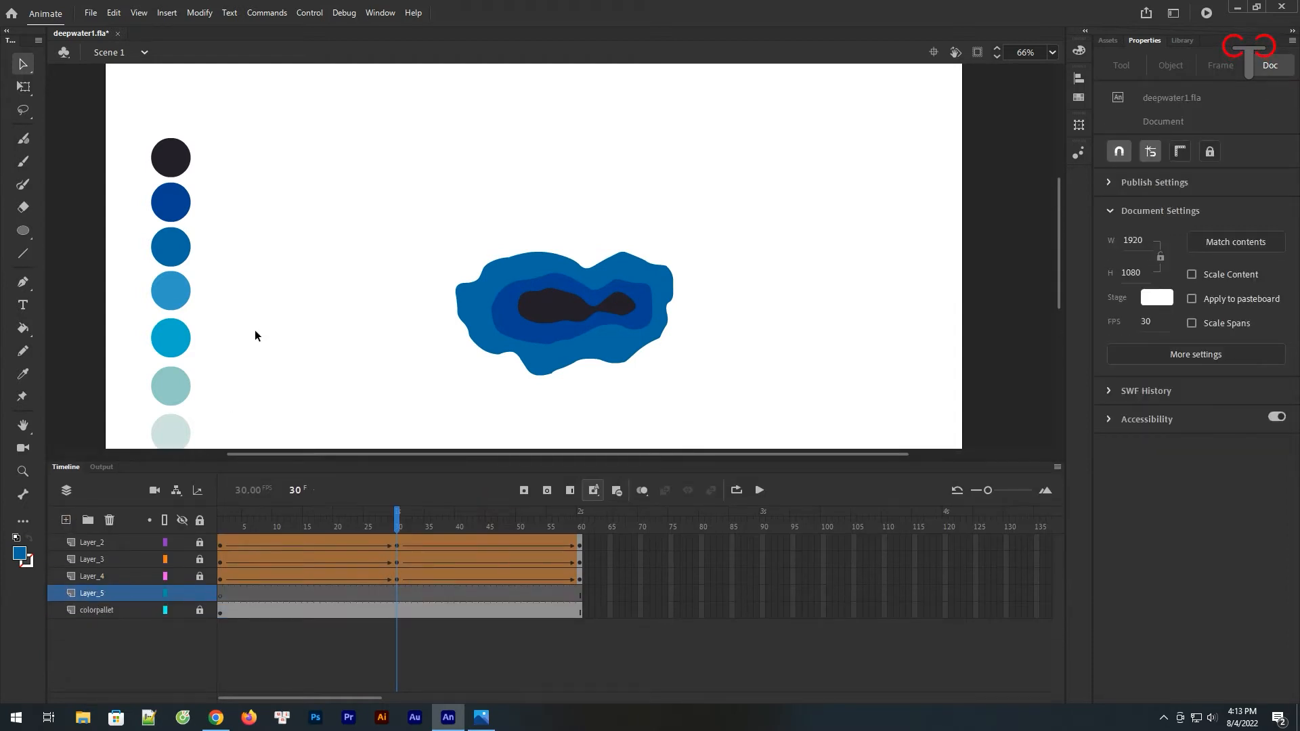
On frame 1 of Layer_5, draw a closed wavy Fluid Brush outline around the blob in the fourth swatch's blue and fill it.
left_click_drag(642, 394, 636, 346)
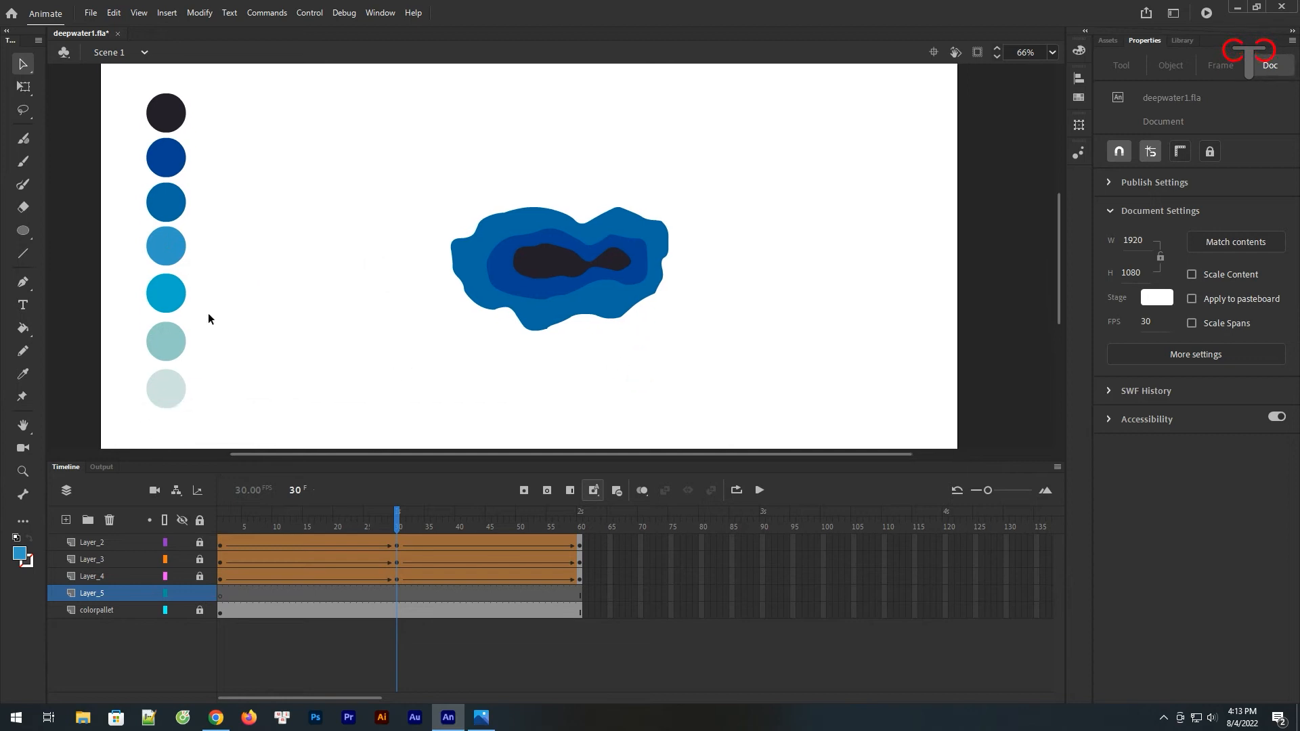
left_click(221, 597)
left_click(23, 138)
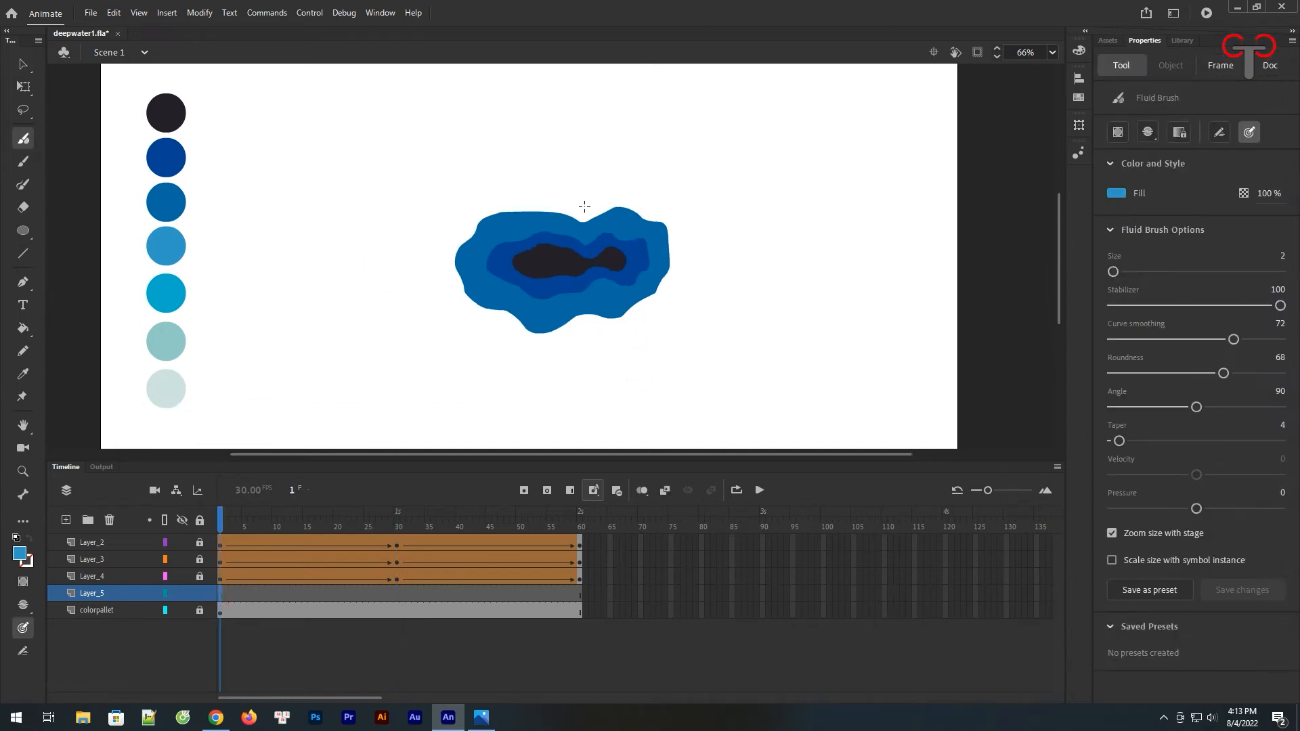
mouse_move(612, 192)
left_mouse_down()
mouse_move(456, 189)
mouse_move(427, 220)
mouse_move(422, 286)
mouse_move(444, 339)
mouse_move(494, 373)
mouse_move(540, 372)
mouse_move(676, 325)
mouse_move(706, 246)
mouse_move(676, 191)
mouse_move(599, 195)
left_mouse_up()
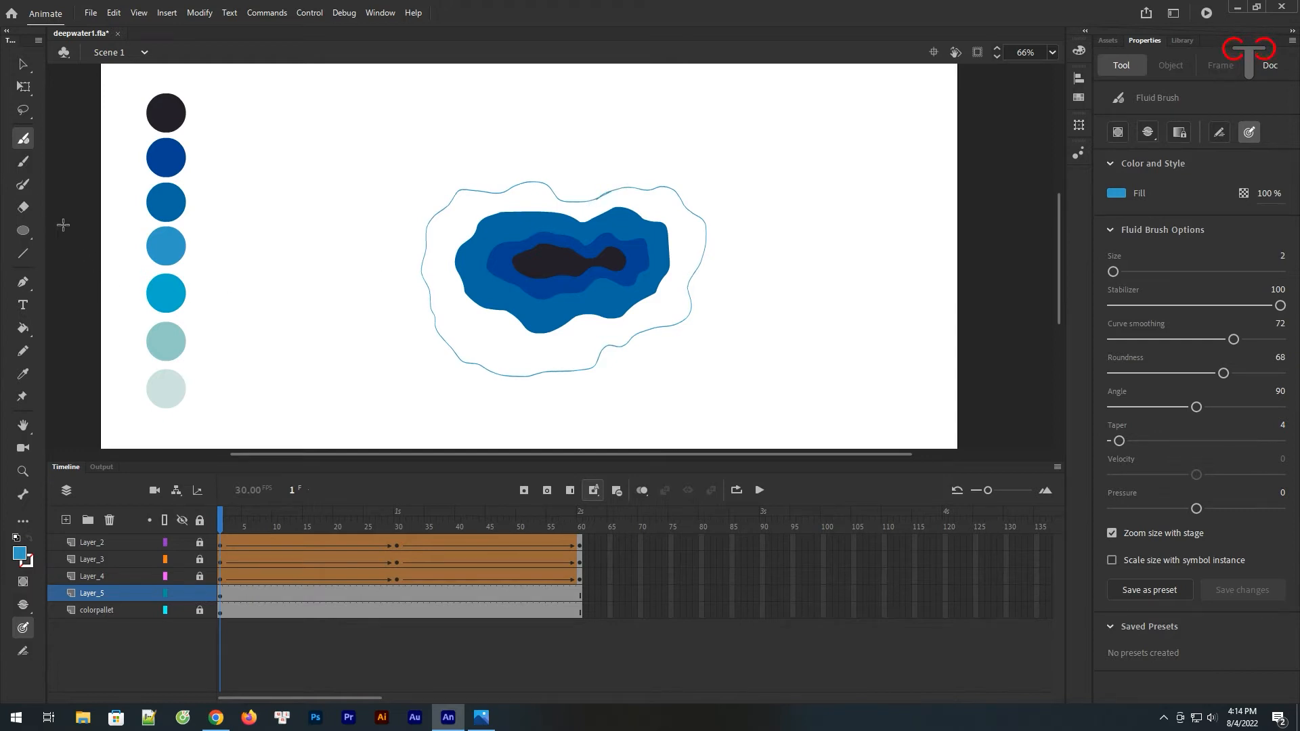
left_click(22, 329)
left_click(623, 202)
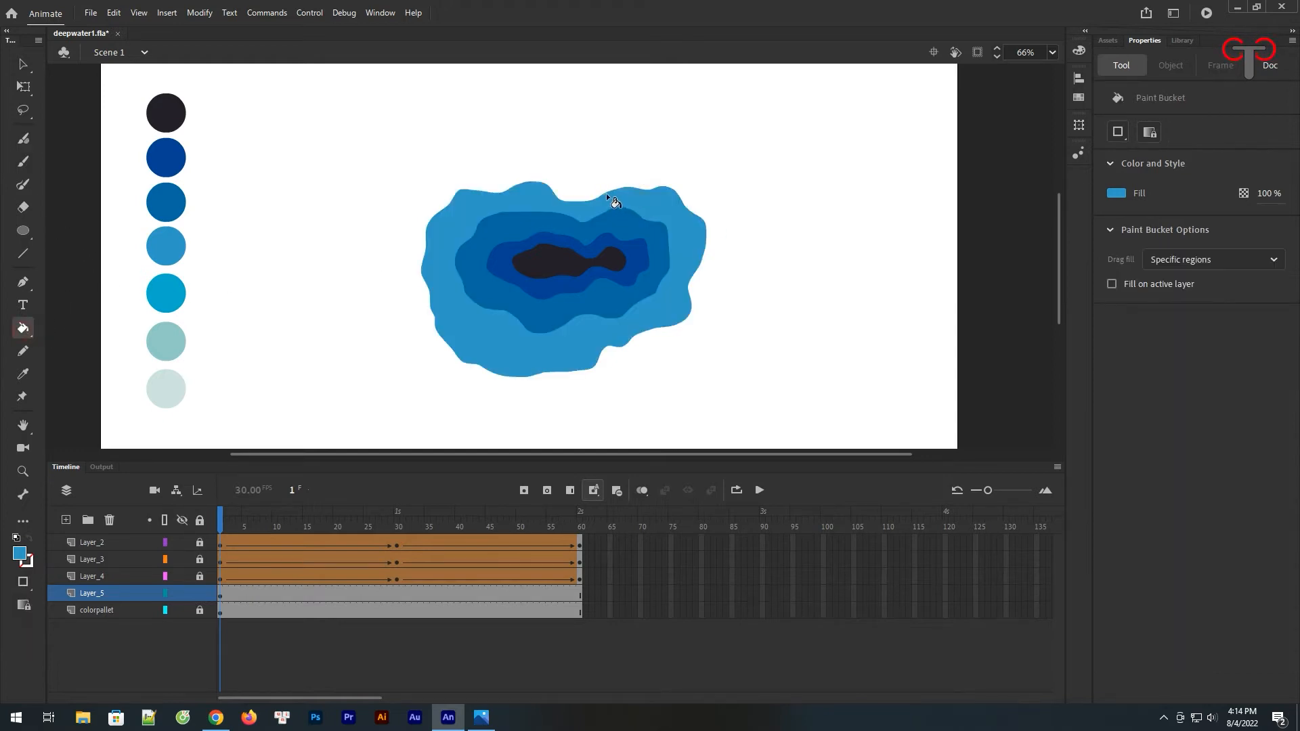
Fill the small white gap left near the top edge of the Layer_5 shape with the same blue.
left_click(21, 476)
left_click_drag(581, 166, 643, 218)
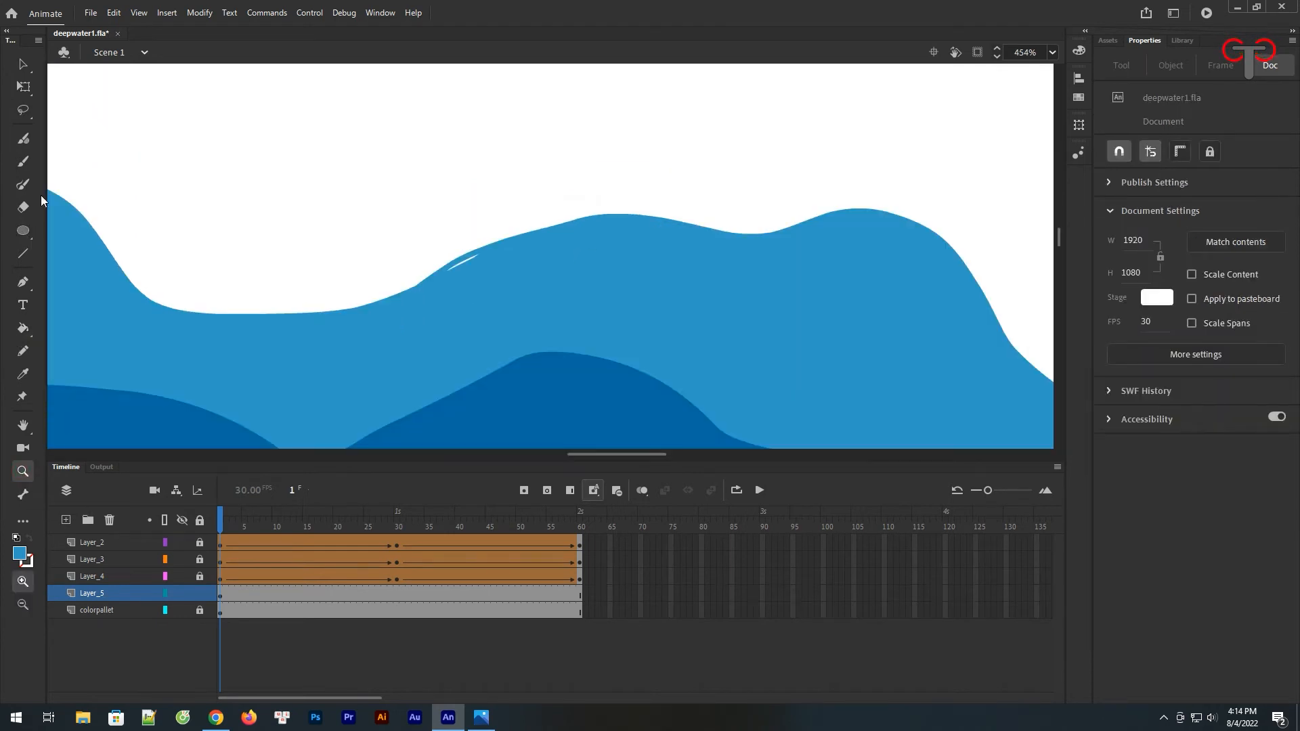
left_click(22, 328)
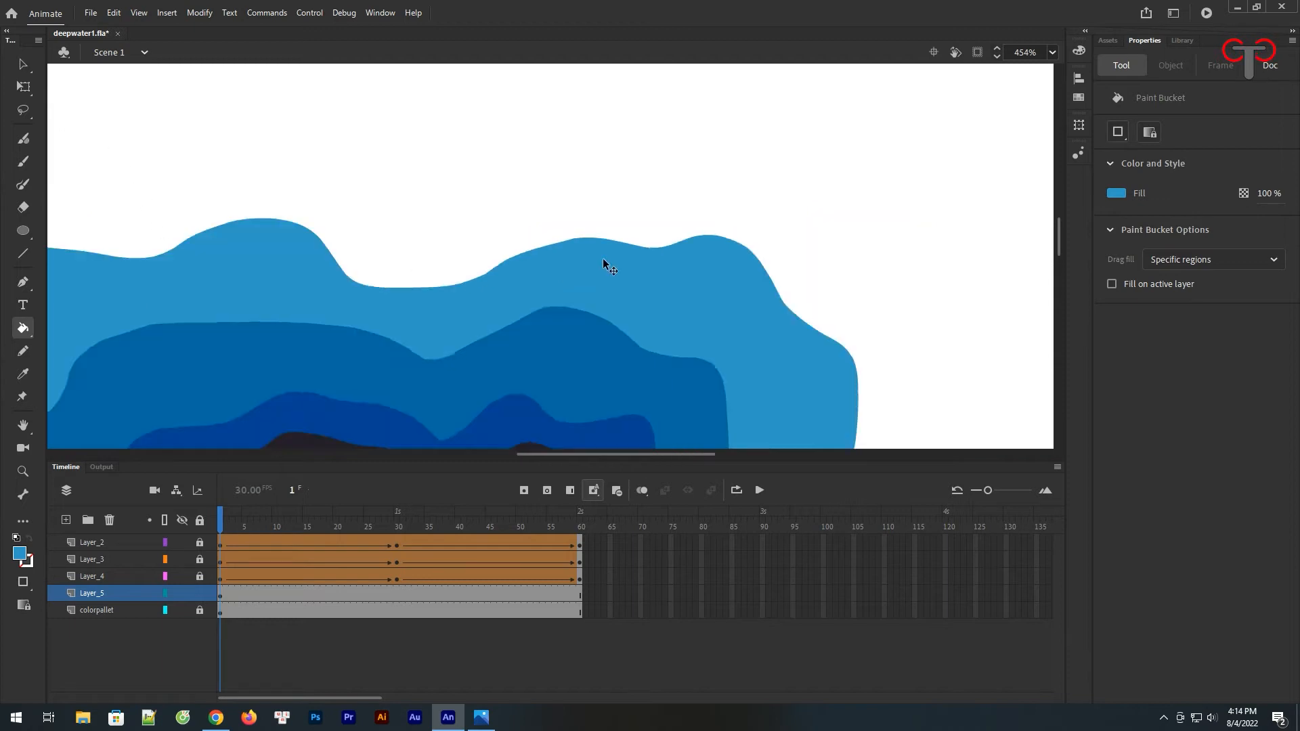
key("ctrl+minus")
key("ctrl+minus")
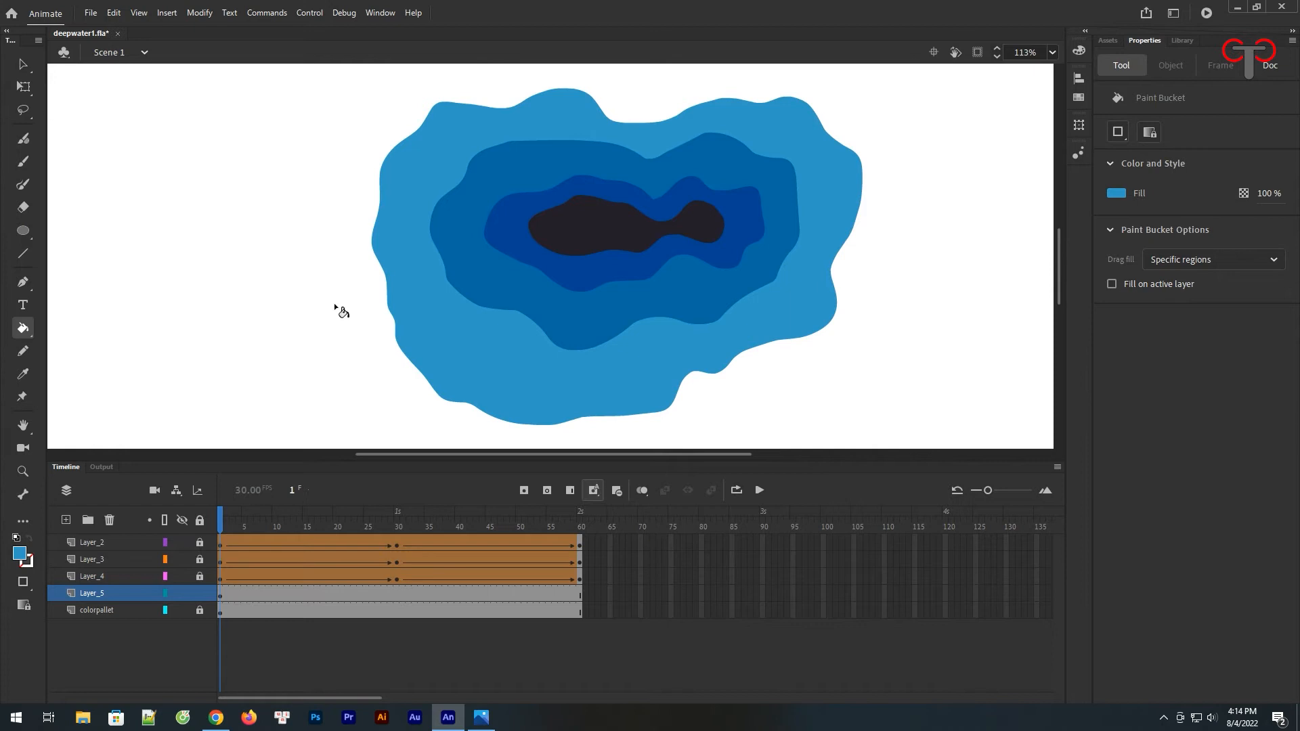
Insert keyframes at frames 30 and 60 on Layer_5.
left_click(22, 64)
left_click(396, 593)
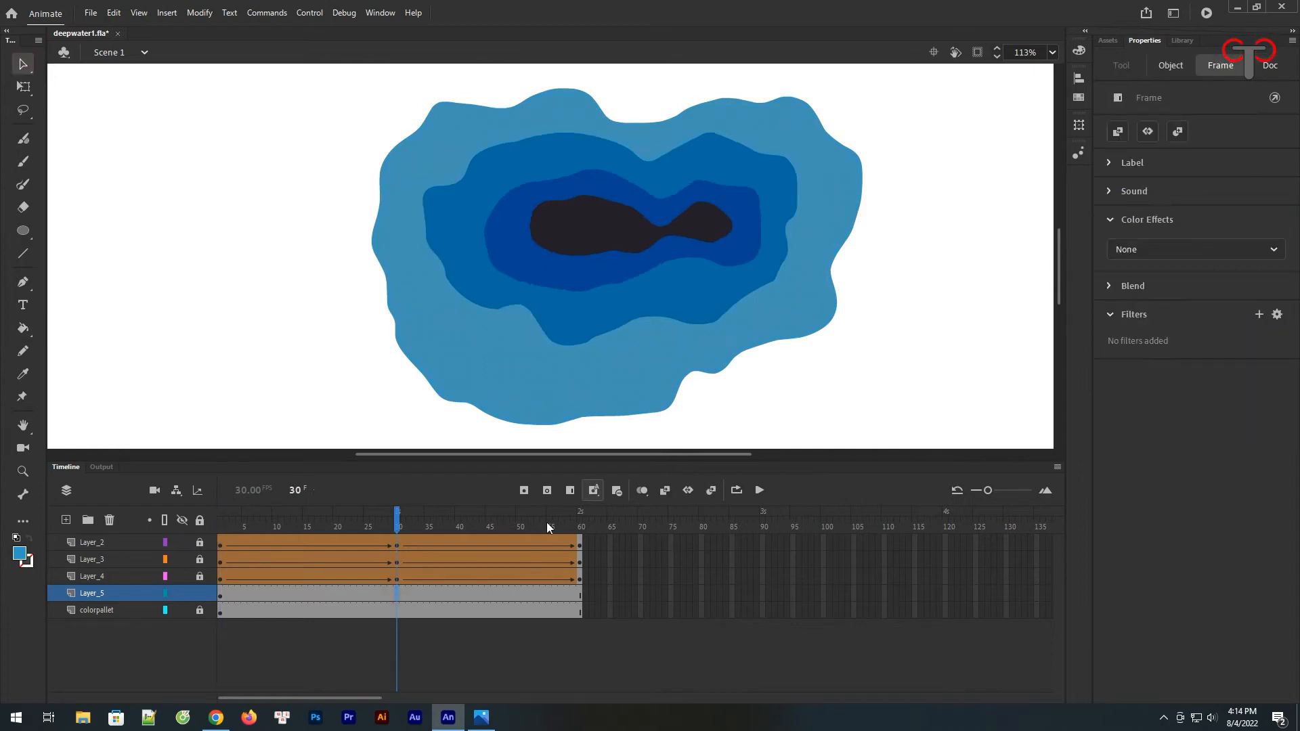
left_click(580, 595)
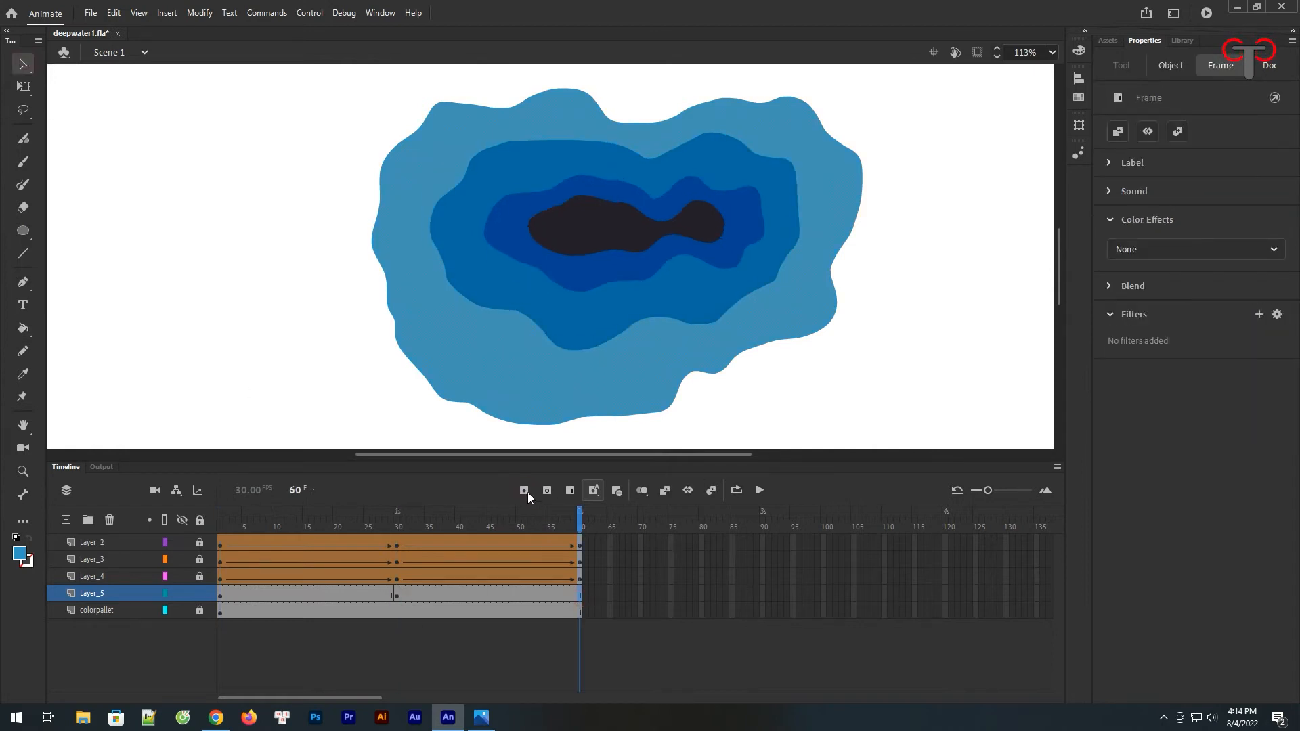
At frame 30, bend the Layer_5 shape's upper-left and lower-left edges outward and its top, upper-right and left edges inward.
left_click(398, 595)
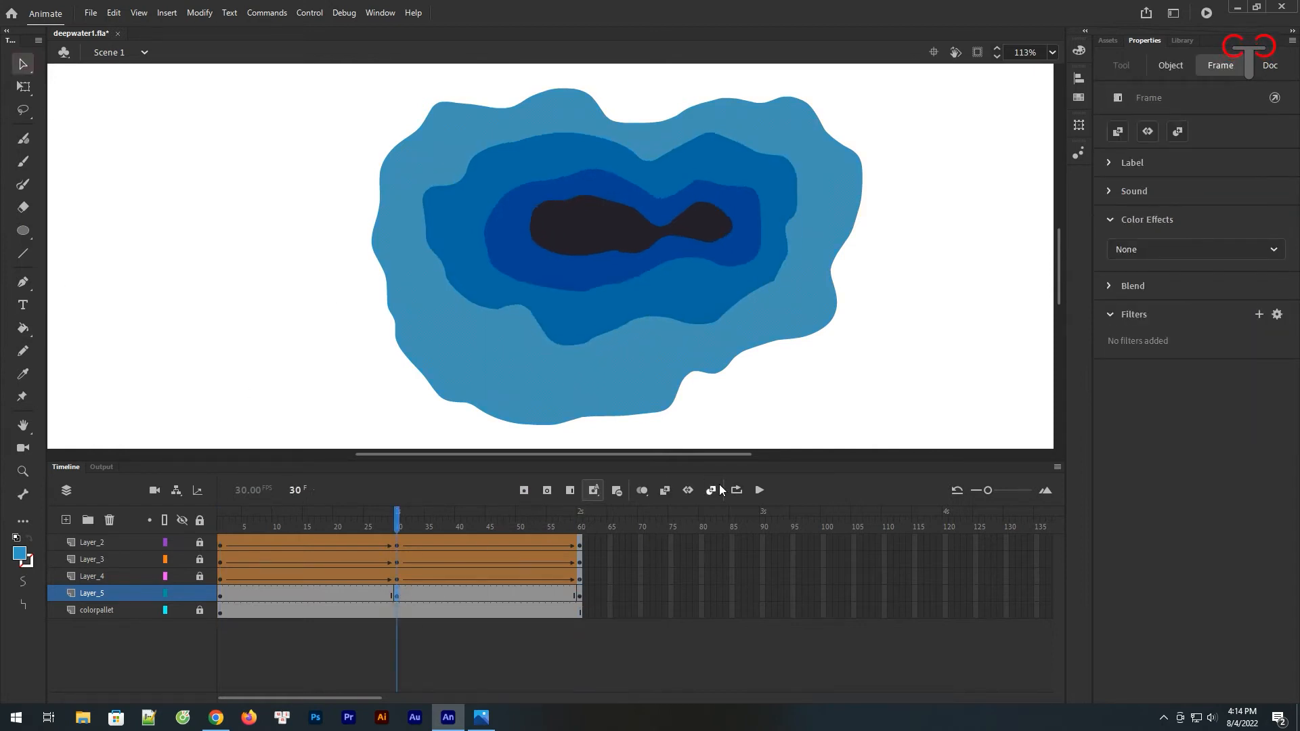
left_click(1168, 68)
left_click(947, 349)
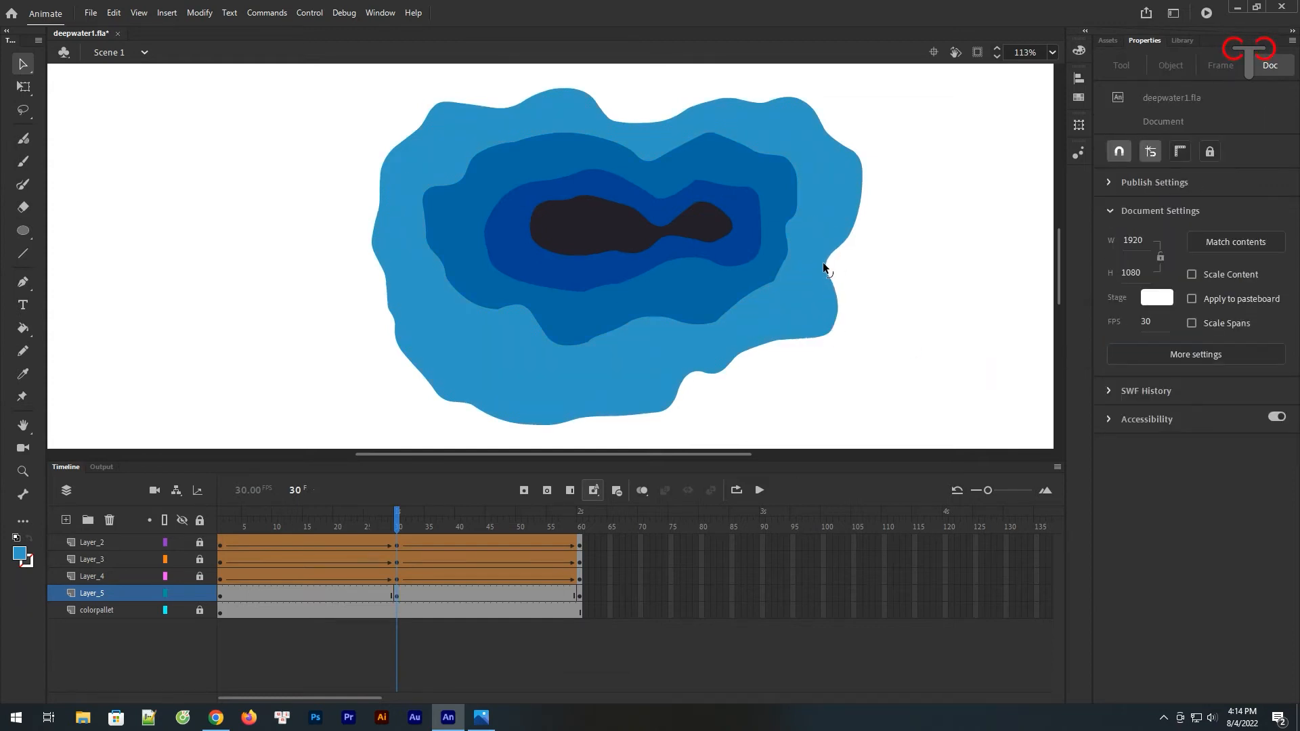
left_click_drag(844, 140, 843, 148)
left_click_drag(698, 111, 694, 120)
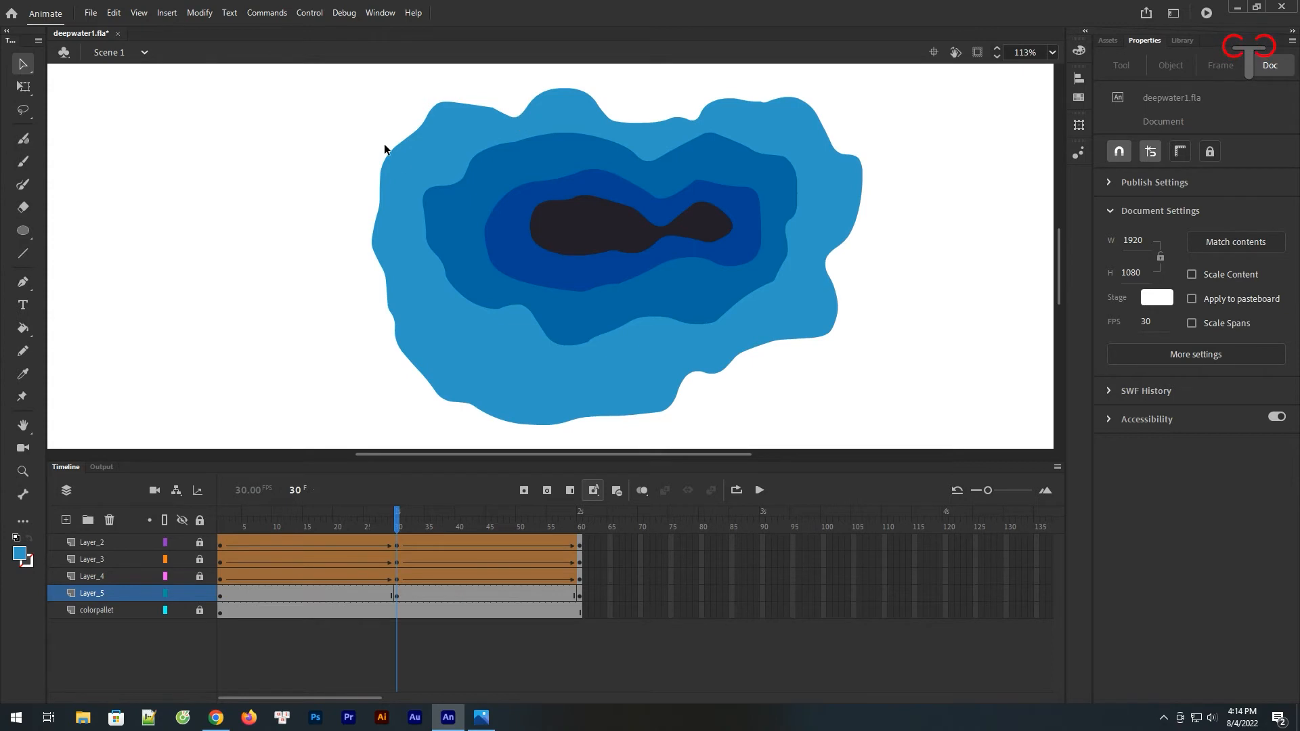
mouse_move(390, 150)
left_mouse_down()
mouse_move(377, 151)
mouse_move(380, 139)
left_mouse_up()
left_click_drag(386, 280, 392, 279)
mouse_move(416, 367)
left_mouse_down()
mouse_move(407, 383)
mouse_move(400, 373)
left_mouse_up()
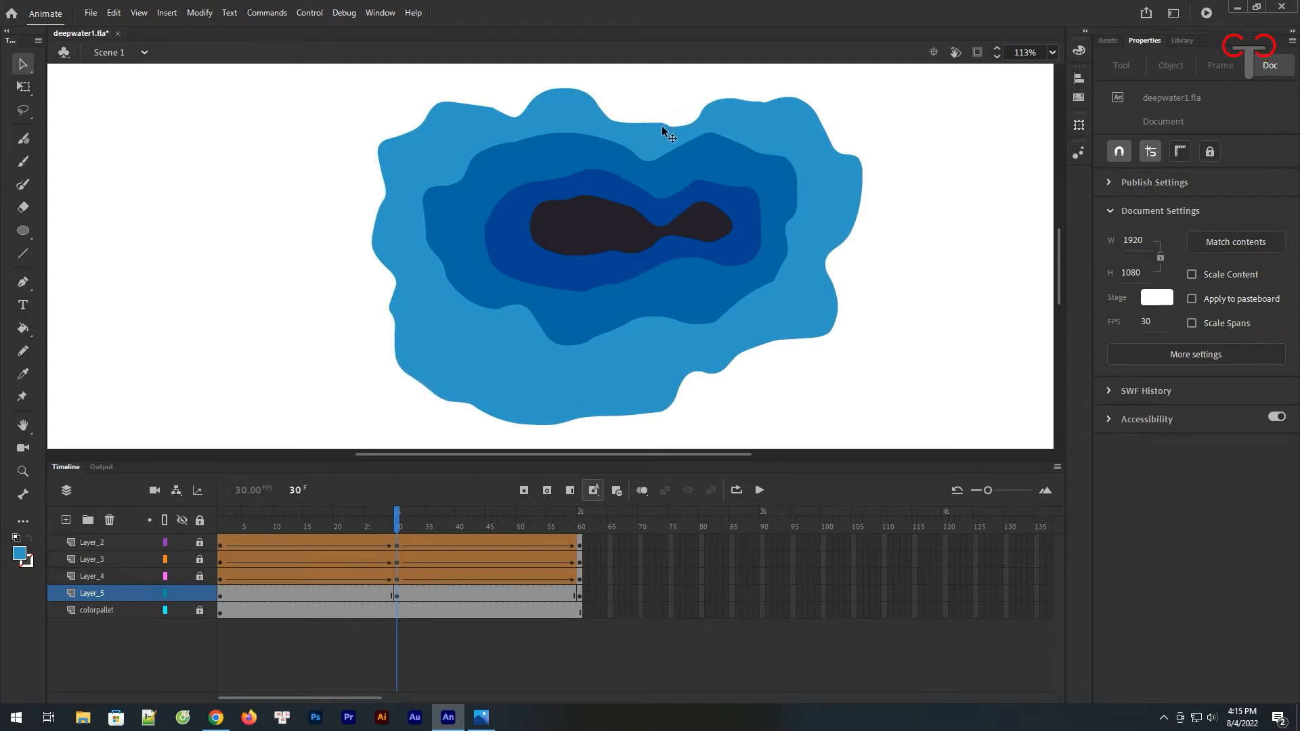
left_click(572, 416)
left_click(680, 425)
Create shape tweens across both keyframe spans of Layer_5 and scrub through the animation.
left_click_drag(427, 593, 331, 593)
right_click(342, 594)
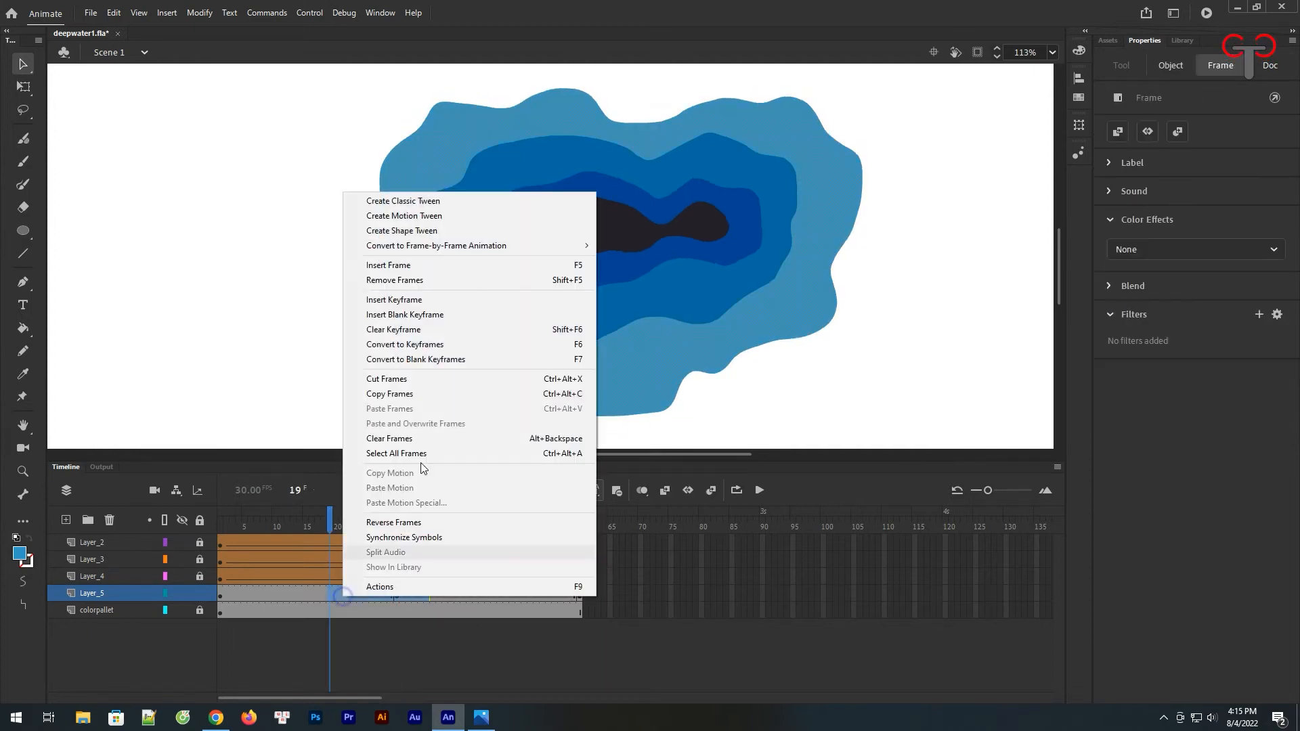
left_click(409, 233)
left_click_drag(316, 526, 543, 542)
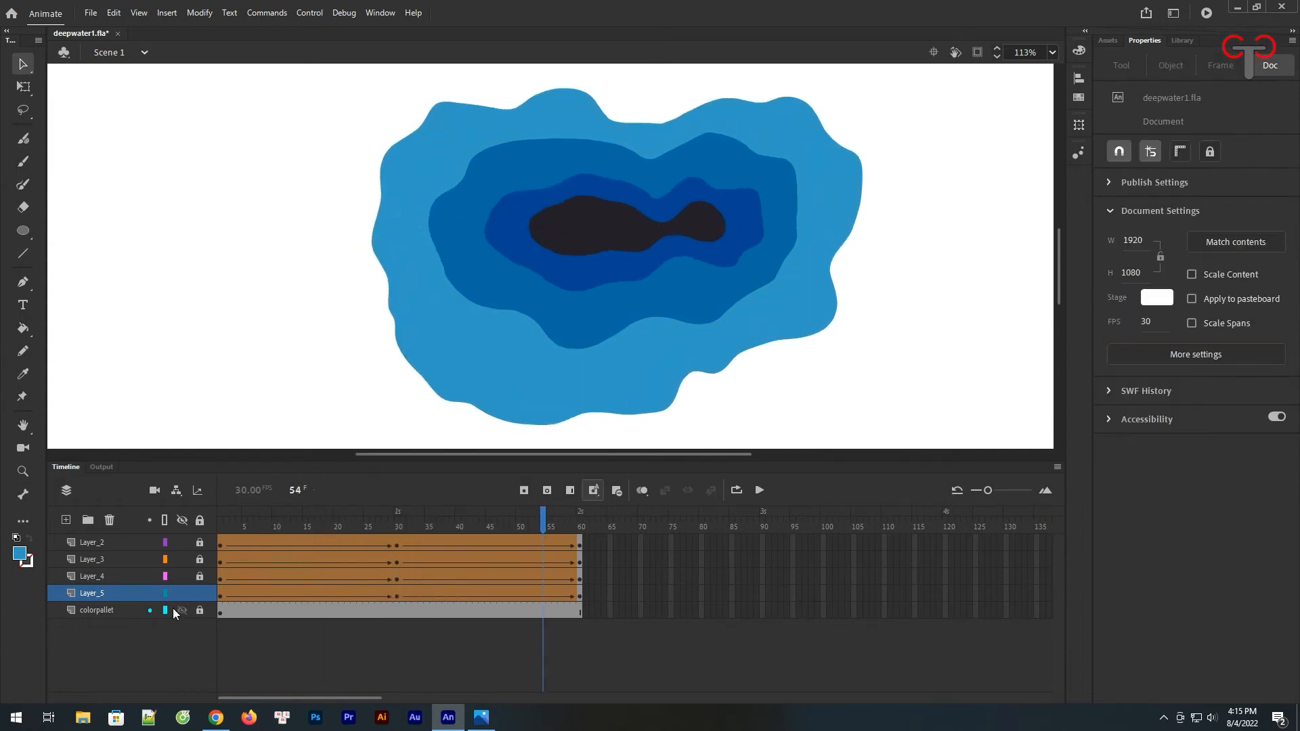
Lock Layer_5 and add a layer directly above colorpallet.
left_click(201, 594)
left_click(66, 520)
left_click(224, 329)
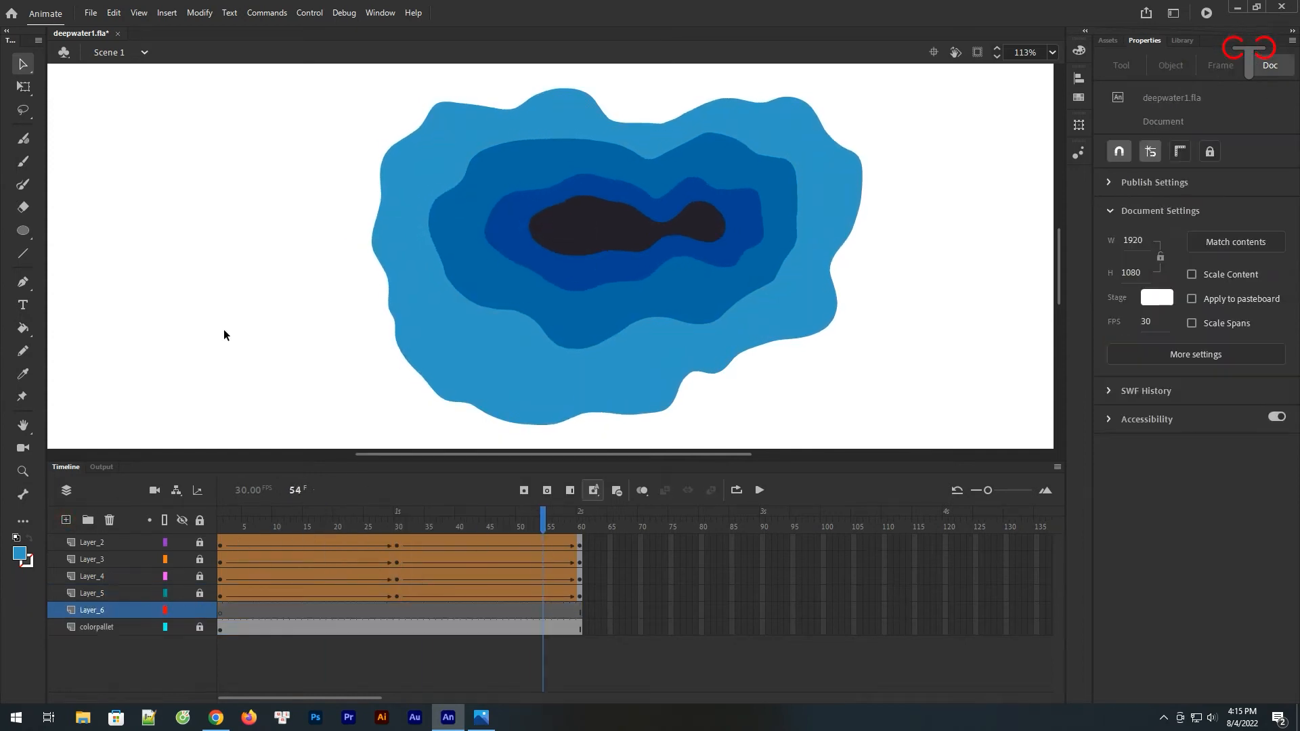
Go to frame 1 of Layer_6 and set the fill colour to the fifth swatch's blue.
left_click(223, 611)
key("ctrl+minus")
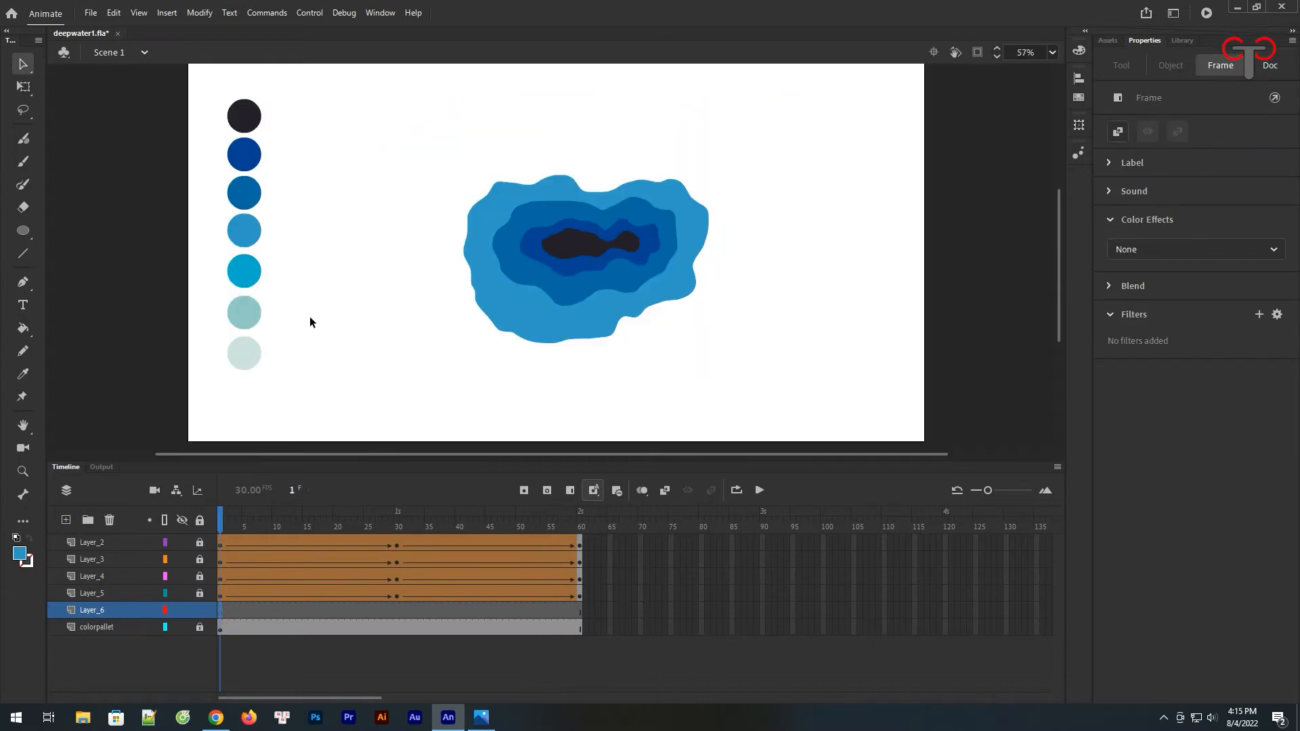
left_click(263, 259)
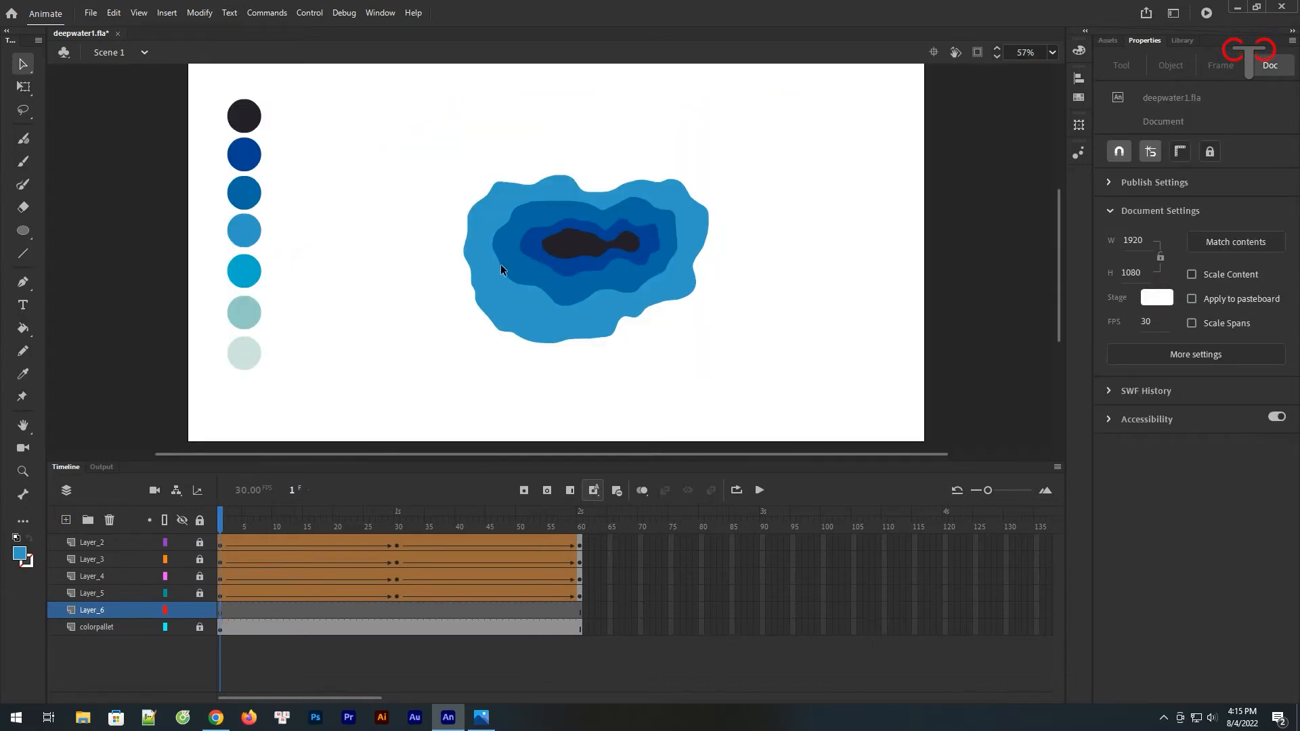
left_click(20, 554)
left_click(244, 271)
Draw a closed wavy Fluid Brush outline around the whole blob on Layer_6 and fill it with the same bright blue.
left_click(23, 138)
mouse_move(623, 166)
left_mouse_down()
mouse_move(510, 161)
mouse_move(428, 212)
left_mouse_up()
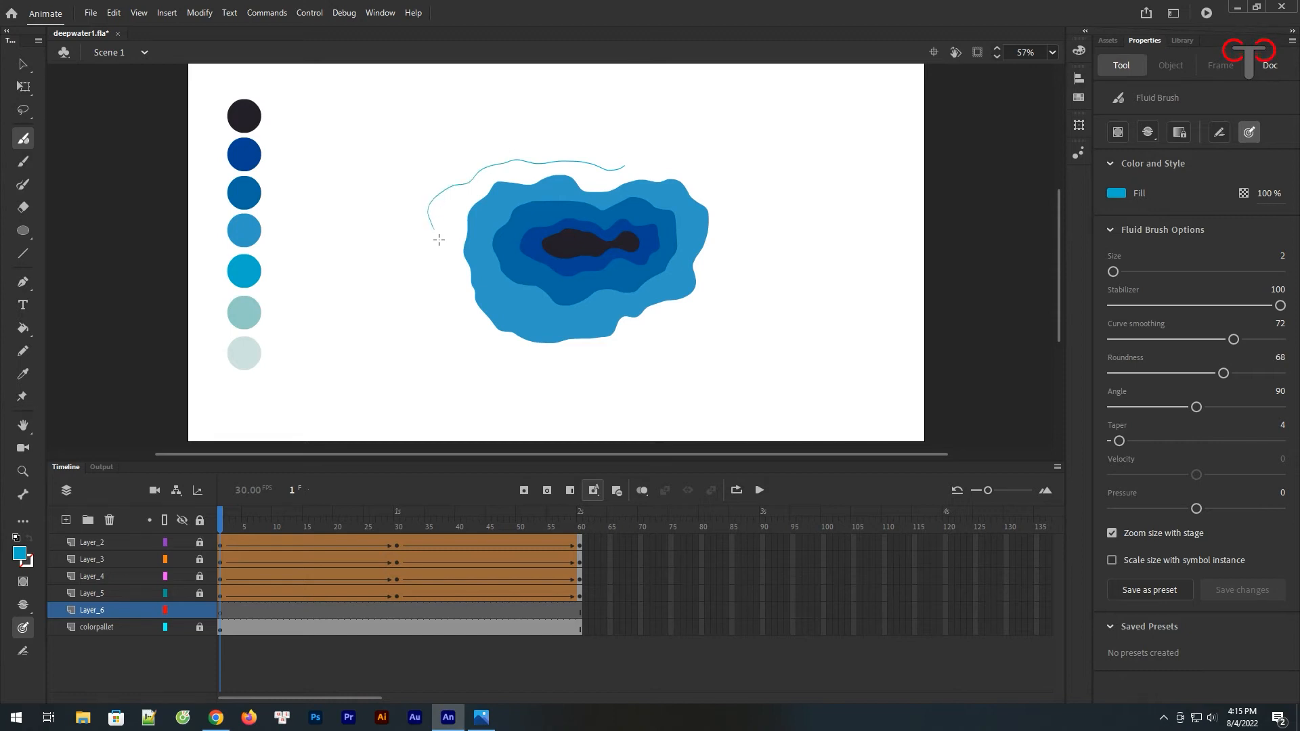
mouse_move(455, 310)
left_mouse_down()
mouse_move(466, 333)
mouse_move(516, 357)
mouse_move(625, 347)
mouse_move(678, 316)
mouse_move(714, 316)
mouse_move(730, 298)
mouse_move(738, 227)
mouse_move(697, 161)
mouse_move(643, 157)
mouse_move(614, 172)
left_mouse_up()
left_click(22, 328)
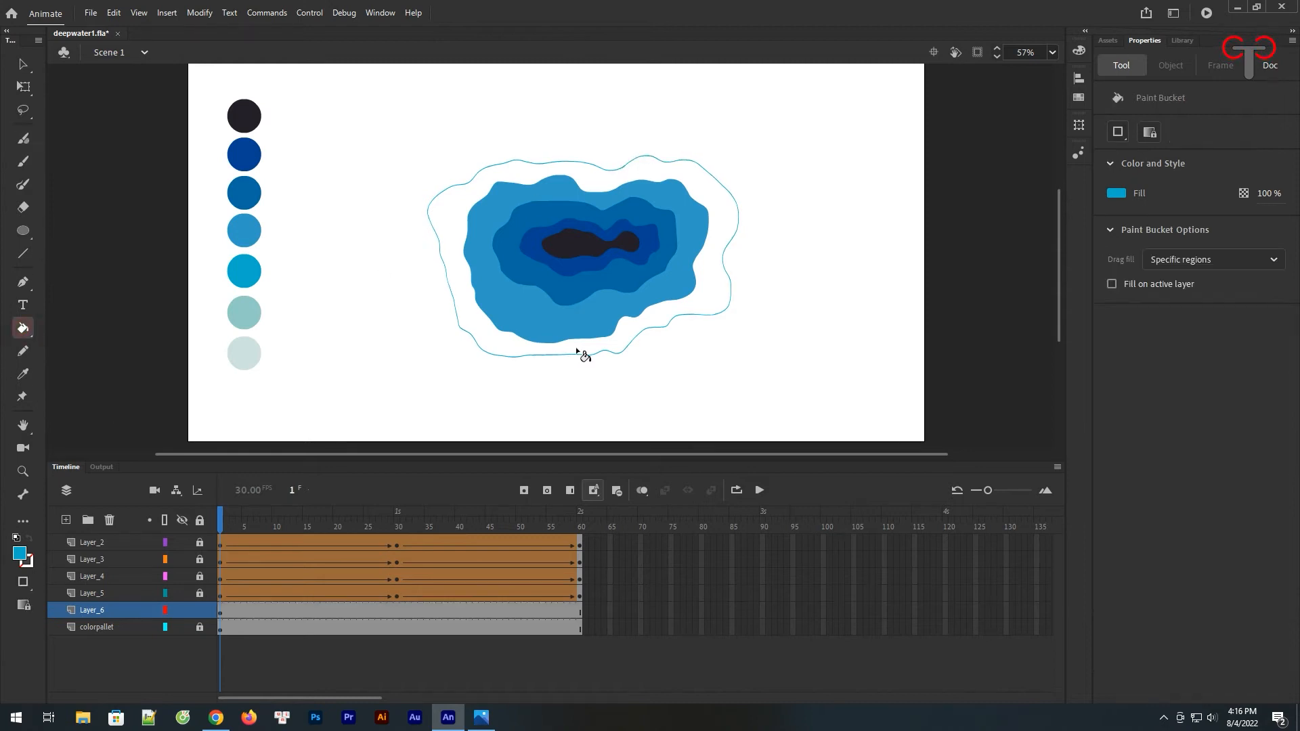
left_click(575, 349)
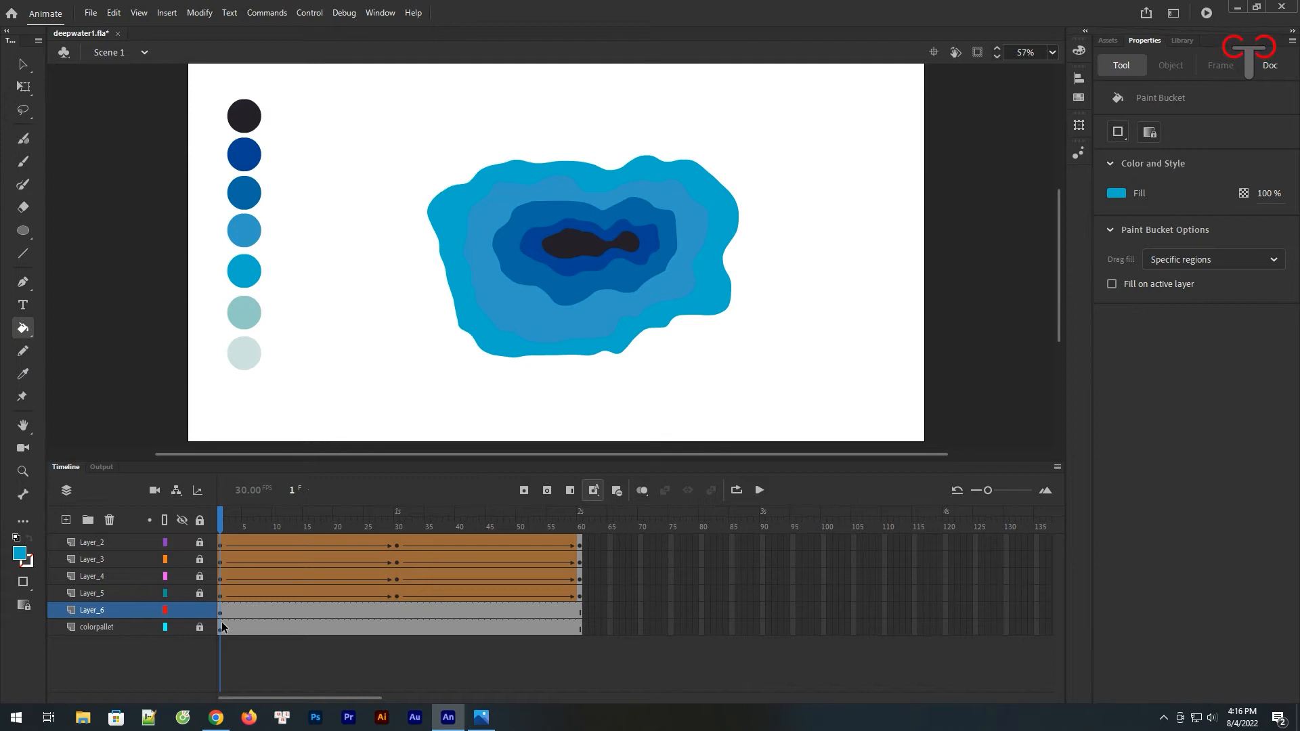
Insert keyframes at frames 30 and 60 on Layer_6.
left_click(397, 610)
left_click(525, 489)
left_click(581, 611)
At frame 30 of Layer_6, reshape the outermost blob with a bump on top, a pulled-out lower-right corner and a wavier left edge.
left_click(397, 610)
left_click(436, 314)
left_click(22, 63)
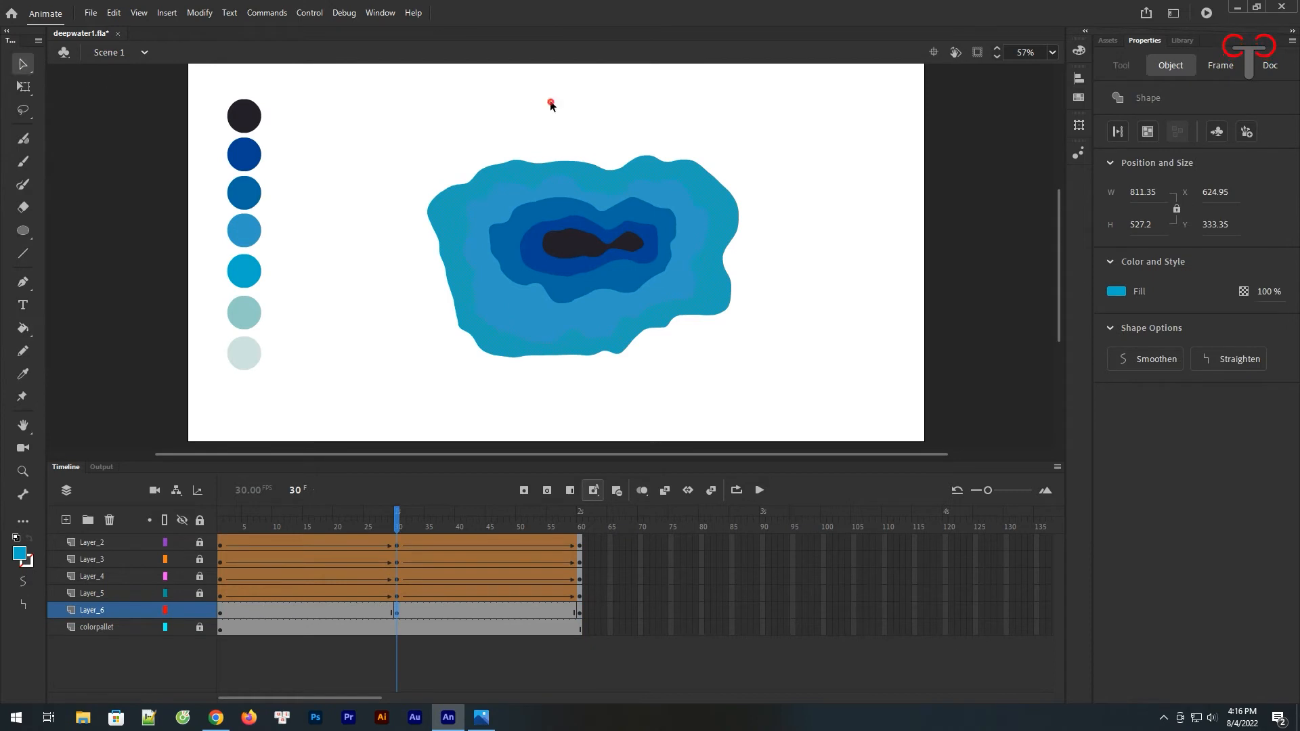
left_click(600, 136)
left_click_drag(572, 161, 576, 153)
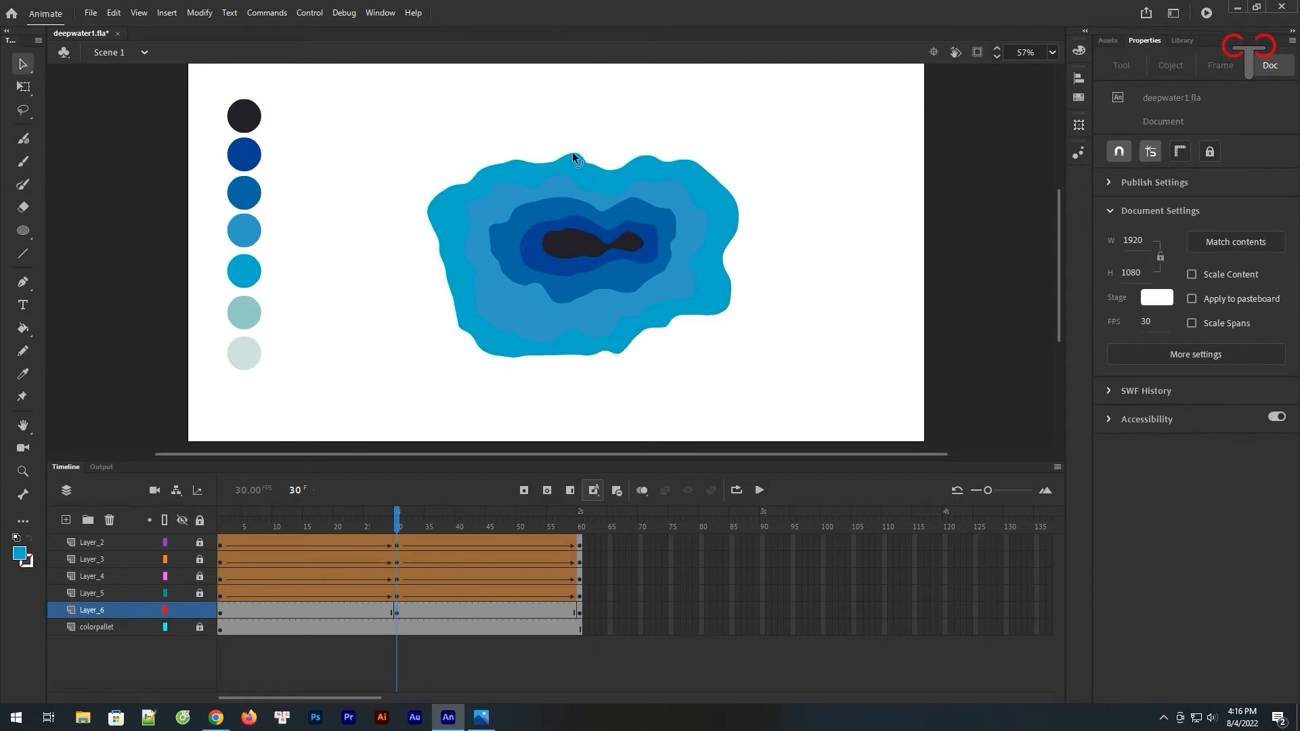
left_click_drag(452, 302, 467, 337)
left_click_drag(702, 316, 734, 315)
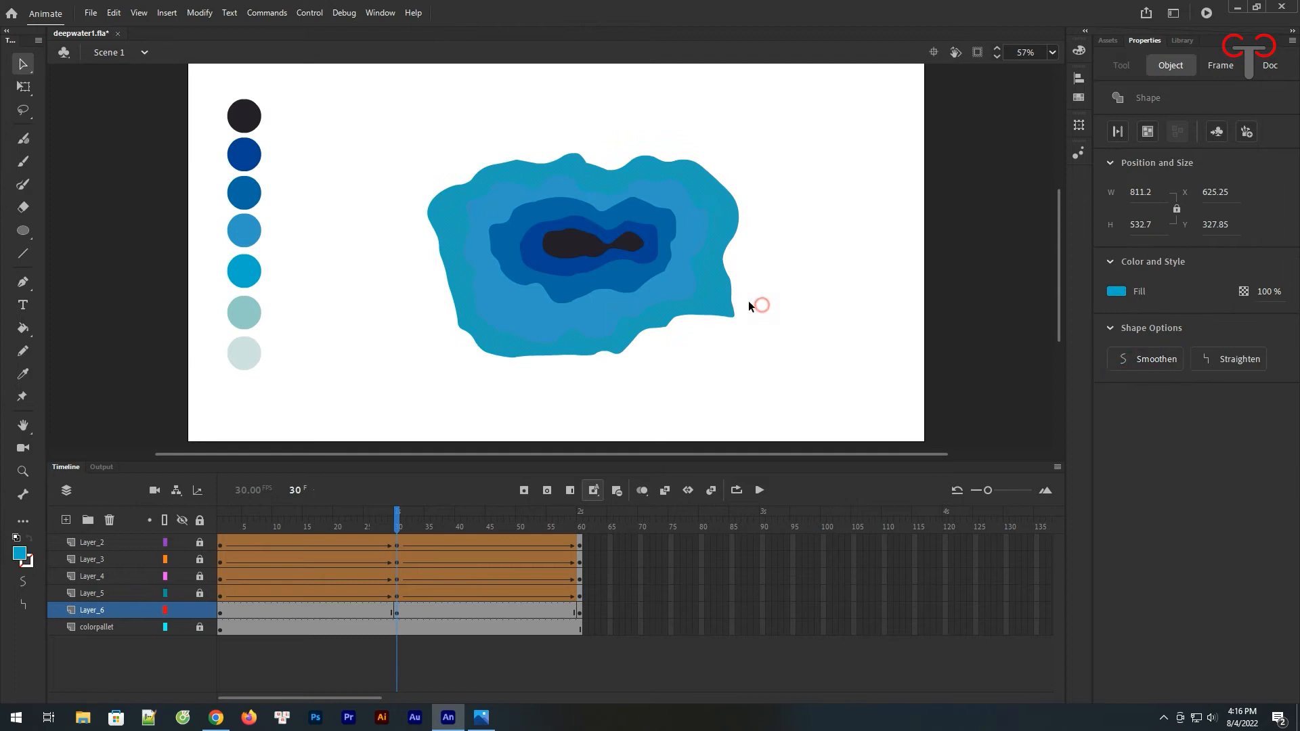
left_click(734, 291)
left_click_drag(481, 348, 454, 305)
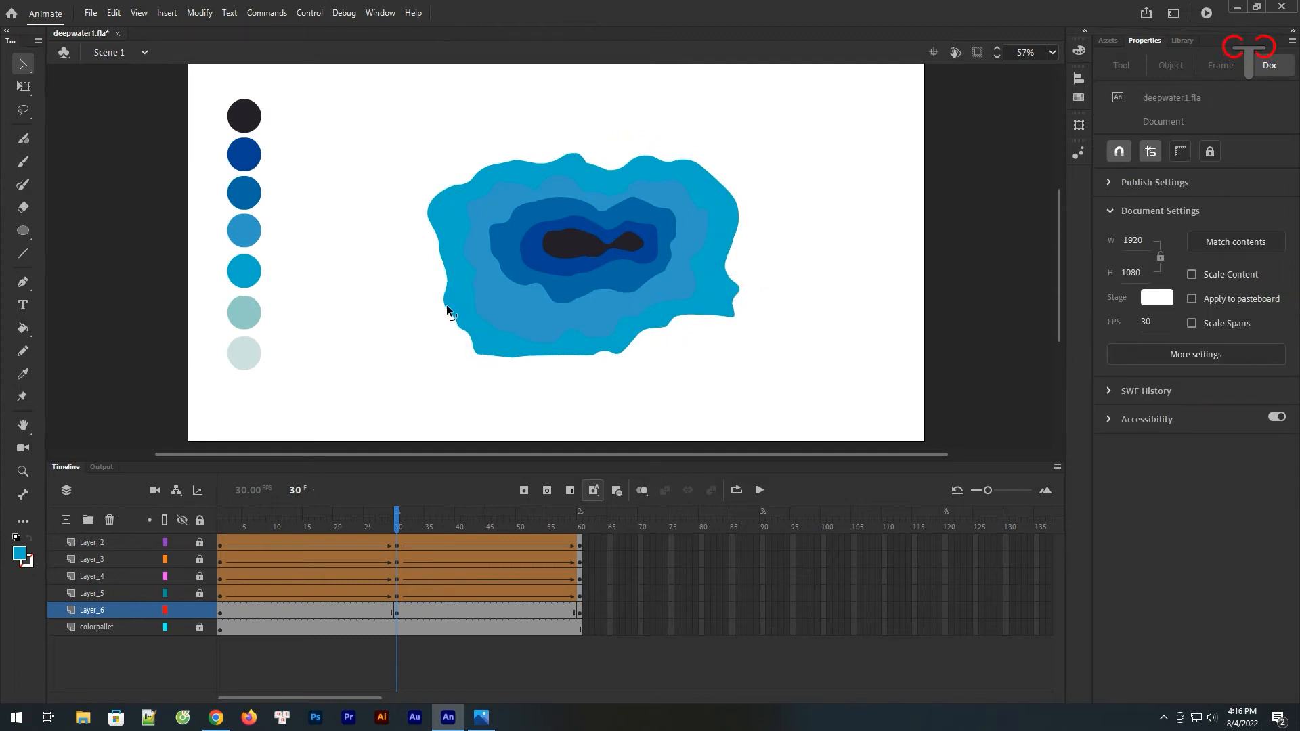
left_click_drag(433, 197, 441, 197)
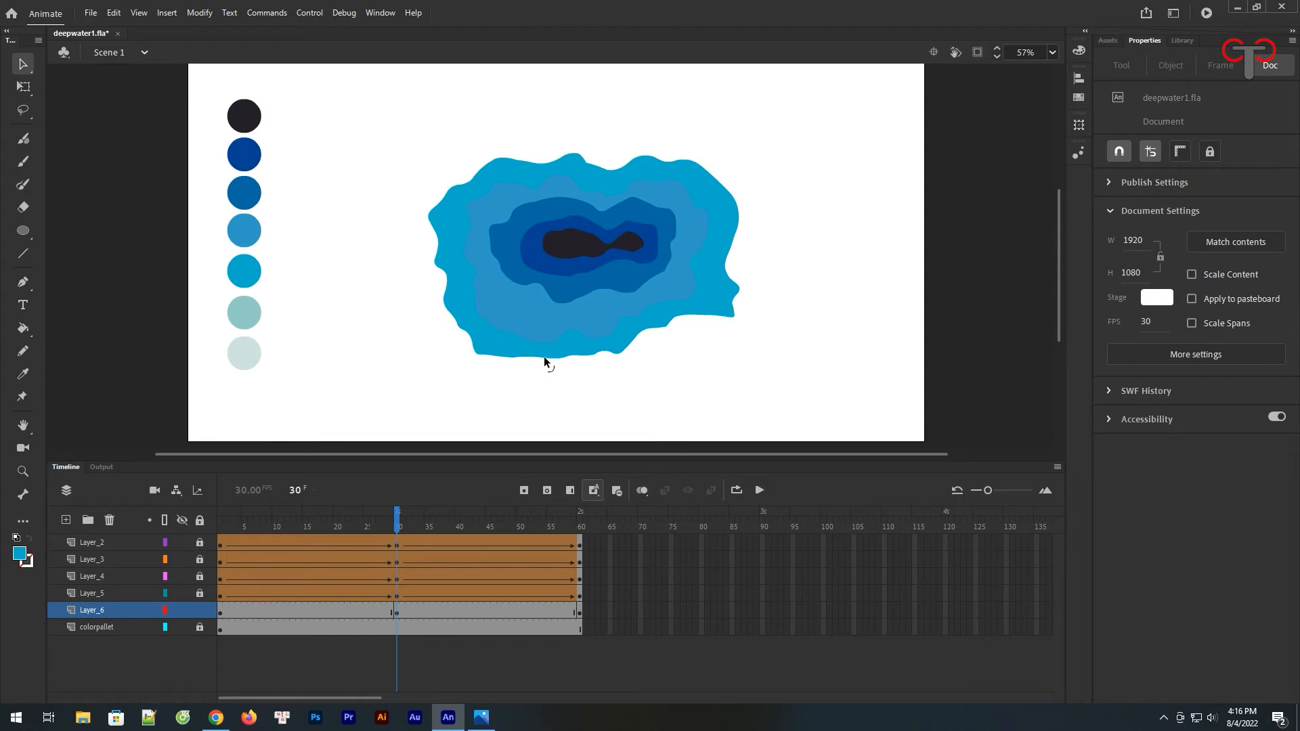
left_click_drag(397, 523, 416, 540)
left_click_drag(732, 213, 749, 183)
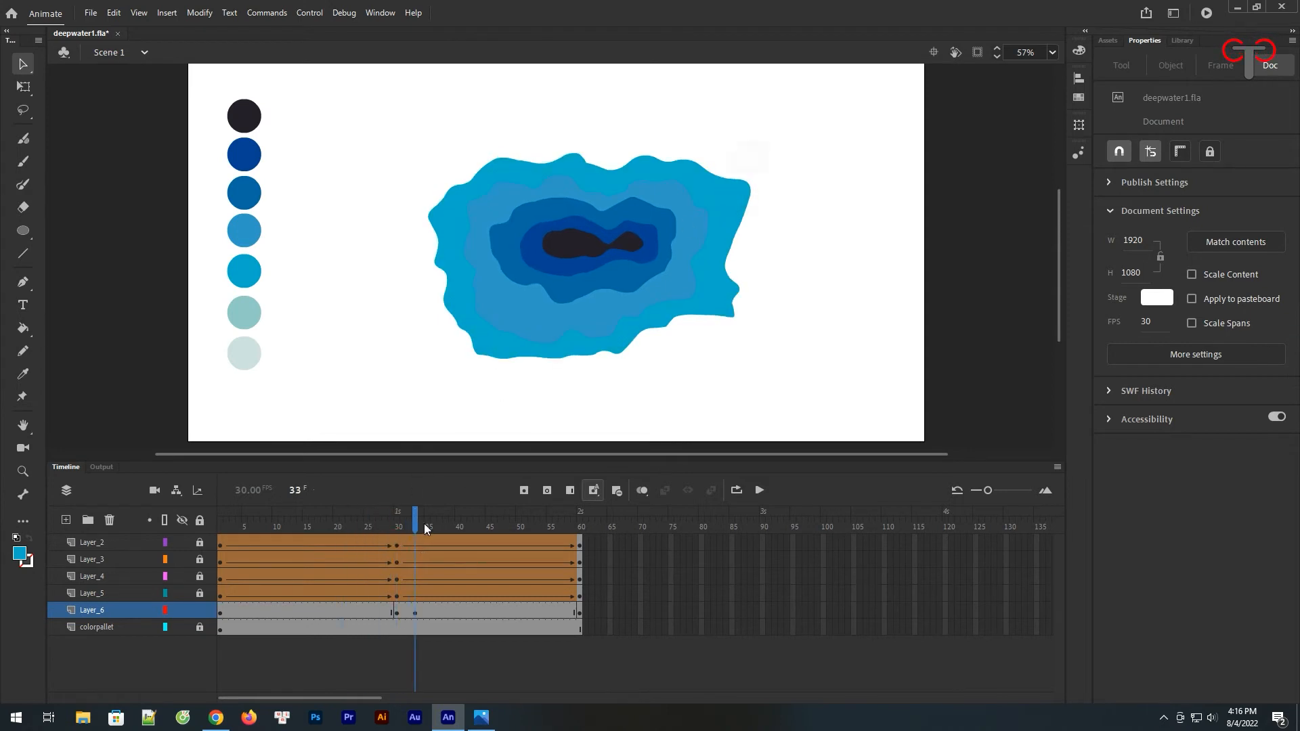
key("ctrl+z")
Bulge the blob's upper-right corner at frame 30 of Layer_6 and create shape tweens across both keyframe spans.
left_click(396, 613)
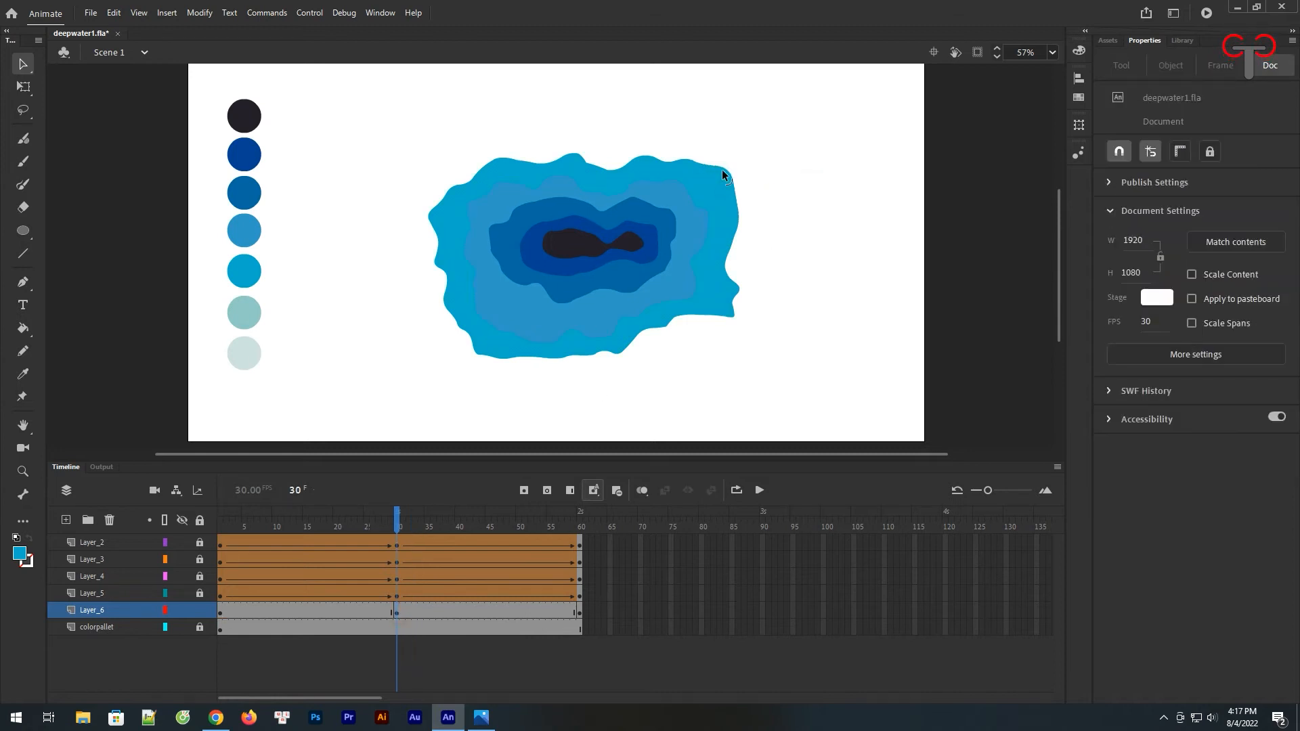
left_click_drag(394, 534, 417, 534)
left_click(315, 614)
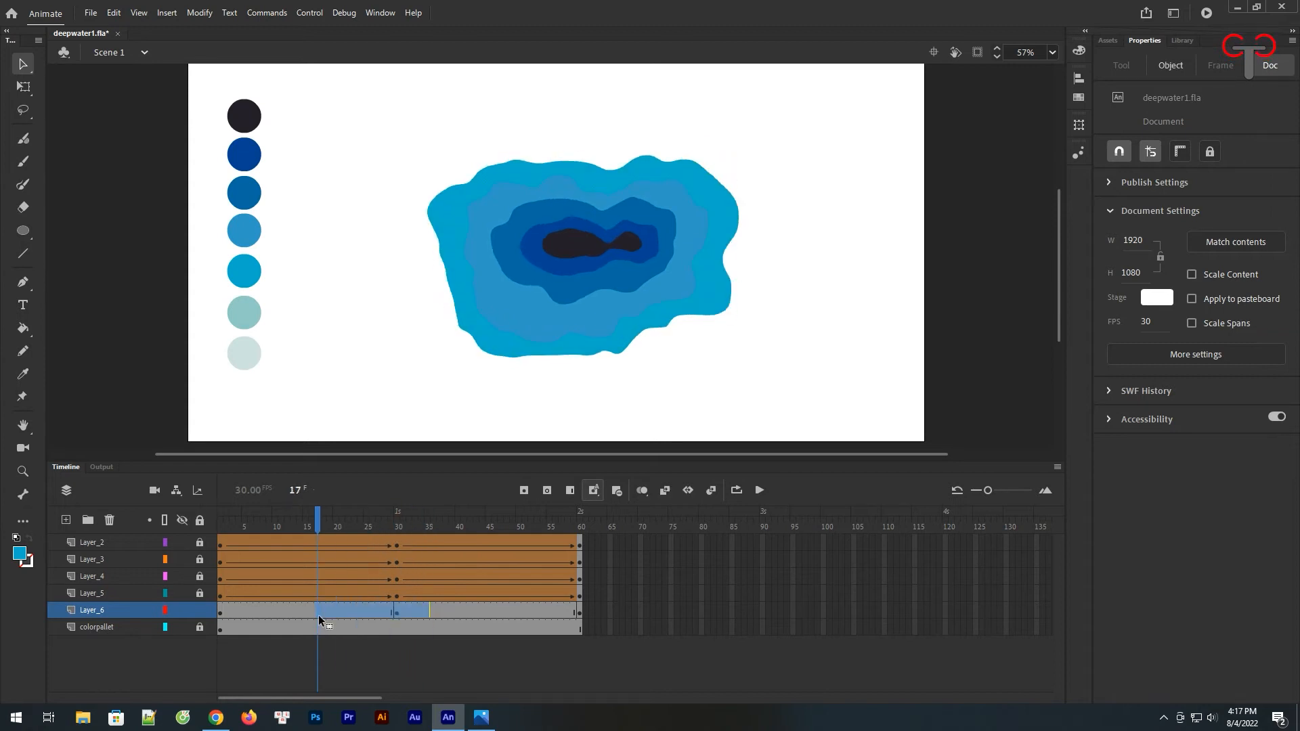
left_click(466, 613)
left_click_drag(466, 613, 342, 612)
right_click(343, 611)
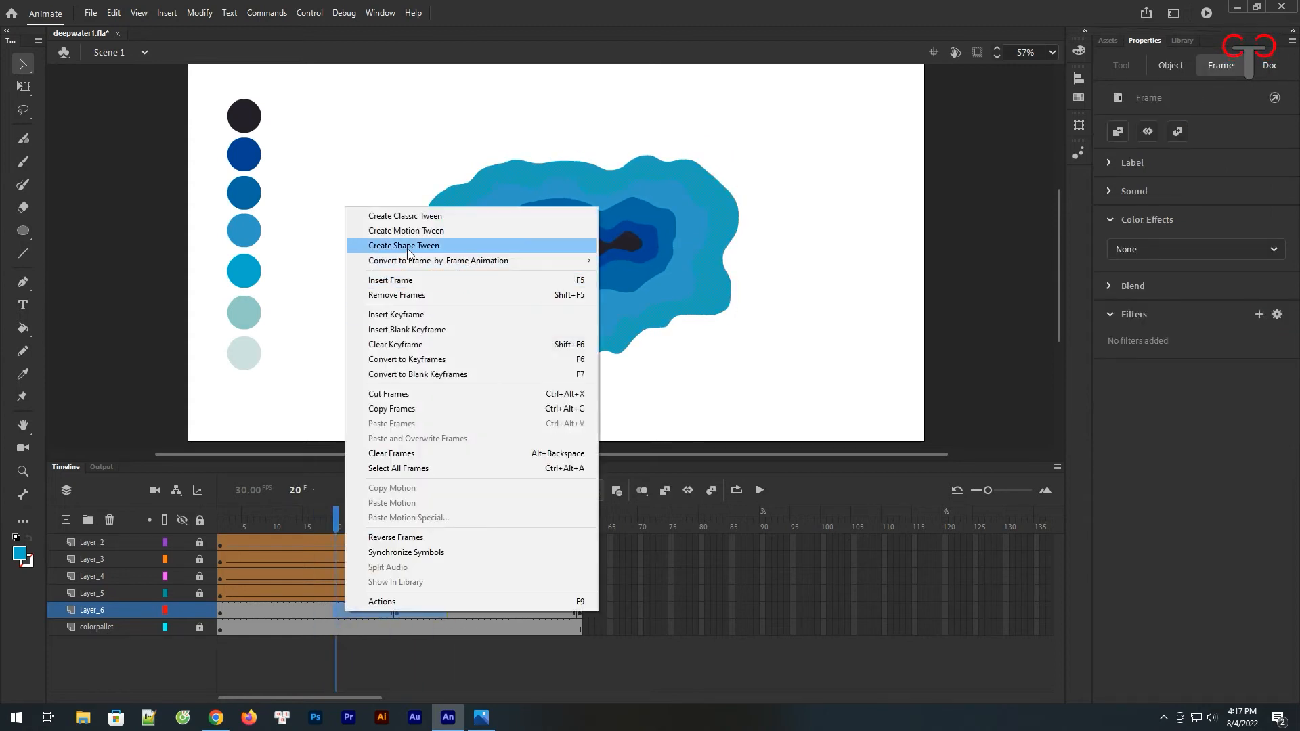
left_click(379, 246)
left_click_drag(337, 526, 291, 536)
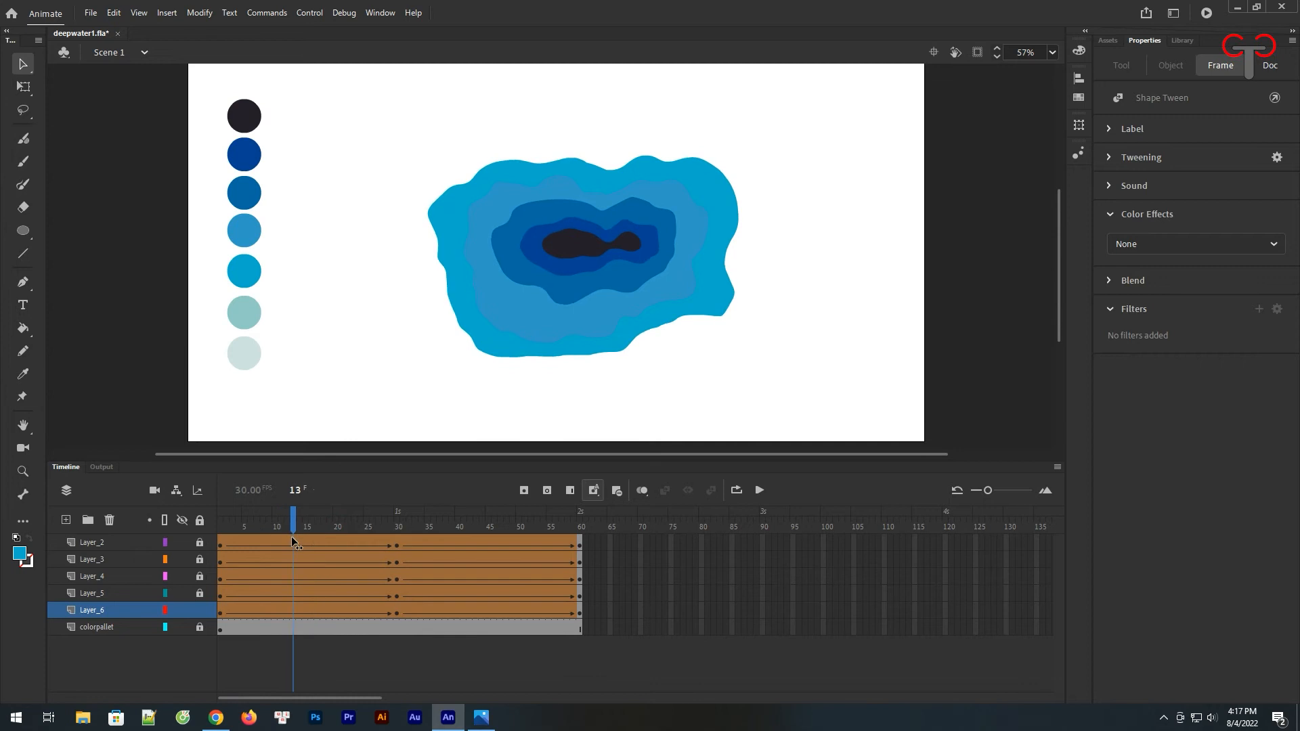
With Layer_6 locked, add a layer directly above colorpallet and set the fill colour to the sixth swatch's muted teal.
left_click(120, 629)
left_click(66, 520)
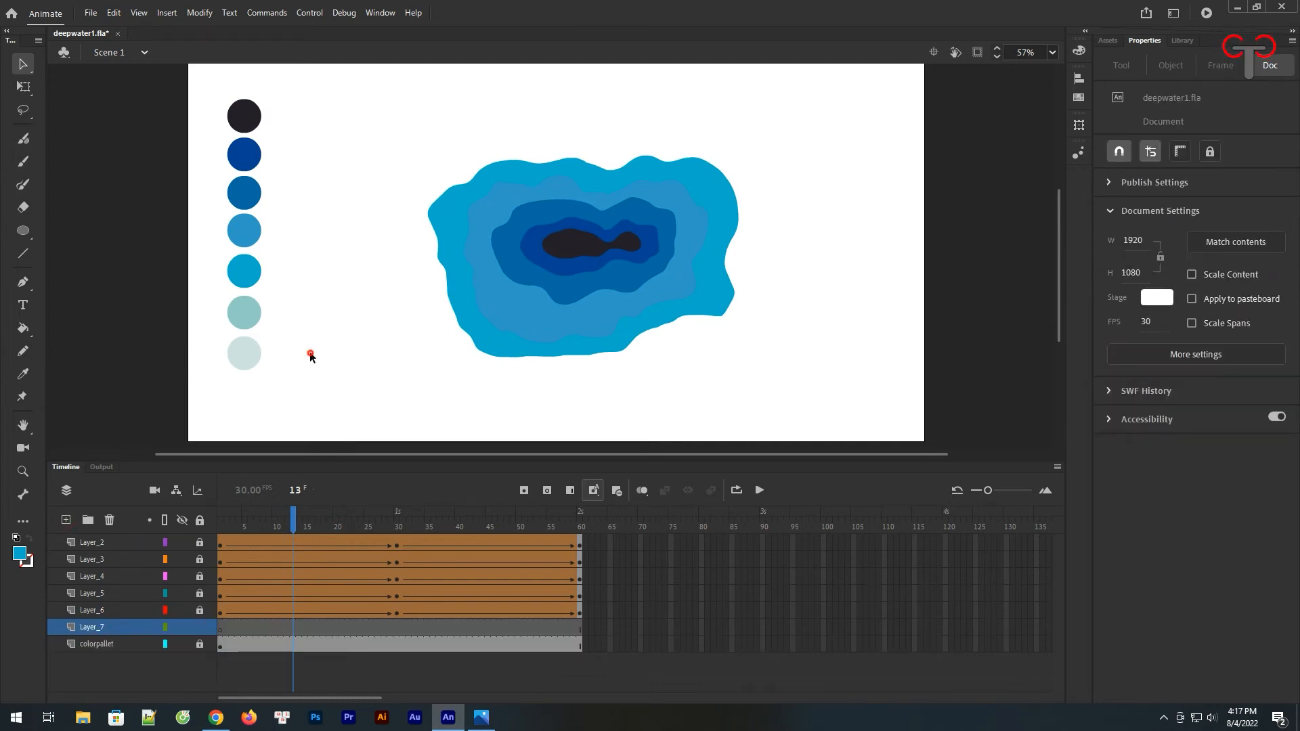
left_click(20, 555)
left_click(232, 358)
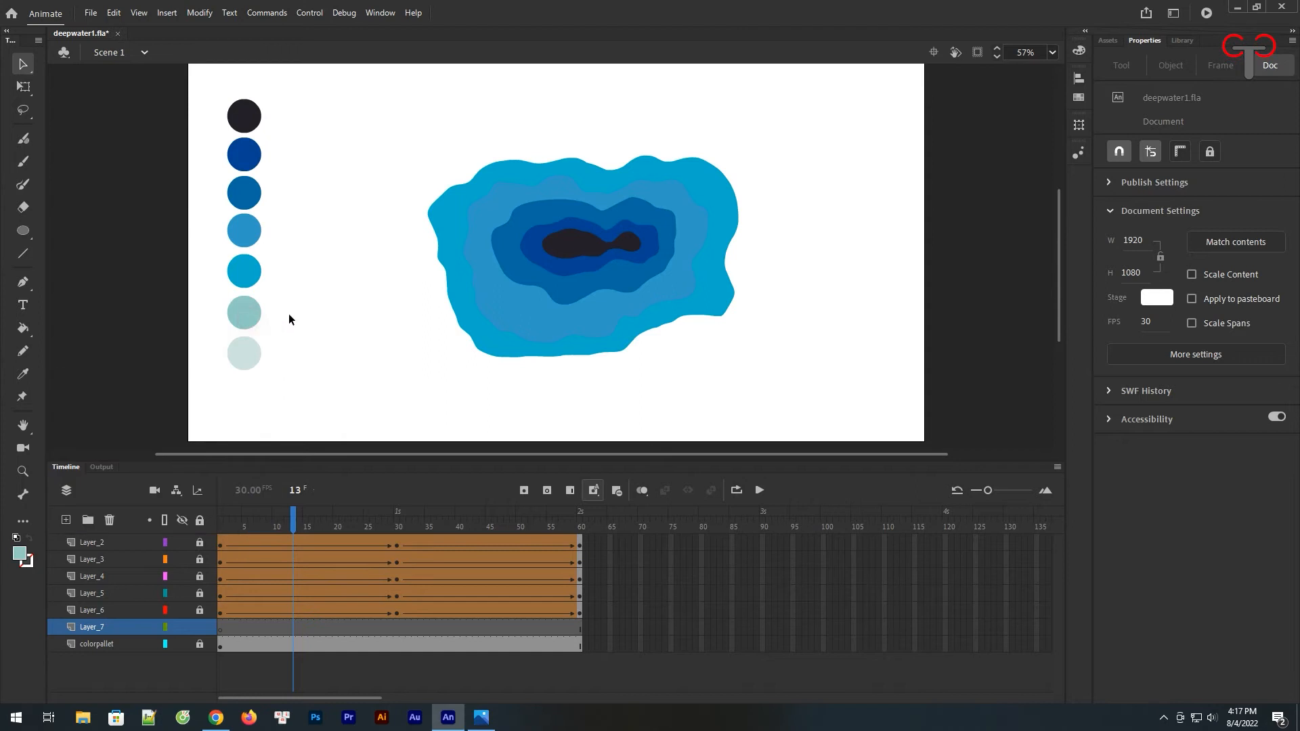
Draw a closed wavy Fluid Brush outline around the whole blob on Layer_7 and fill it with the same muted teal.
left_click(25, 140)
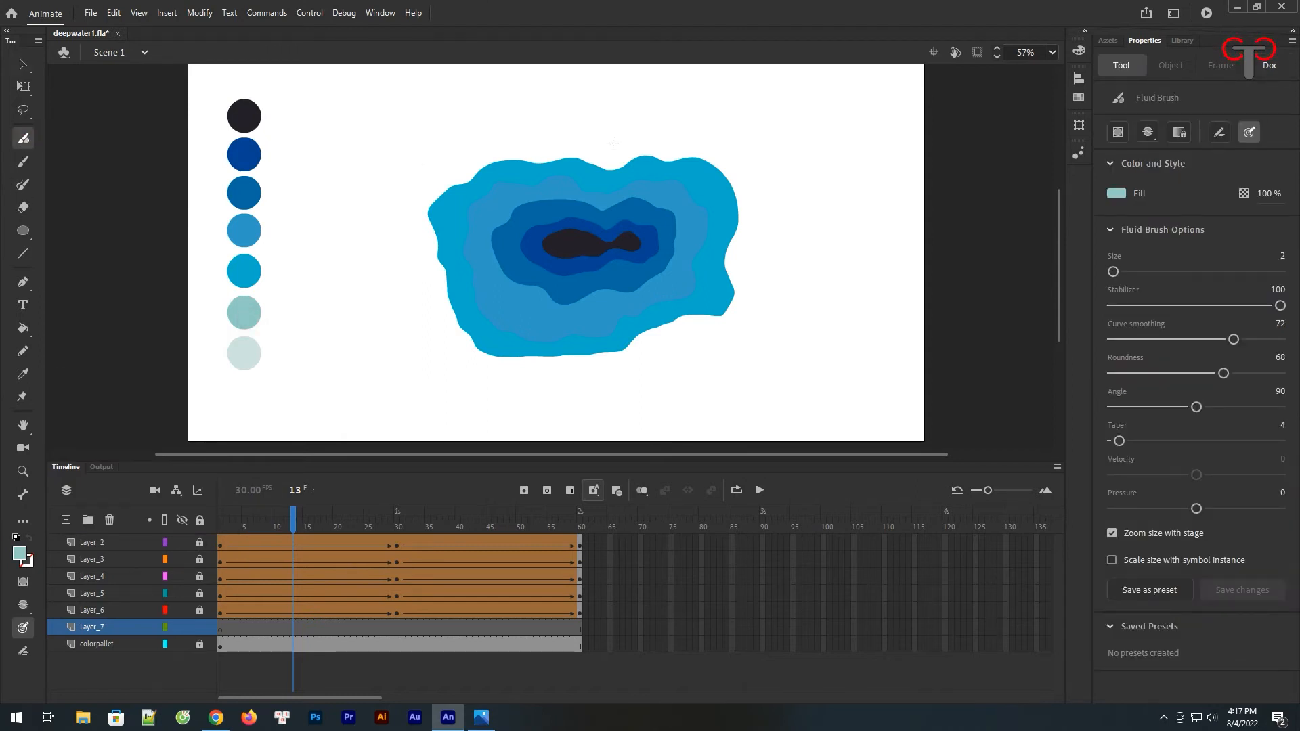
mouse_move(614, 159)
left_mouse_down()
mouse_move(591, 144)
mouse_move(415, 136)
mouse_move(392, 186)
mouse_move(403, 239)
left_mouse_up()
left_click_drag(407, 284, 429, 371)
key("ctrl+z")
mouse_move(612, 160)
left_mouse_down()
mouse_move(522, 139)
mouse_move(437, 157)
mouse_move(412, 194)
mouse_move(401, 268)
mouse_move(464, 374)
mouse_move(488, 384)
mouse_move(624, 368)
mouse_move(705, 336)
mouse_move(743, 342)
mouse_move(796, 309)
mouse_move(784, 278)
mouse_move(789, 209)
mouse_move(729, 133)
mouse_move(676, 120)
mouse_move(609, 158)
left_mouse_up()
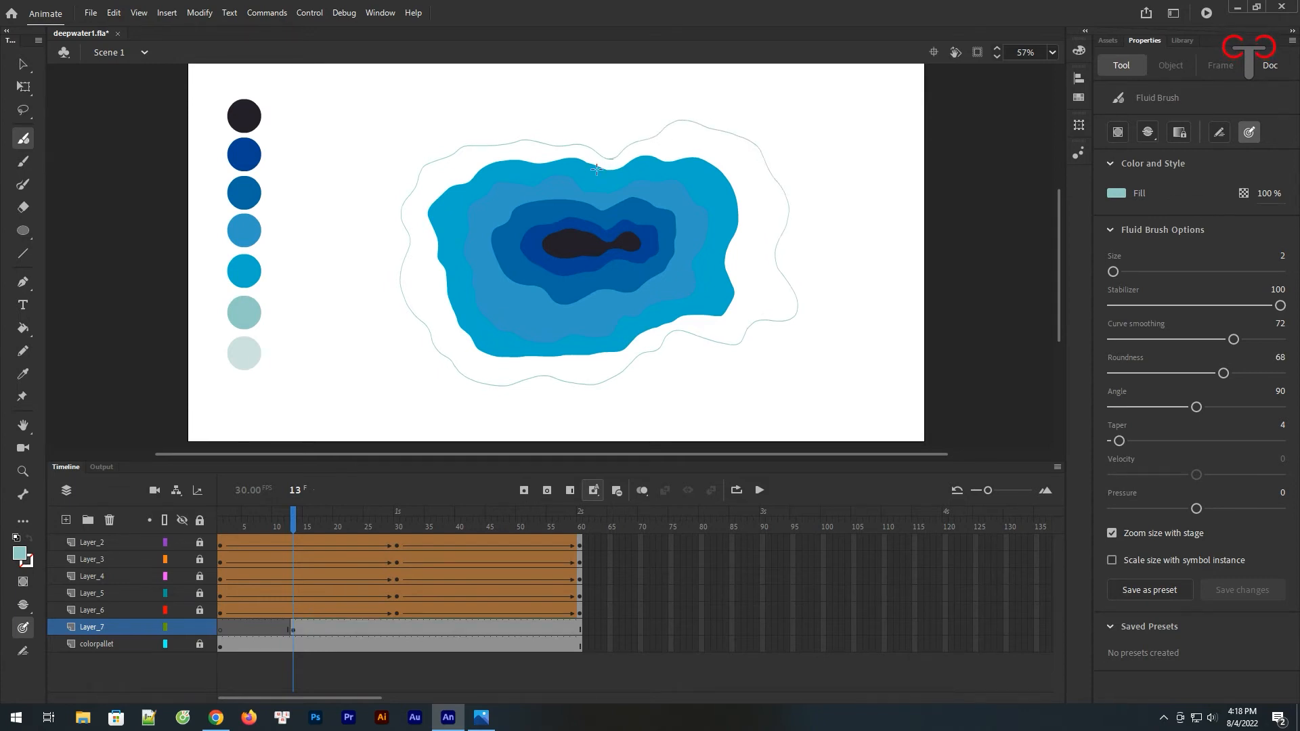
left_click(23, 328)
left_click(475, 353)
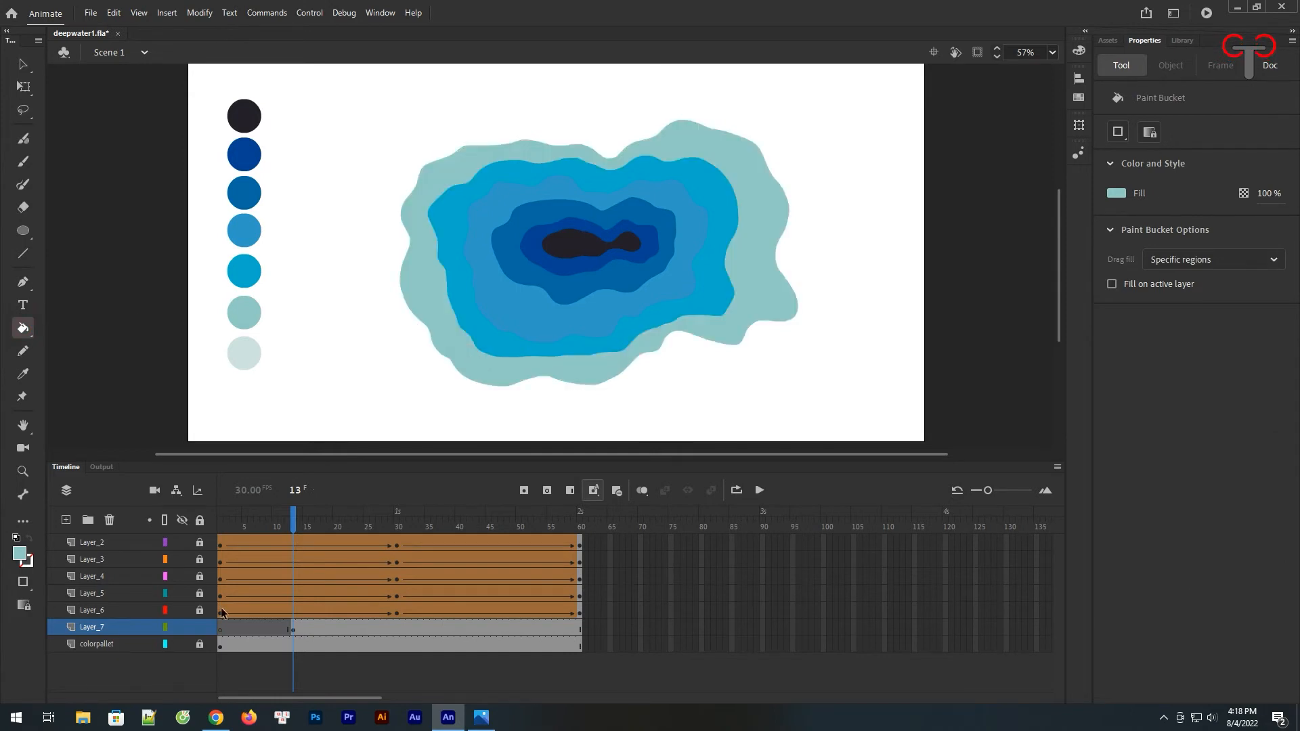
Move Layer_7's starting keyframe from frame 13 to frame 1 and insert keyframes at frames 30 and 60.
left_click_drag(295, 631, 224, 629)
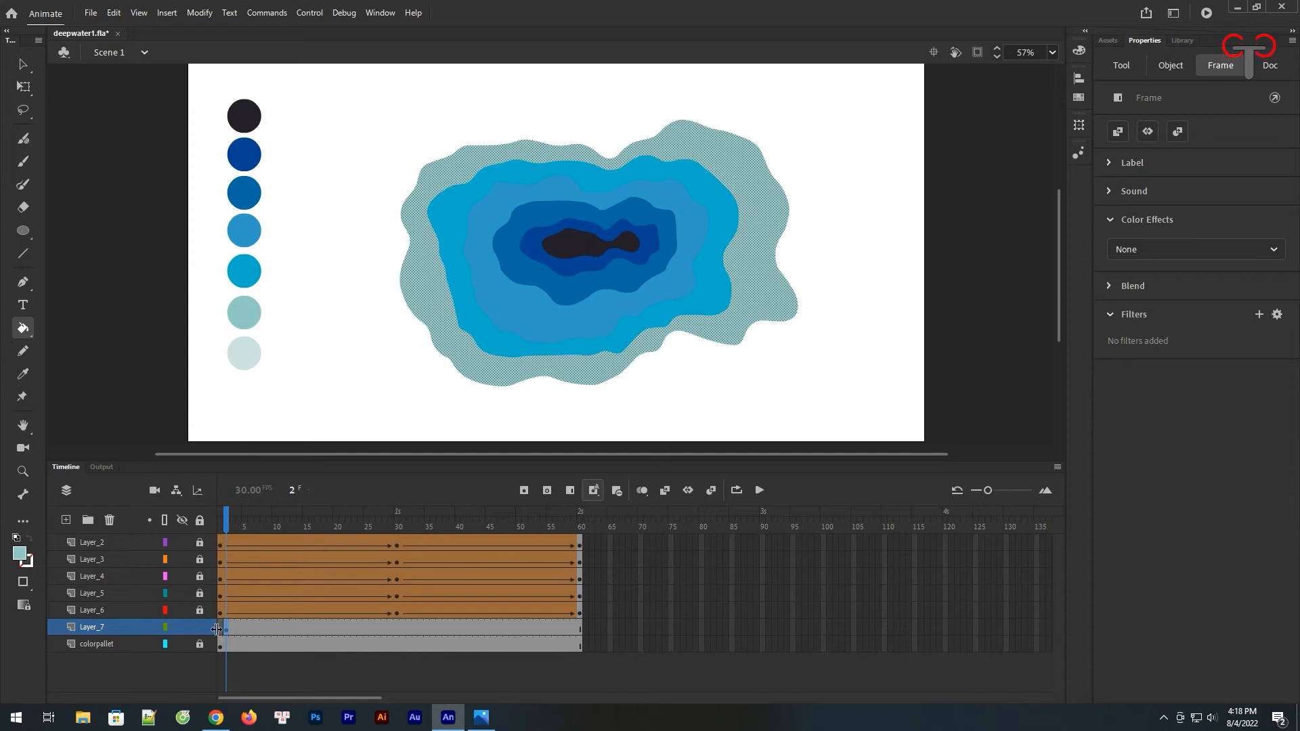
left_click_drag(225, 631, 219, 631)
left_click(395, 627)
left_click(524, 490)
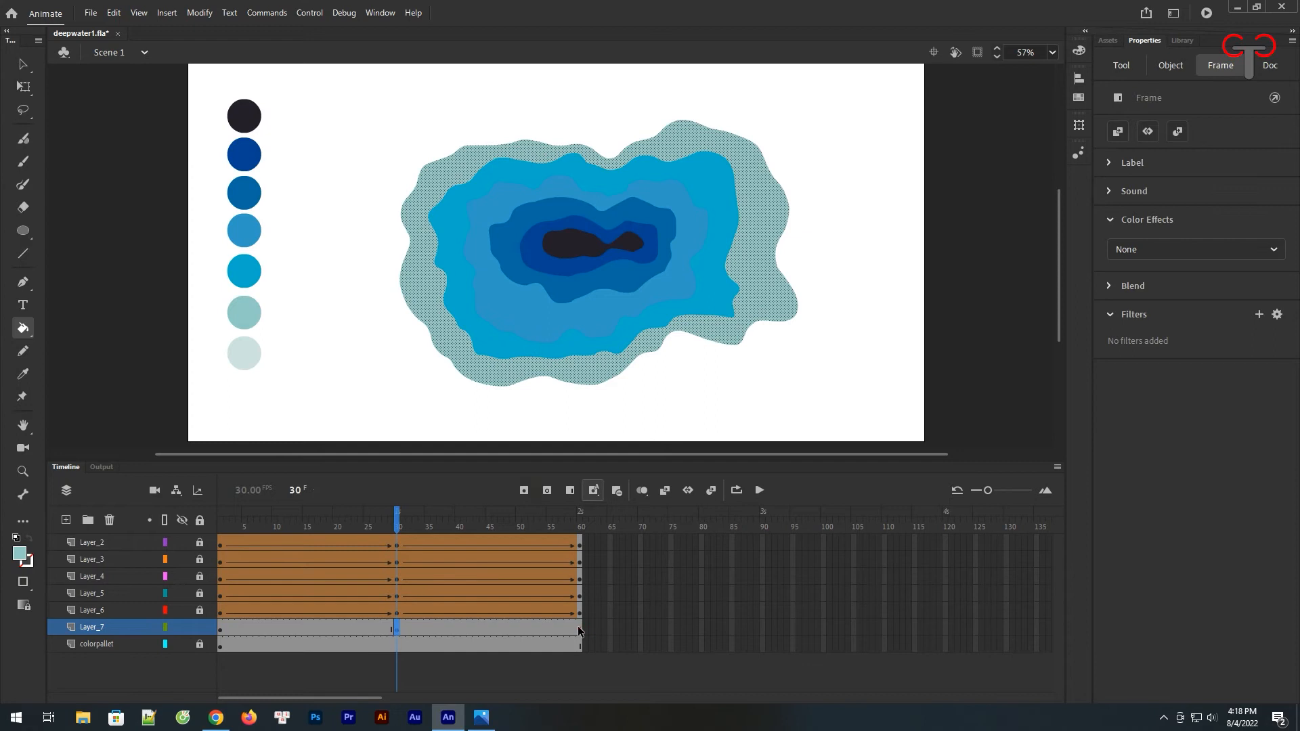
left_click(580, 627)
left_click(524, 490)
At frame 30 of Layer_7, reshape the teal blob's right, left and bottom edges with new bulges.
left_click(395, 627)
left_click(1171, 65)
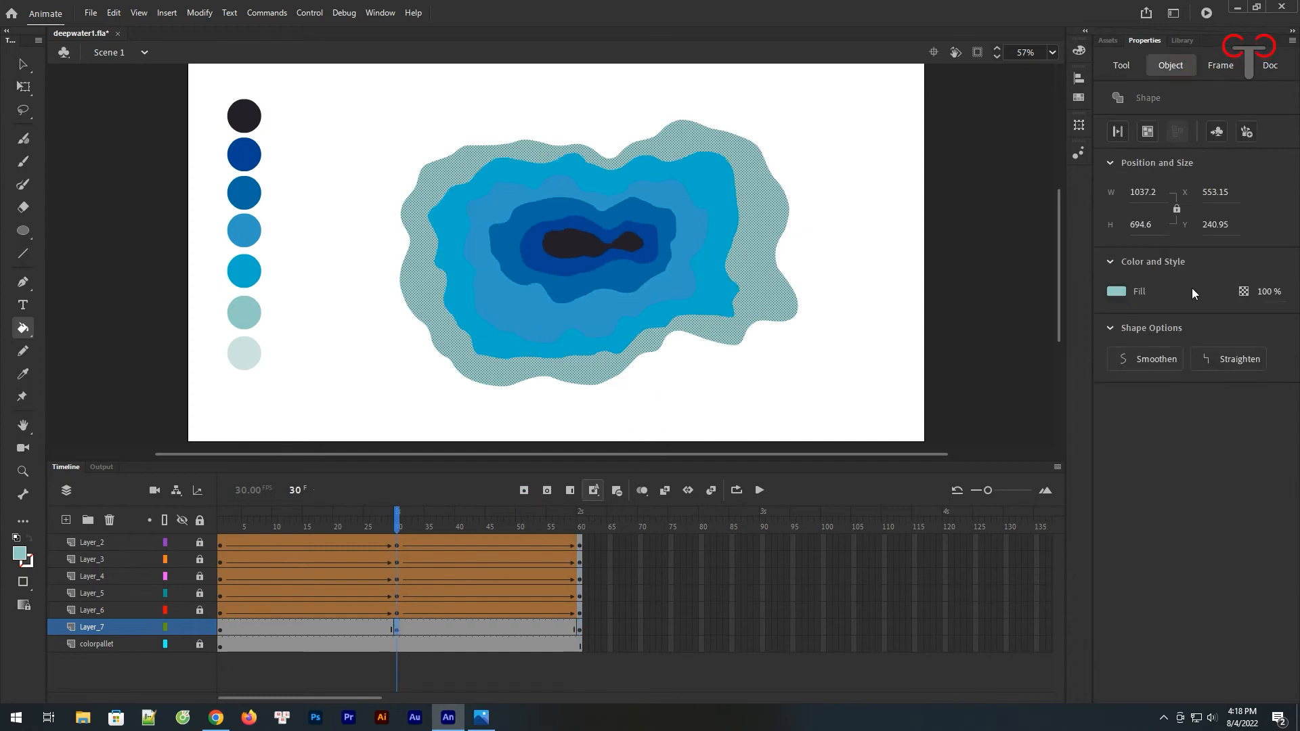
key("v")
left_click(376, 283)
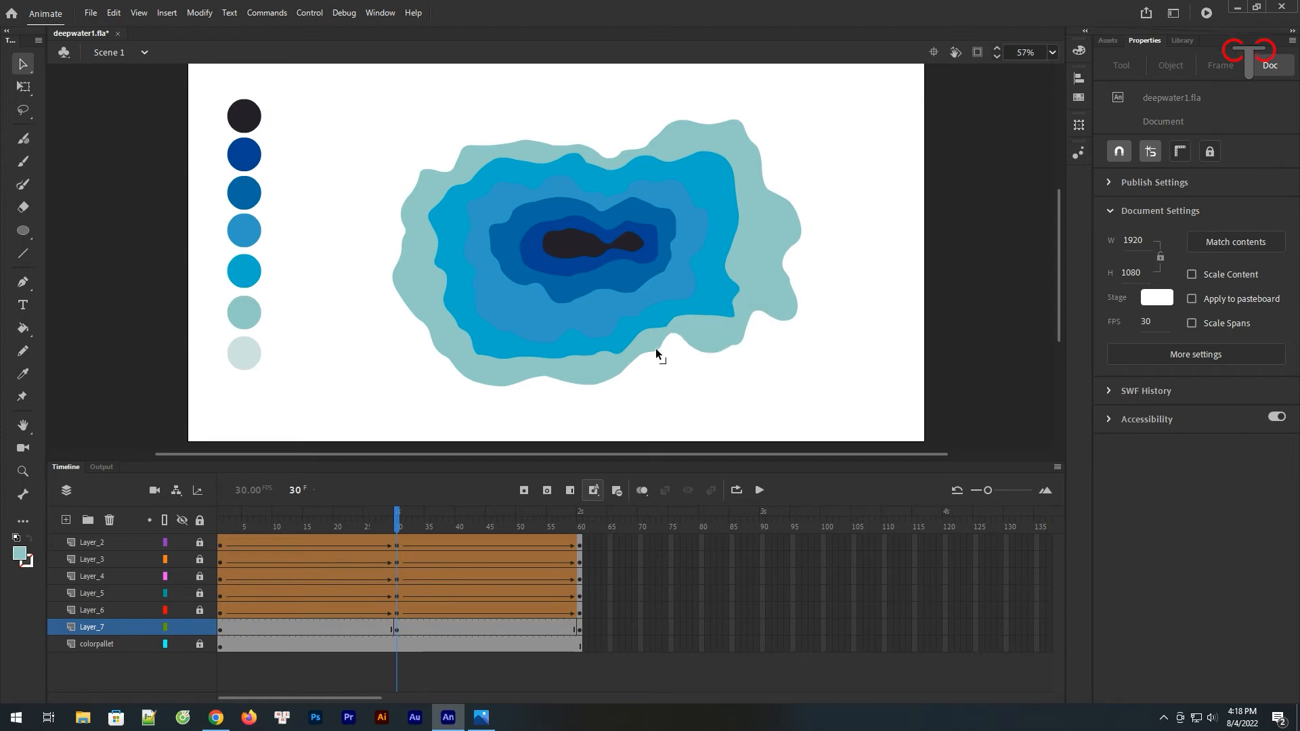
left_click_drag(617, 375, 573, 378)
Return to the frame 30 keyframe of Layer_7 and adjust the teal blob's lower-left edge.
left_click_drag(398, 522, 424, 530)
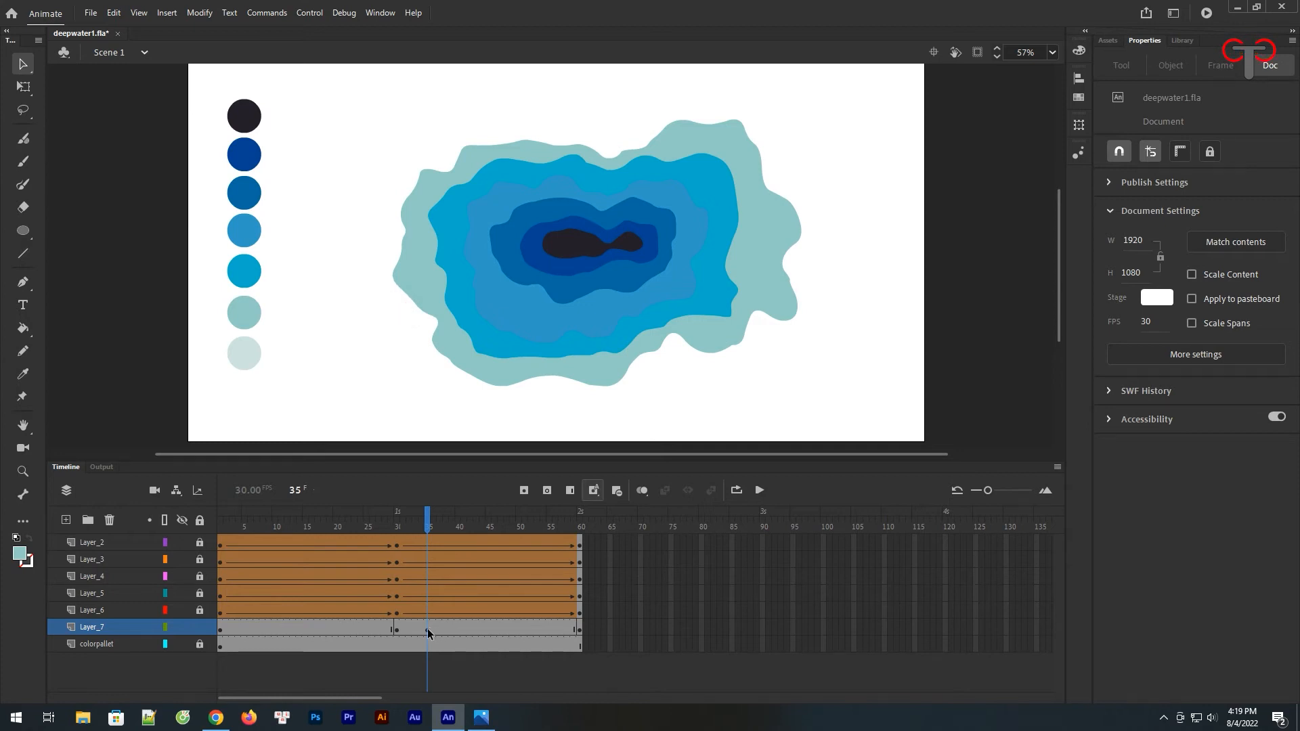
left_click(428, 631)
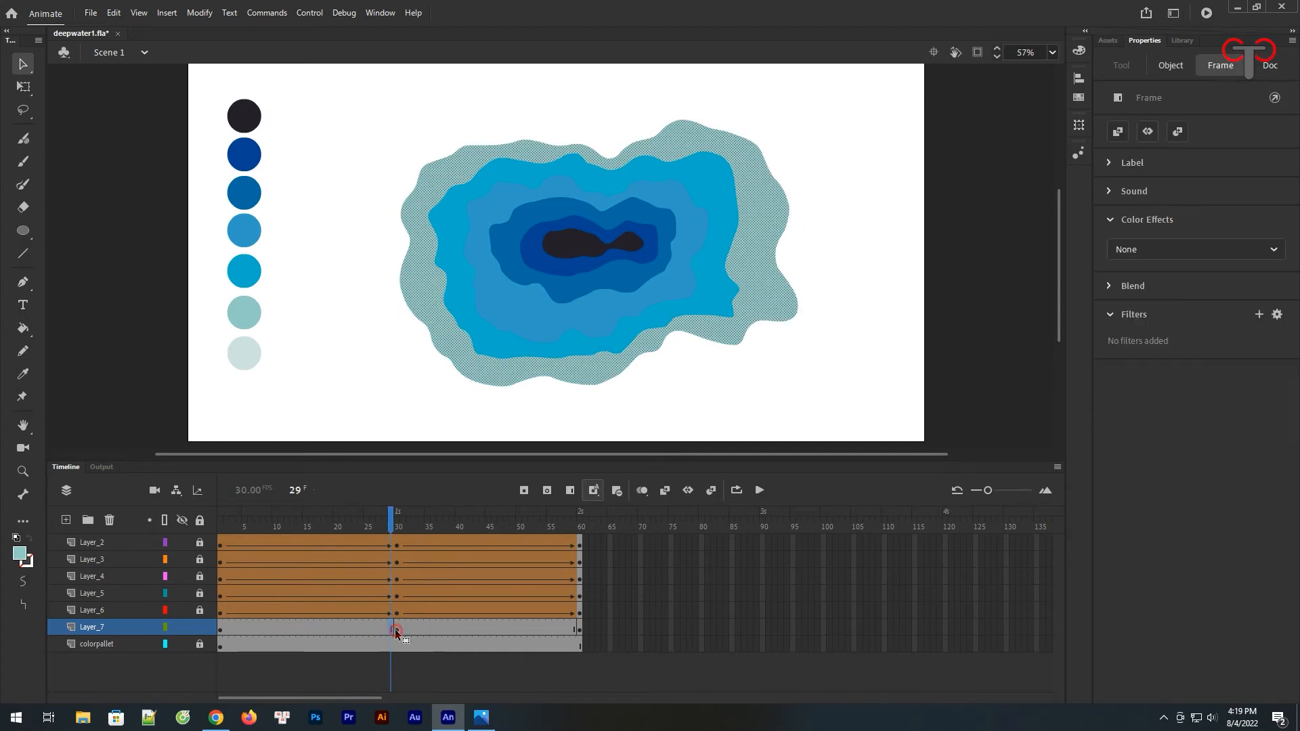
left_click(396, 631)
left_click(415, 409)
left_click(427, 329)
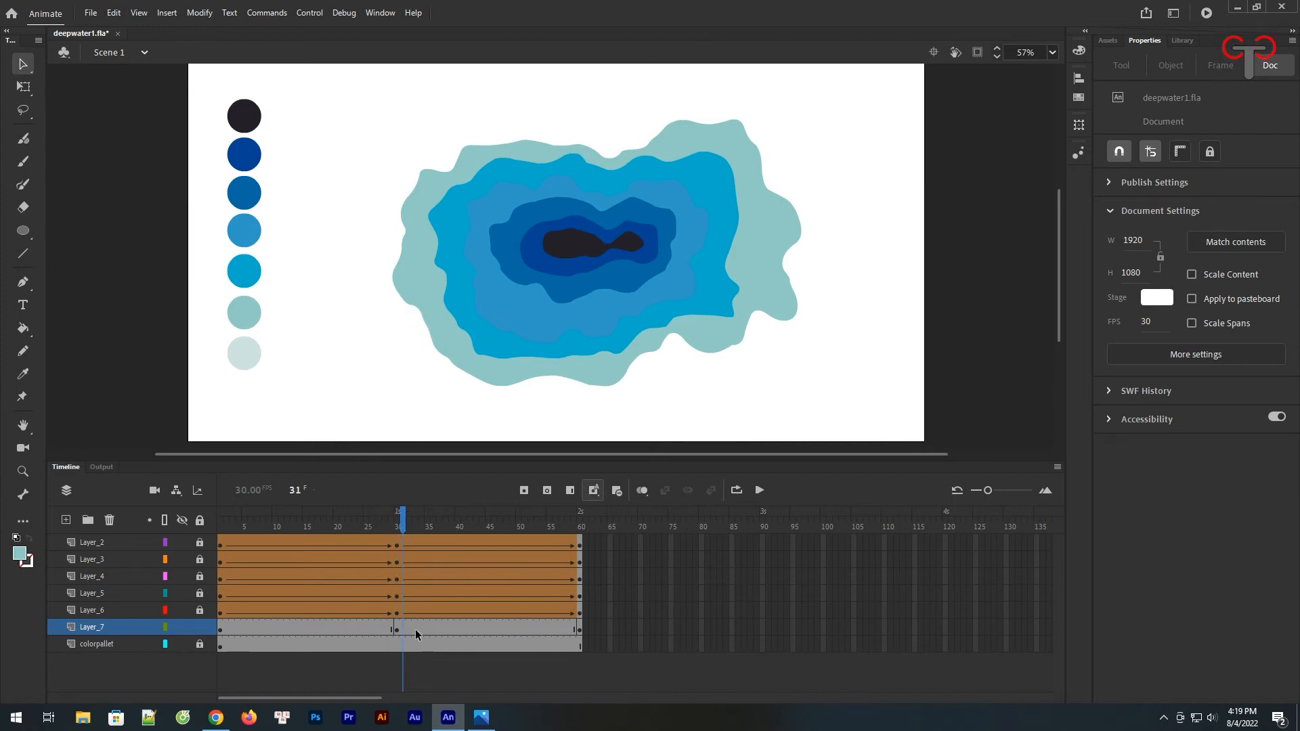
Create shape tweens across both keyframe spans of Layer_7 and scrub the timeline to preview the motion.
left_click_drag(416, 631, 305, 631)
right_click(336, 627)
left_click(398, 262)
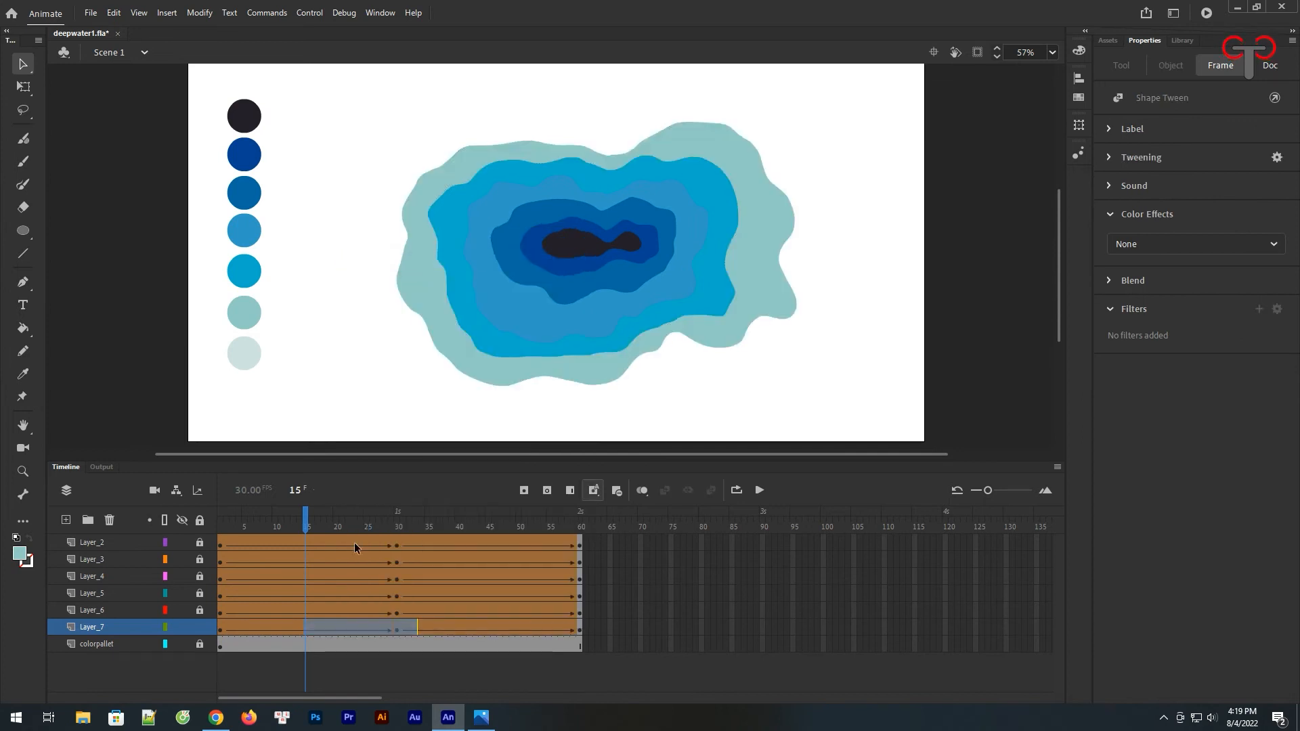
left_click_drag(305, 528, 531, 552)
Add a layer directly above colorpallet, starting at frame 1, and set the fill colour to the seventh swatch's palest tint.
left_click(119, 642)
left_click(65, 520)
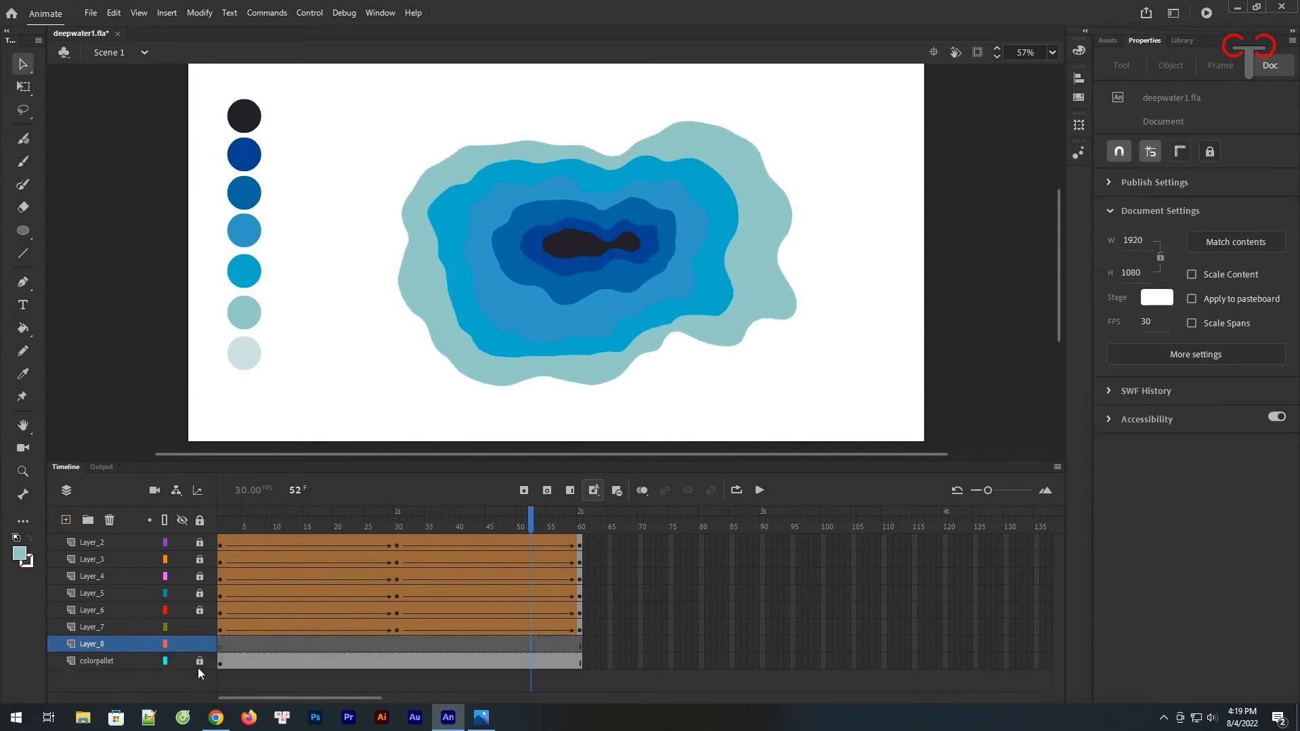
left_click(19, 554)
left_click(242, 352)
left_click(219, 649)
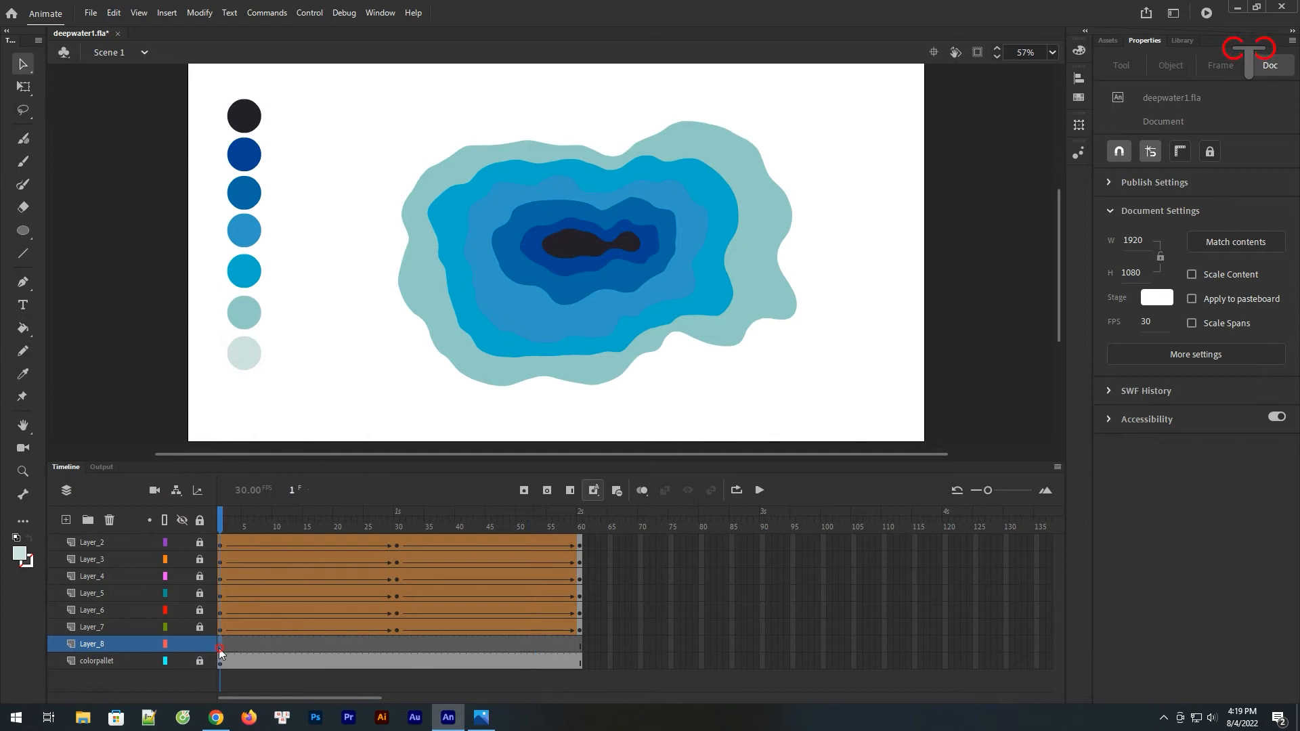
Draw a closed wavy Fluid Brush outline around the whole blob on Layer_8 and fill it with the same palest tint.
left_click(24, 139)
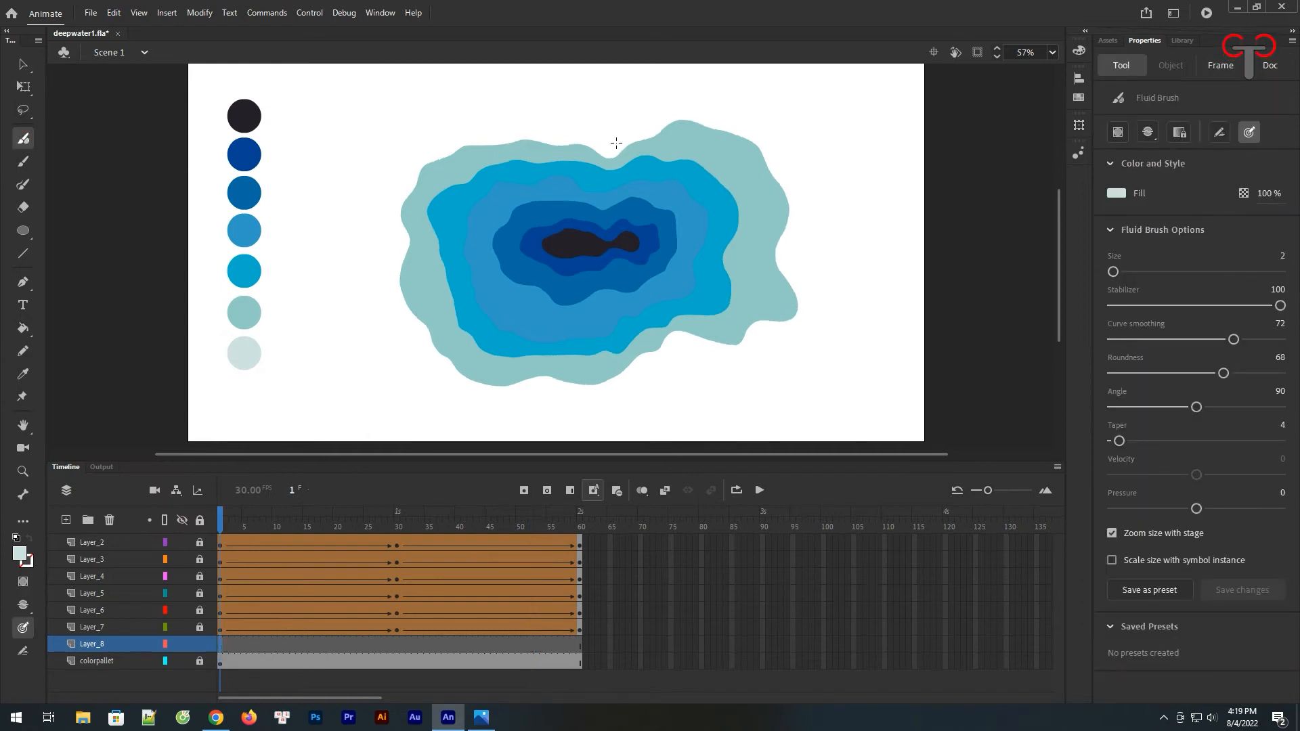
mouse_move(601, 139)
left_mouse_down()
mouse_move(466, 114)
mouse_move(435, 132)
left_mouse_up()
mouse_move(370, 309)
left_mouse_down()
mouse_move(423, 386)
mouse_move(542, 405)
mouse_move(772, 366)
mouse_move(830, 319)
mouse_move(822, 256)
left_mouse_up()
mouse_move(826, 163)
left_mouse_down()
mouse_move(798, 121)
mouse_move(734, 93)
mouse_move(668, 93)
mouse_move(609, 139)
mouse_move(586, 137)
left_mouse_up()
left_click(22, 328)
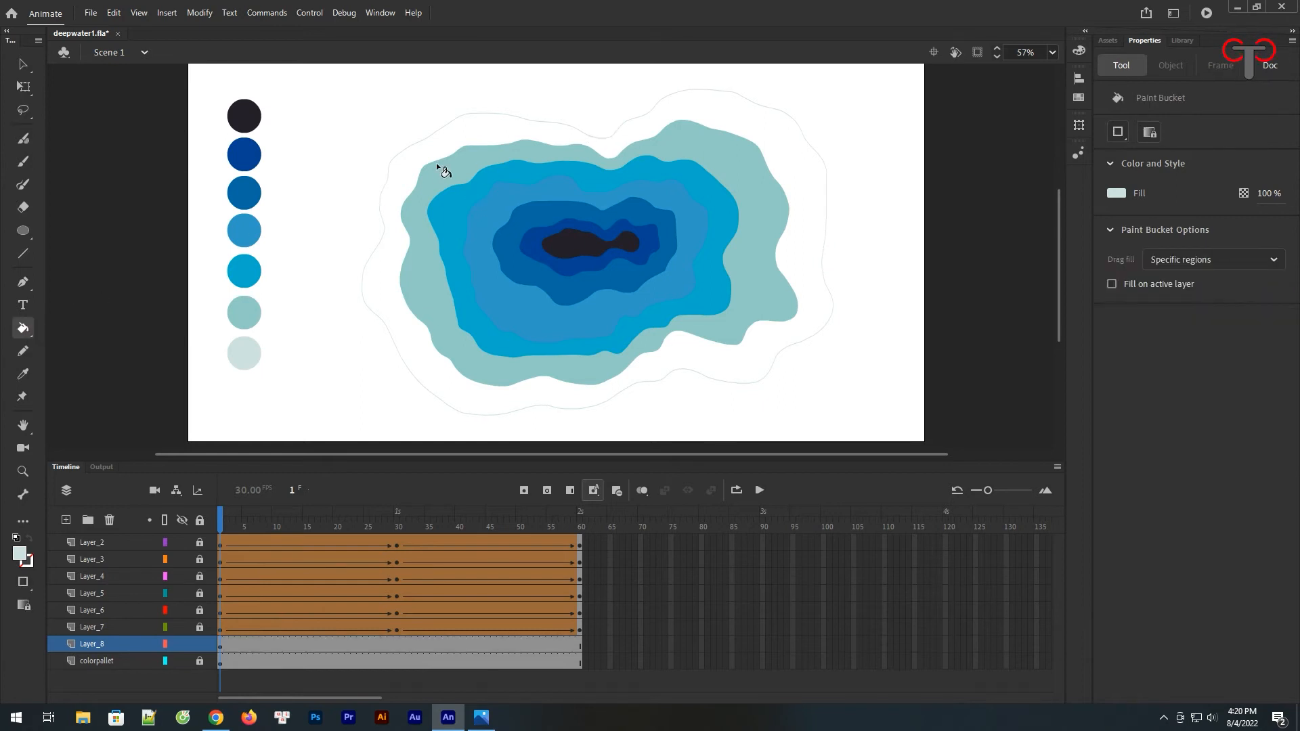
left_click(406, 166)
Insert keyframes at frames 30 and 60 on Layer_8.
left_click(395, 645)
left_click(524, 490)
left_click(577, 648)
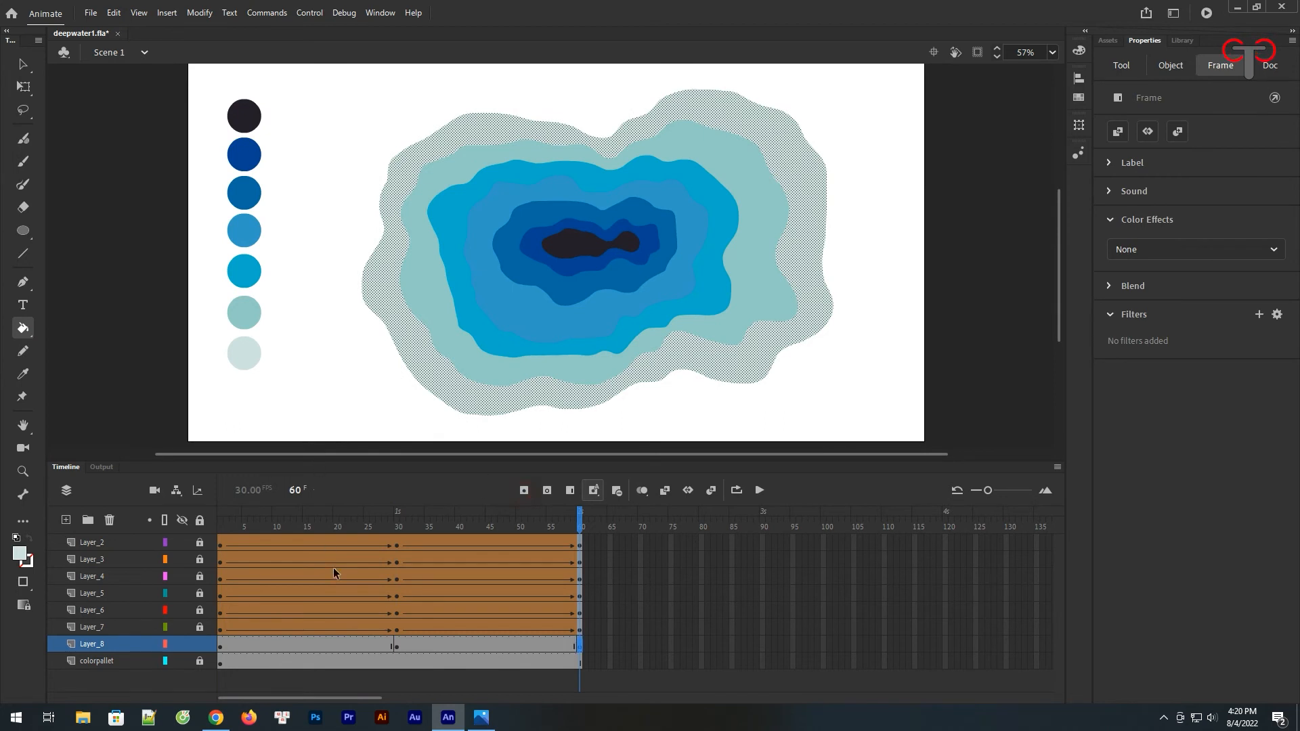
At frame 30 of Layer_8, reshape the palest blob's right and bottom edges into stronger waves.
left_click(397, 646)
left_click(1179, 68)
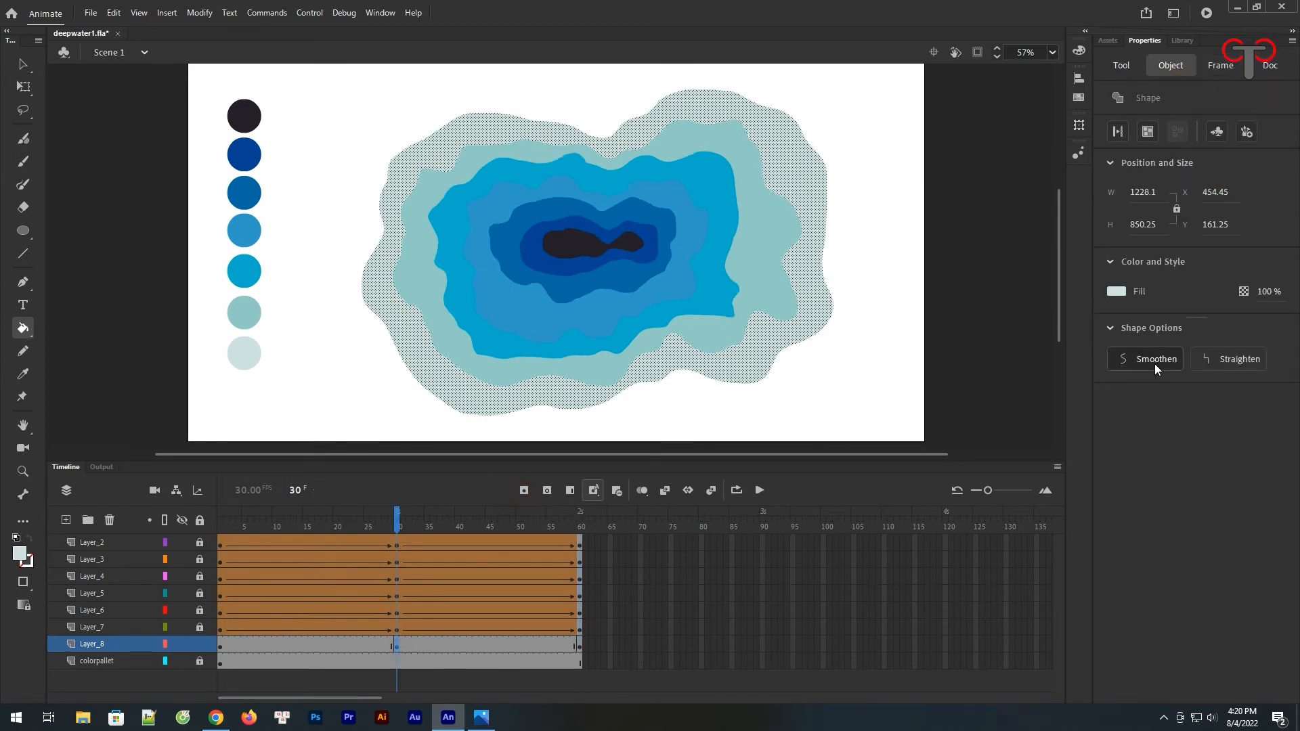
left_click(23, 64)
left_click(362, 266)
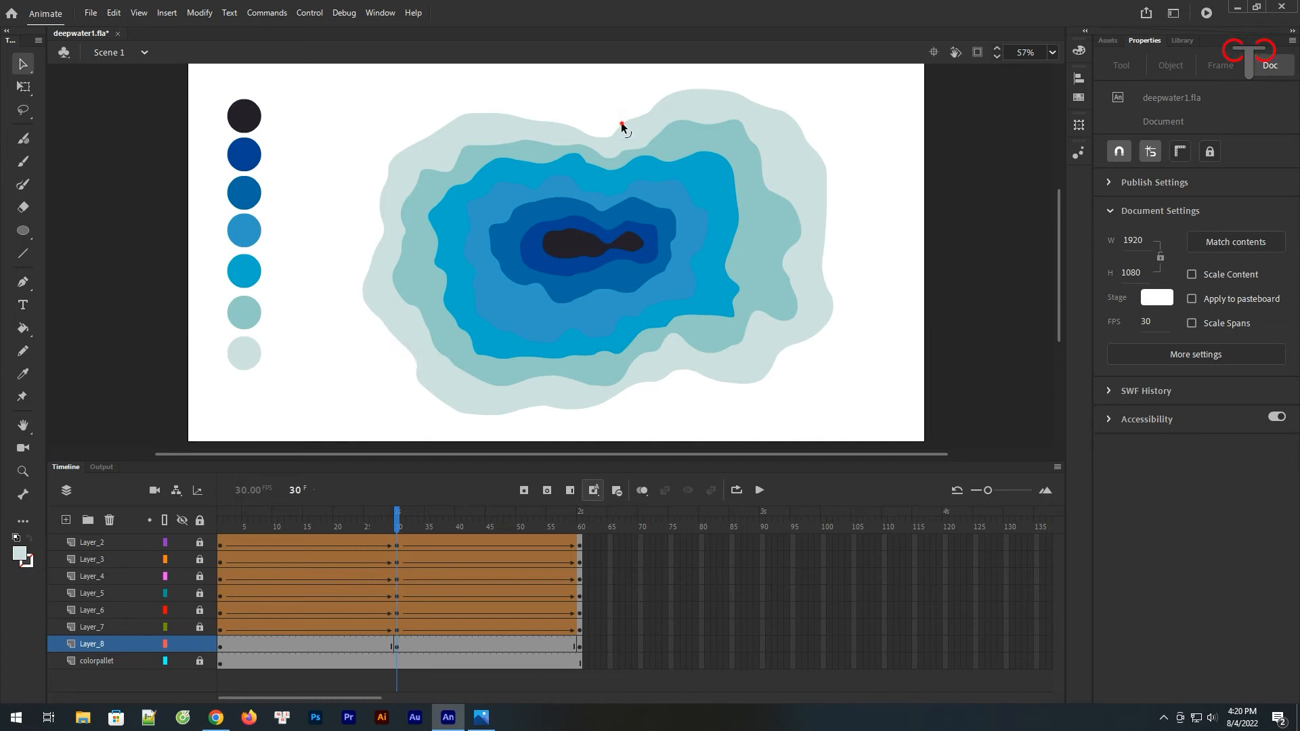
left_click(667, 373)
left_click_drag(763, 371, 775, 375)
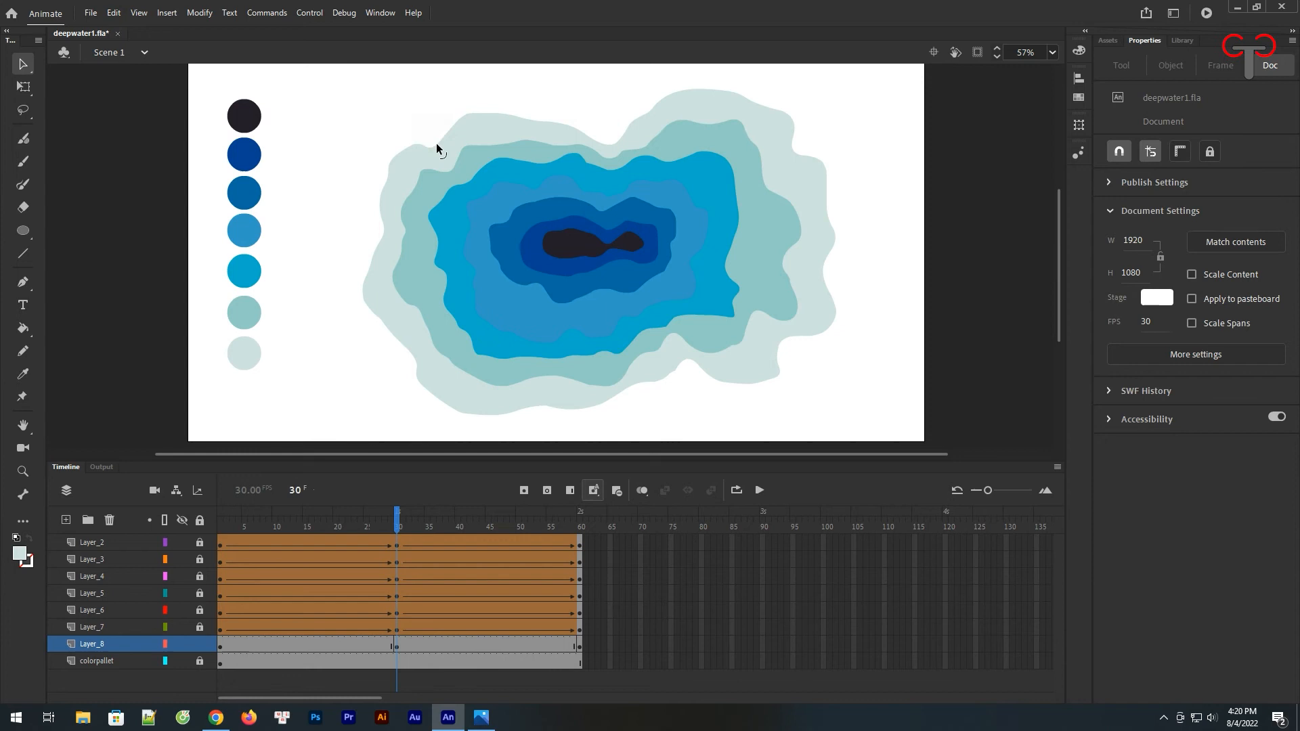
mouse_move(406, 509)
left_mouse_down()
mouse_move(353, 533)
mouse_move(417, 539)
mouse_move(402, 531)
left_mouse_up()
left_click(362, 281)
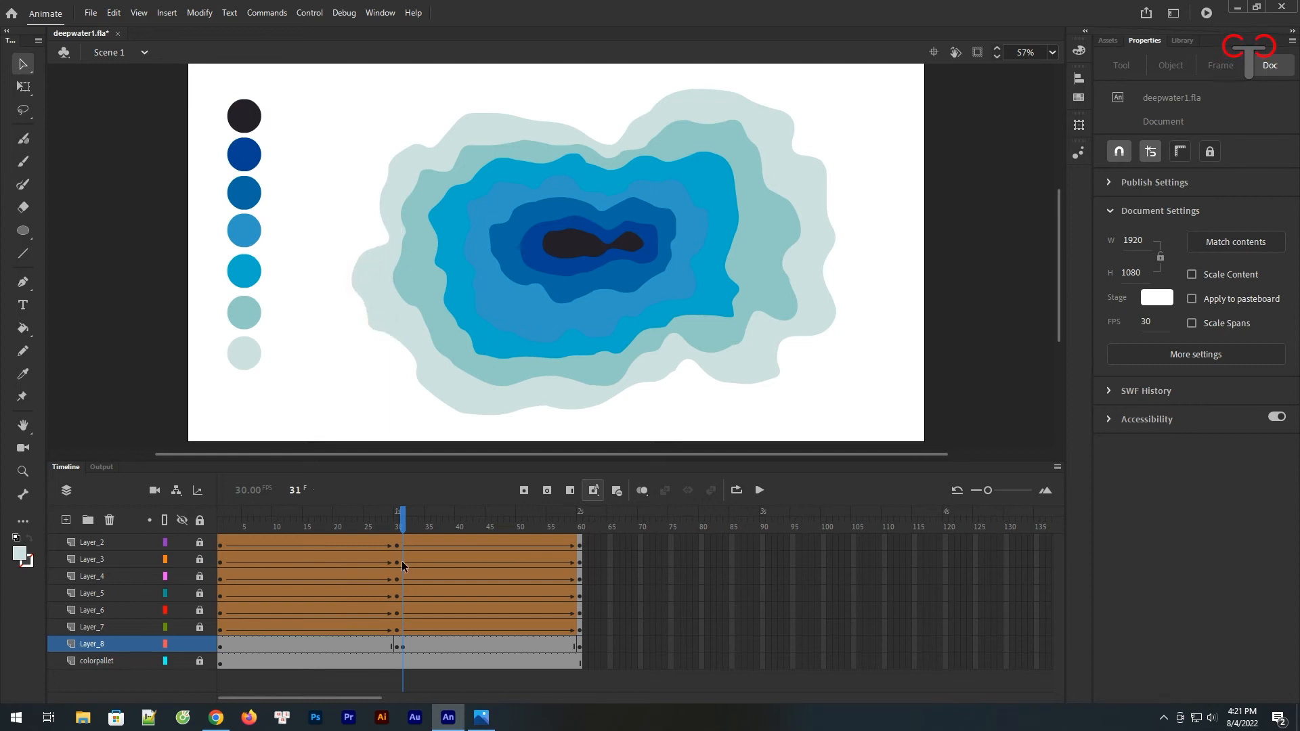
key("ctrl+z")
key("ctrl+z")
key("ctrl+z")
key("ctrl+z")
left_click(344, 327)
left_click_drag(379, 236, 386, 241)
left_click_drag(374, 311, 357, 294)
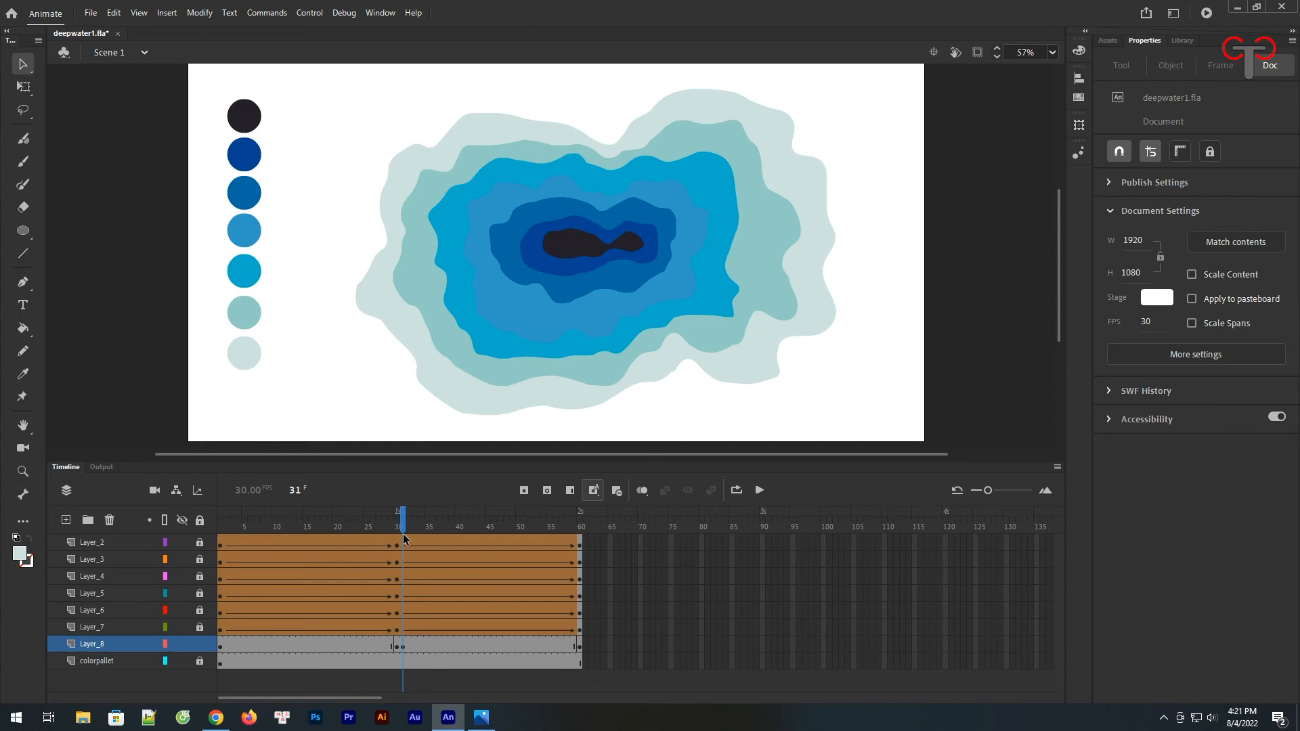
Bulge the palest blob's left edge slightly outward at frame 30 of Layer_8.
left_click(396, 645)
left_click(351, 309)
mouse_move(398, 516)
left_mouse_down()
mouse_move(428, 533)
mouse_move(347, 542)
mouse_move(411, 535)
left_mouse_up()
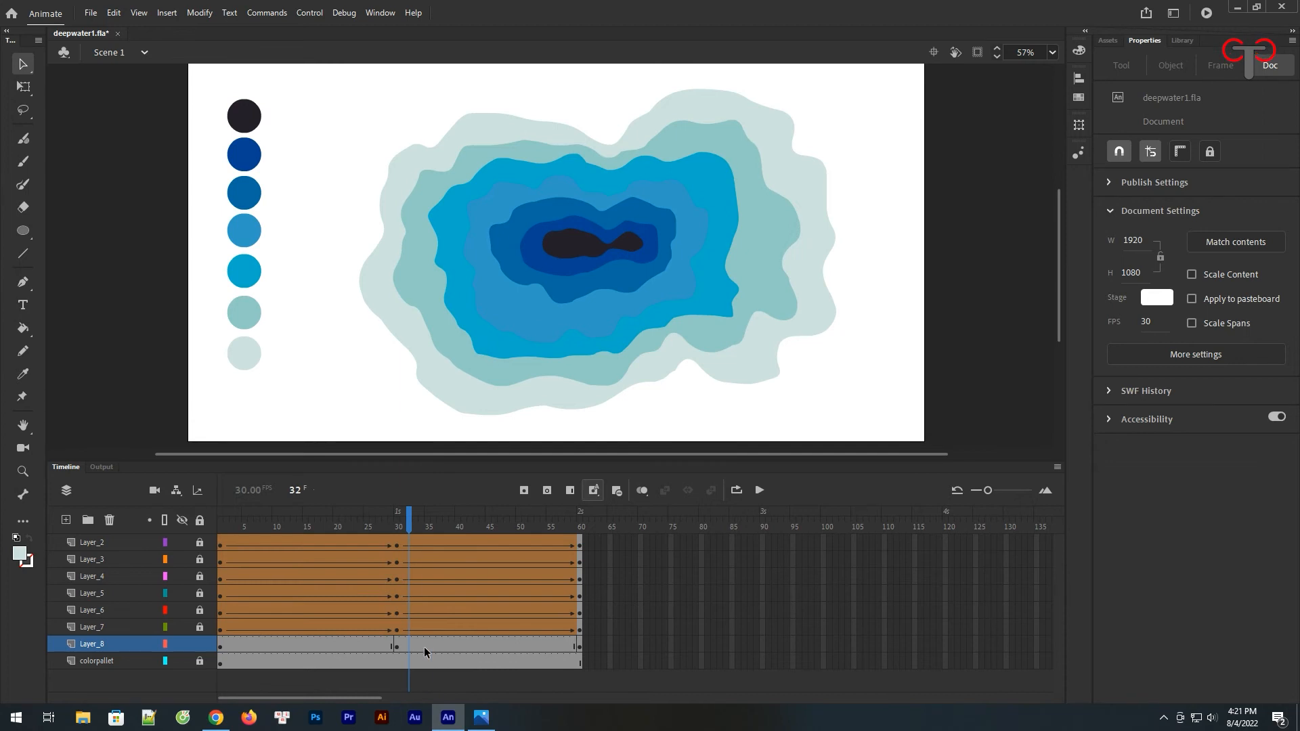
Create shape tweens across both keyframe spans of Layer_8.
left_click_drag(424, 647, 342, 643)
right_click(341, 643)
left_click(412, 276)
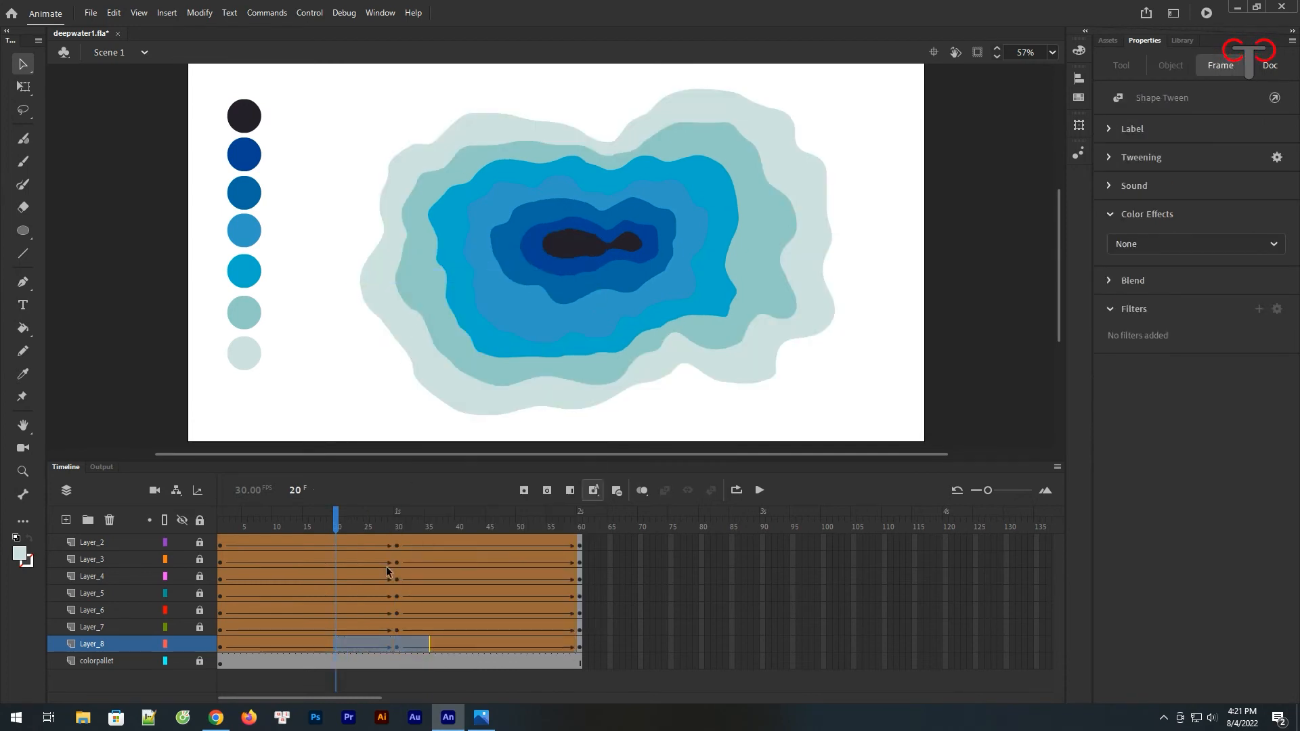
Add a Drop Shadow filter to Layer_8, make it an inner shadow, and set its X and Y blur to 10.
left_click_drag(335, 525, 330, 572)
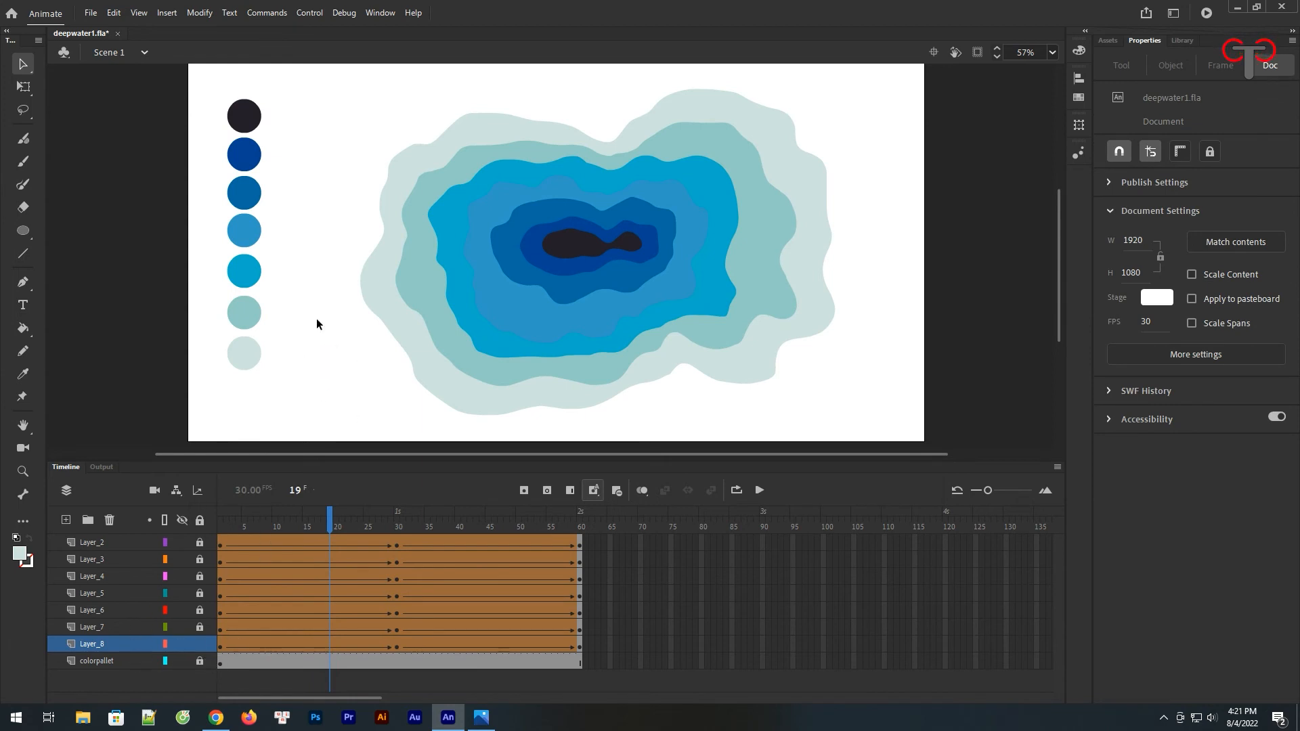
left_click(111, 644)
left_click(1259, 314)
left_click(1202, 334)
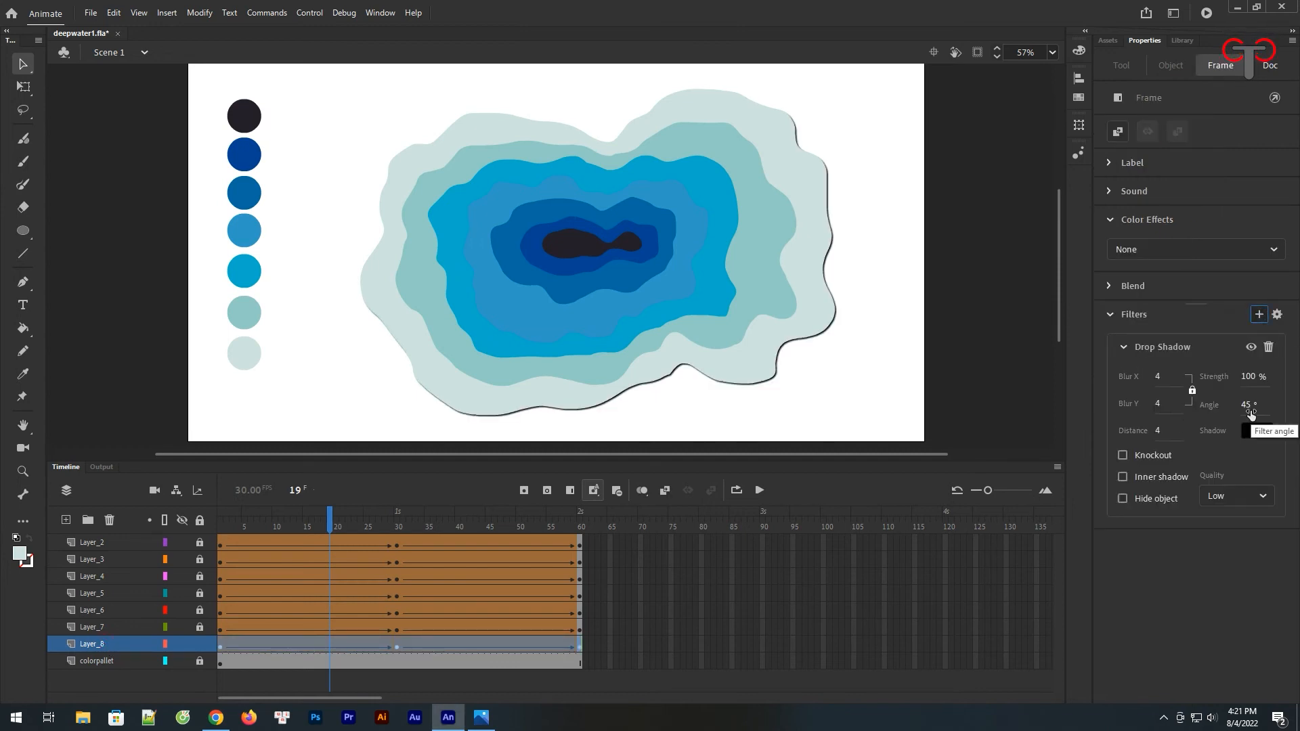
left_click(1138, 482)
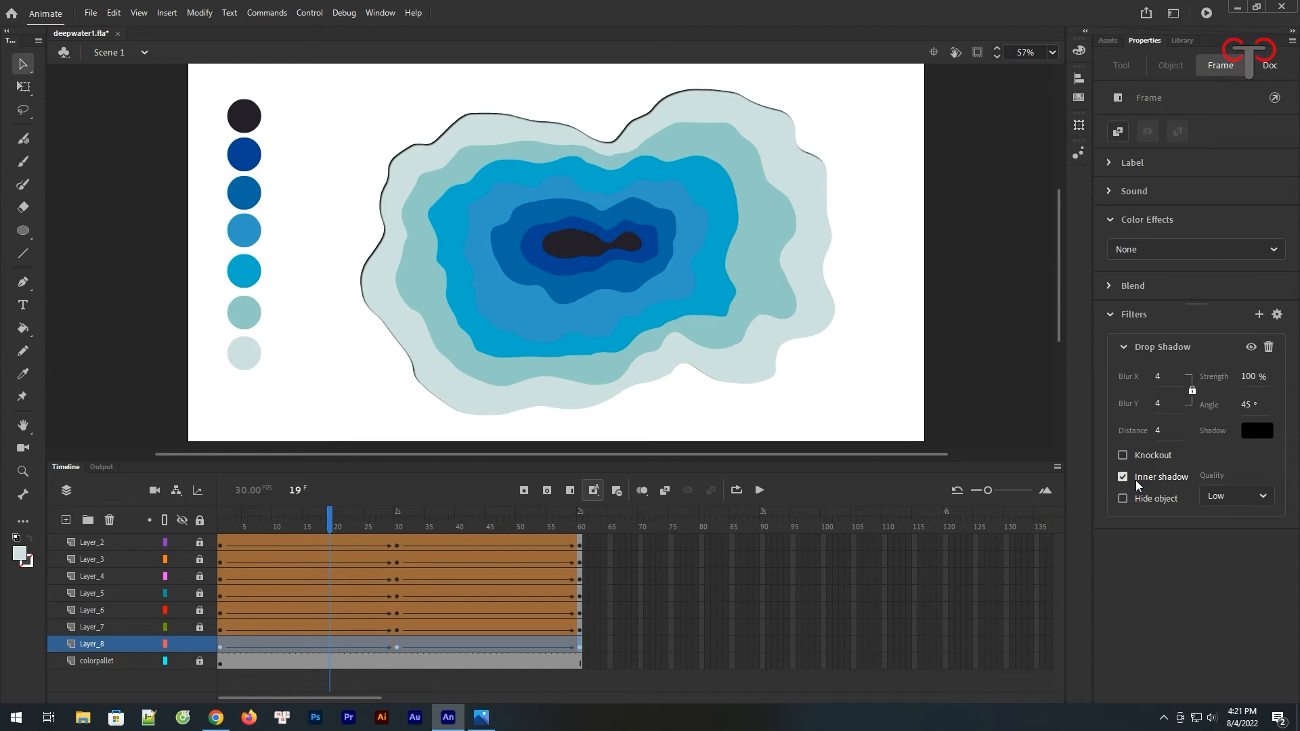
left_click(1159, 403)
type("10")
Set the Layer_8 inner shadow's distance to 5 and its strength to 50%.
left_click(1159, 432)
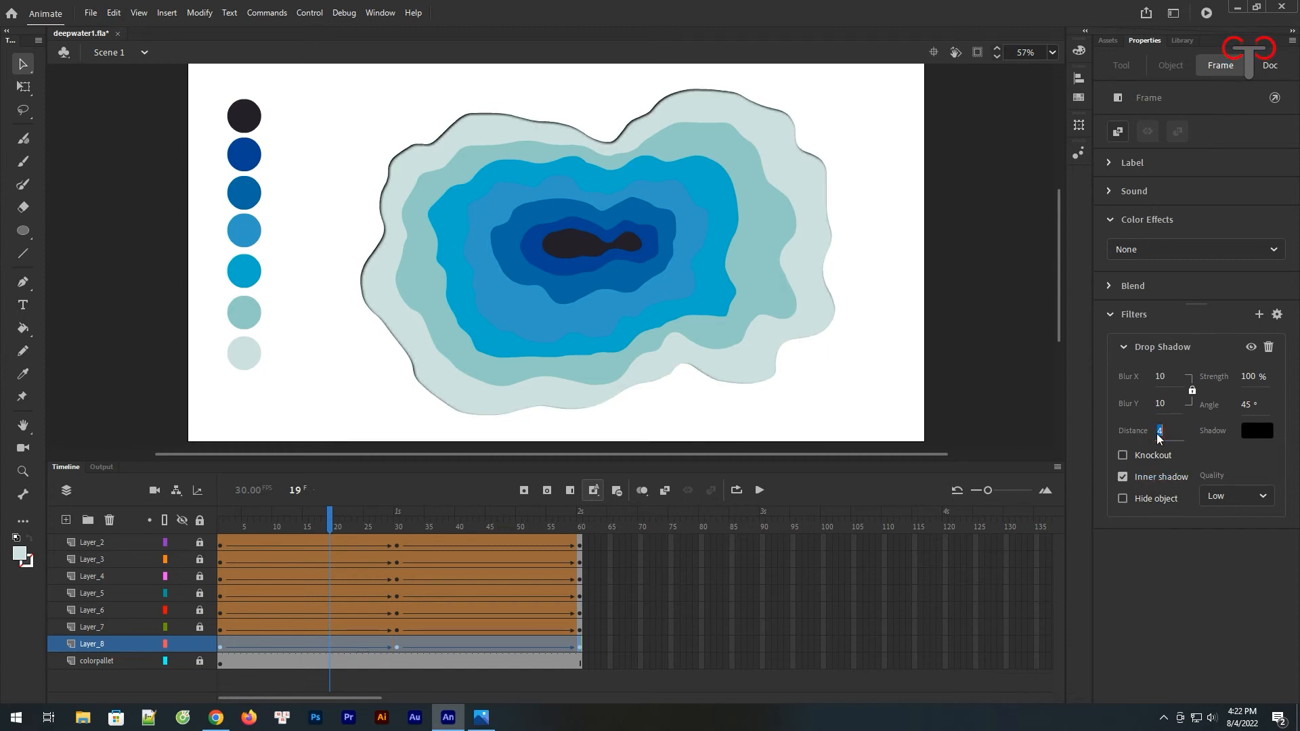
type("10")
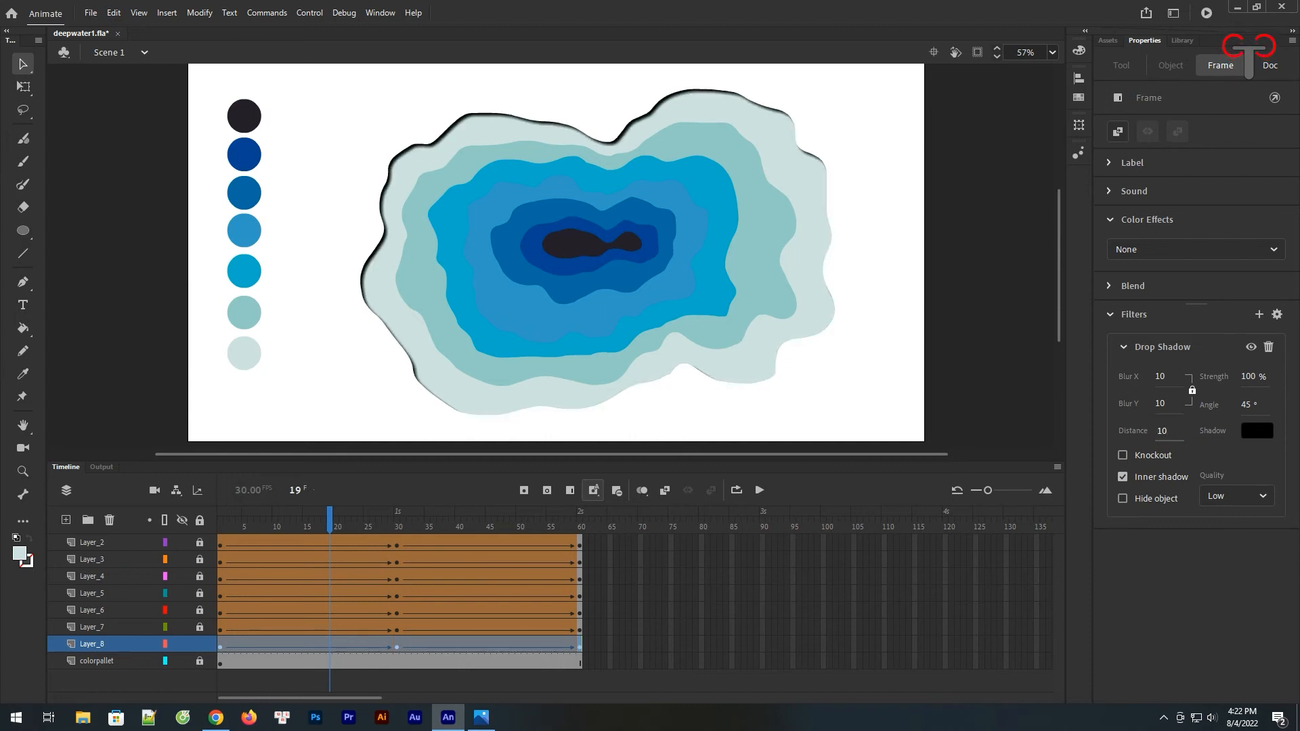
left_click_drag(1163, 431, 1155, 432)
type("5")
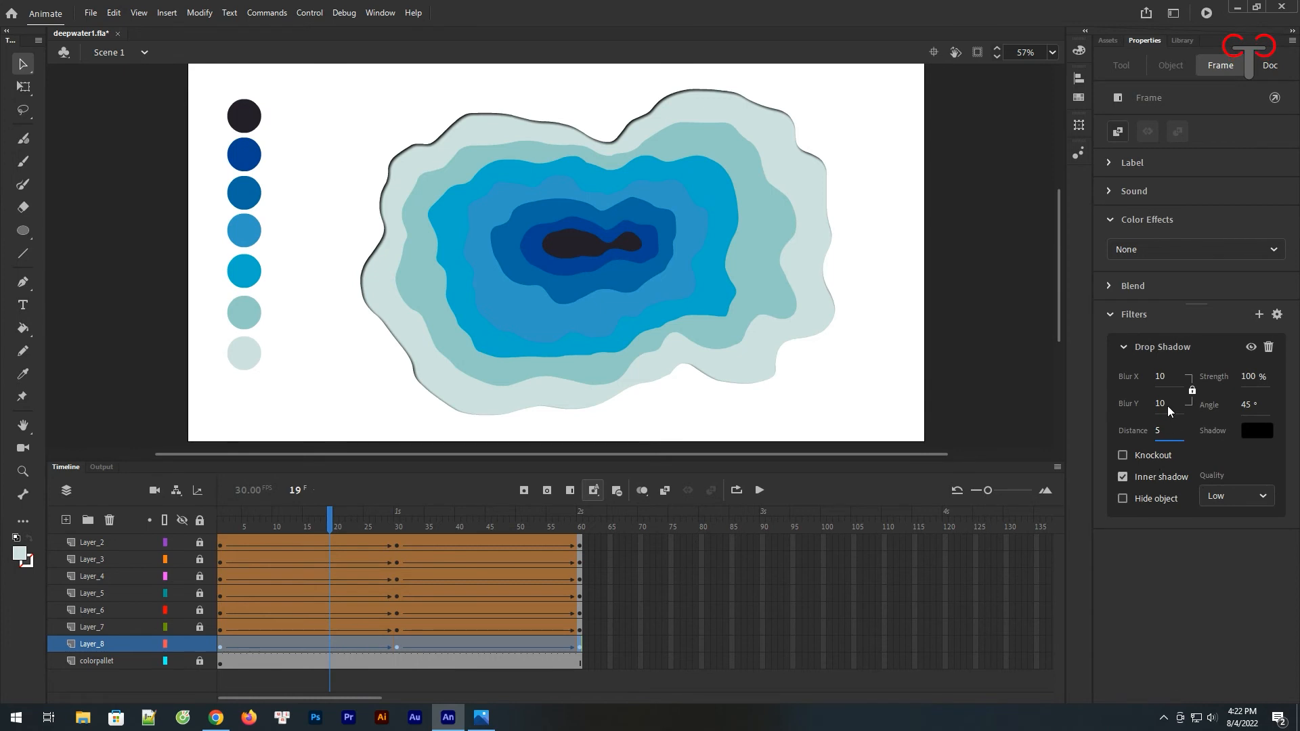
left_click_drag(1251, 383, 1218, 377)
left_click(1249, 376)
type("50")
key("Return")
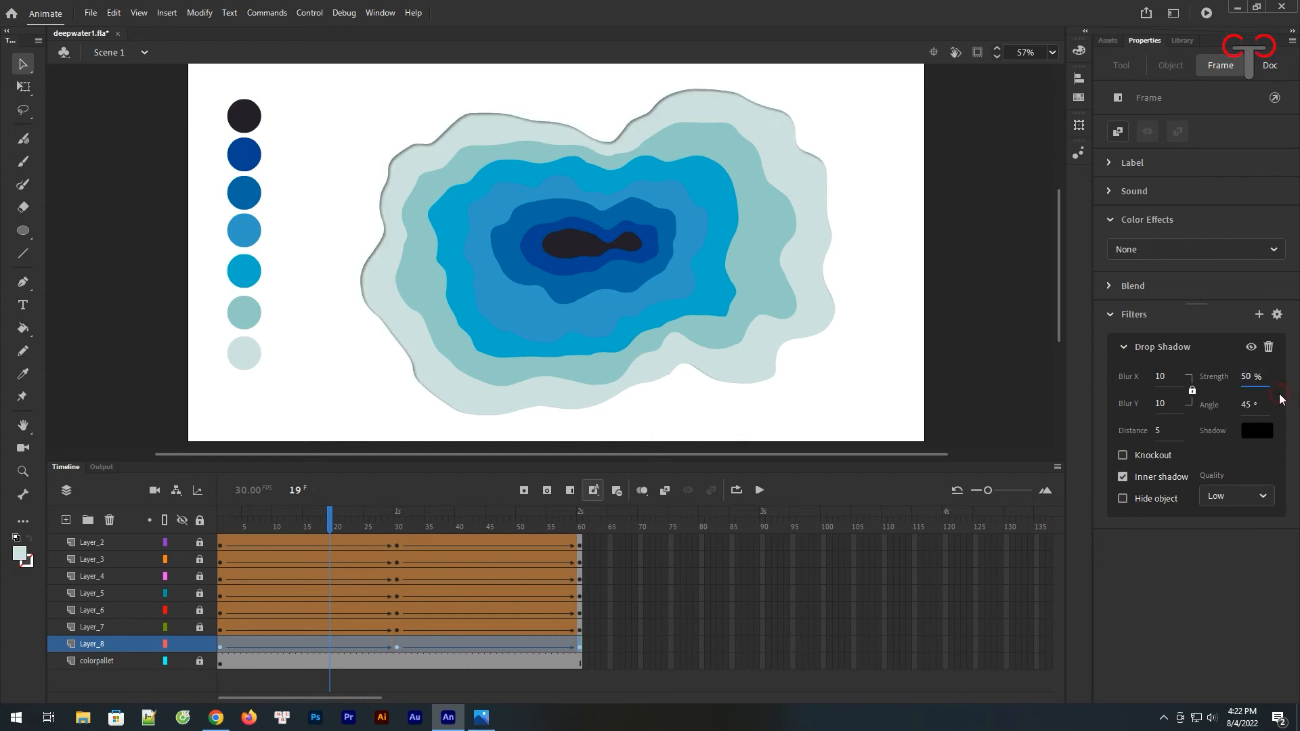
Add a Drop Shadow filter to Layer_7 as an inner shadow with 50% strength and X and Y blur of 10.
left_click(102, 627)
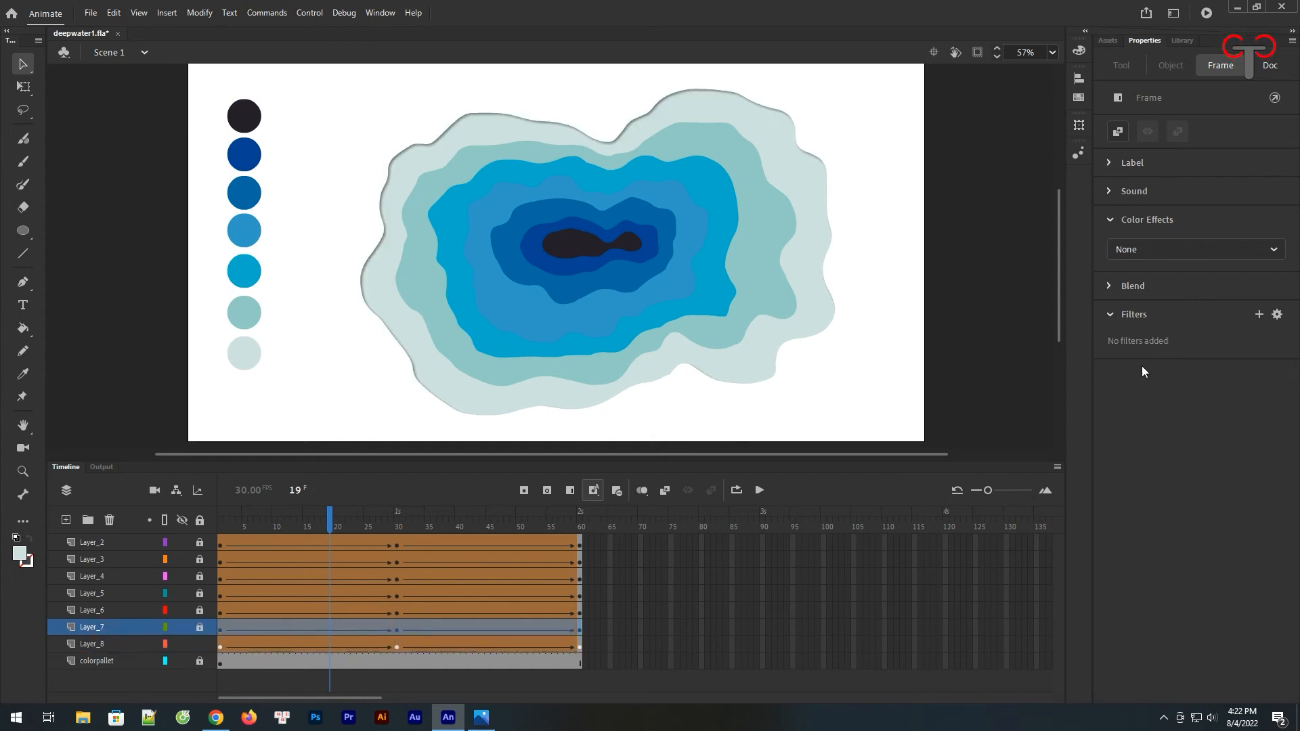
left_click(1259, 314)
left_click(1215, 333)
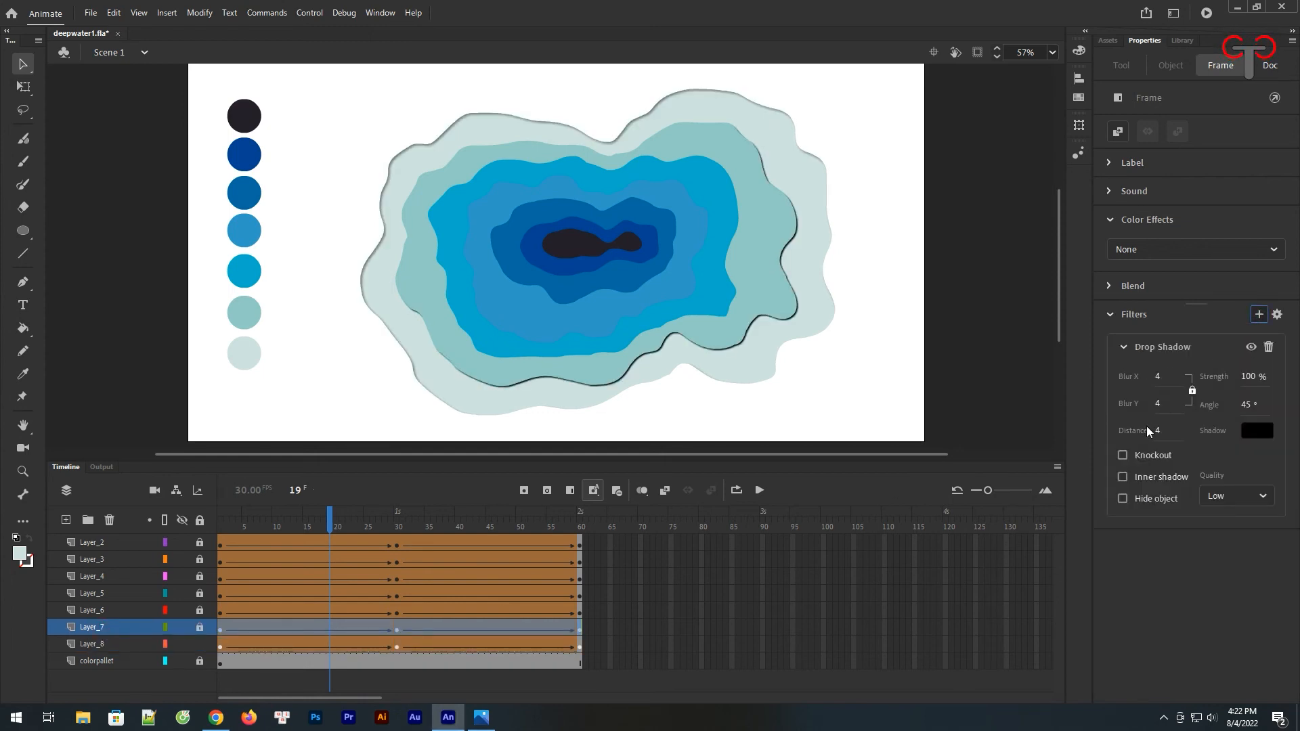
left_click(1254, 376)
type("50")
left_click(1123, 476)
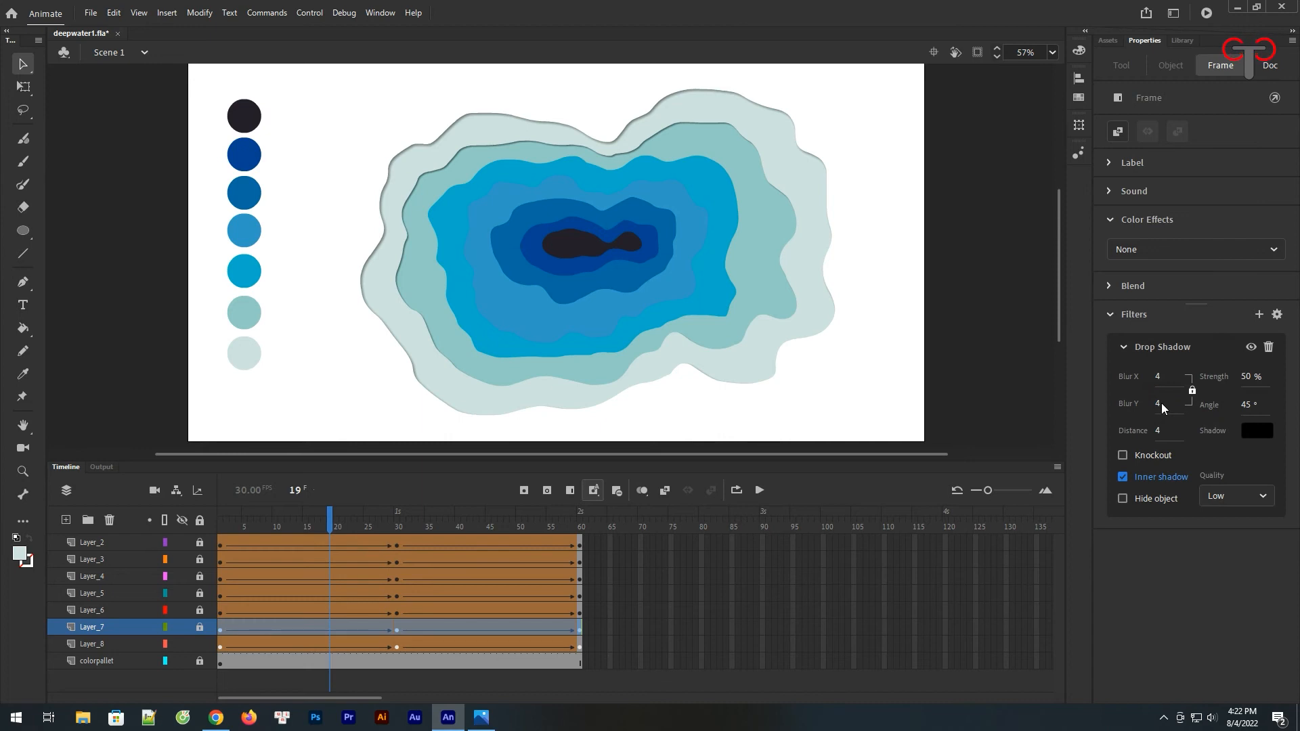
left_click(1161, 404)
type("10")
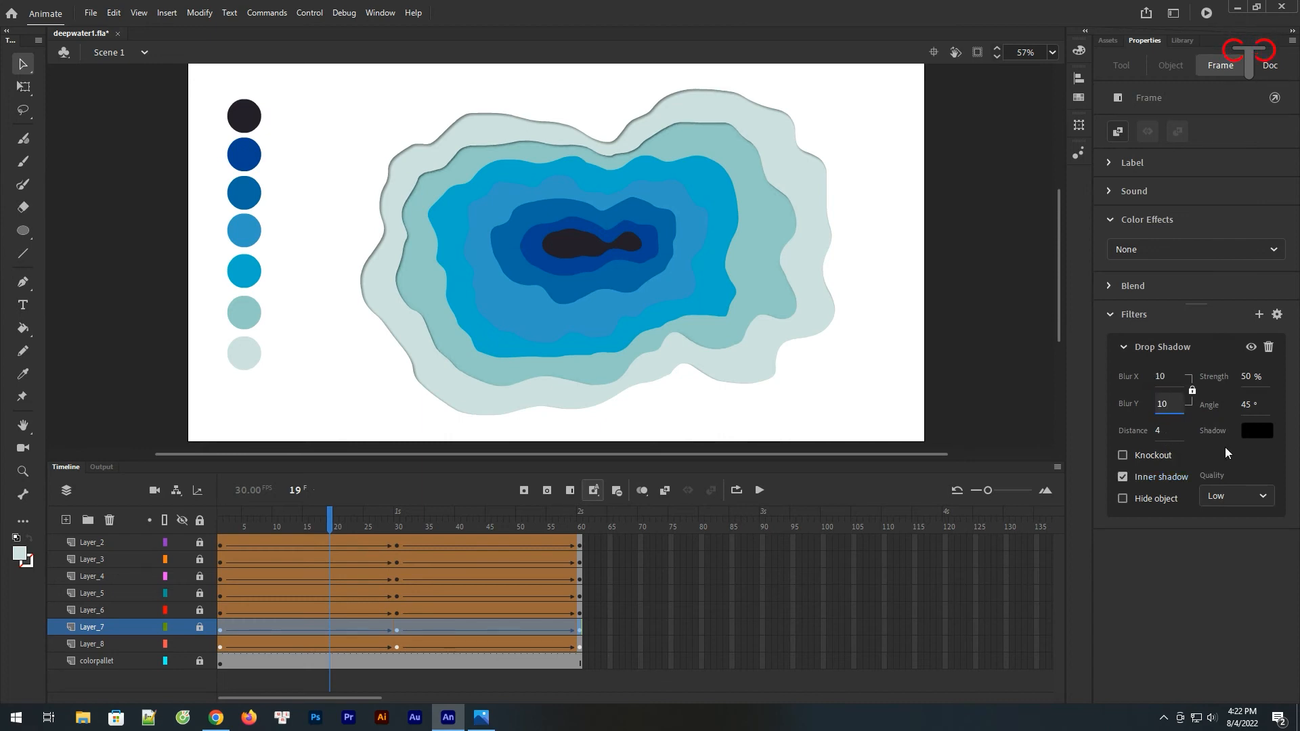
key("Return")
Add a Drop Shadow filter to Layer_6 as an inner shadow with 50% strength, blur 10 and distance 5.
left_click(115, 612)
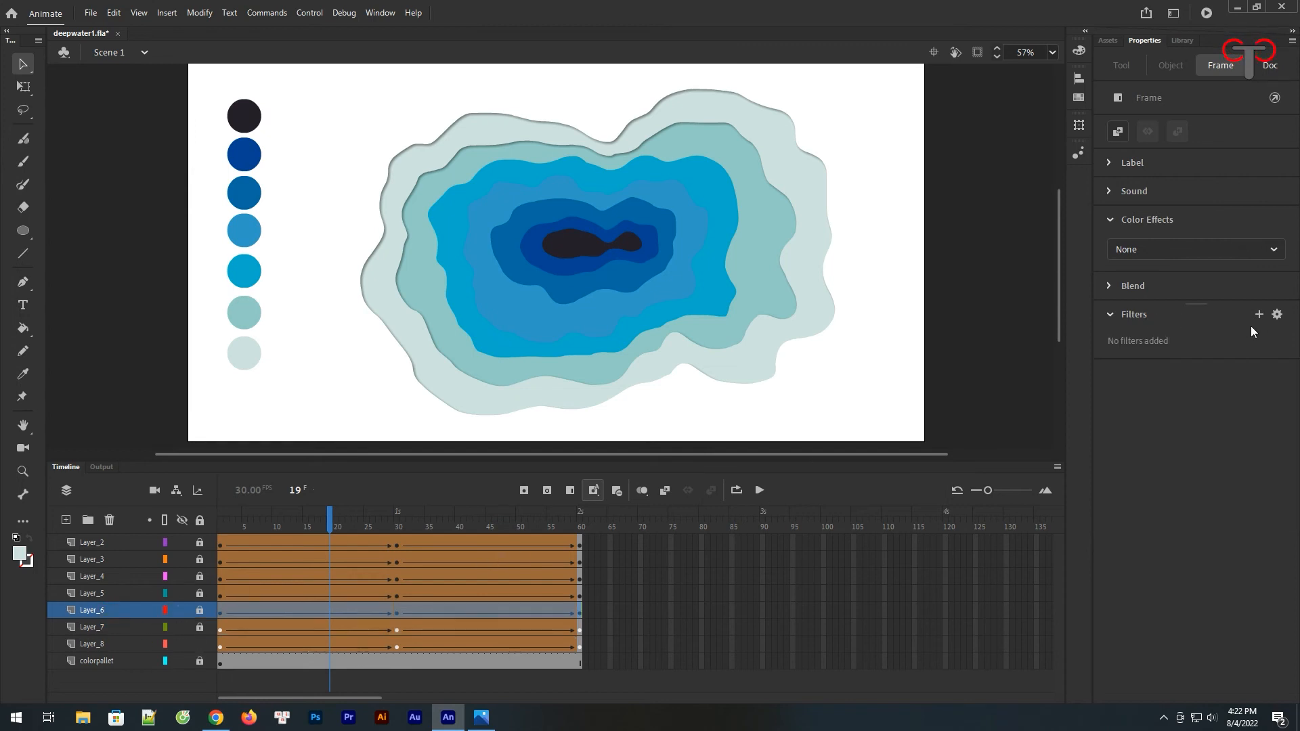
left_click(116, 627)
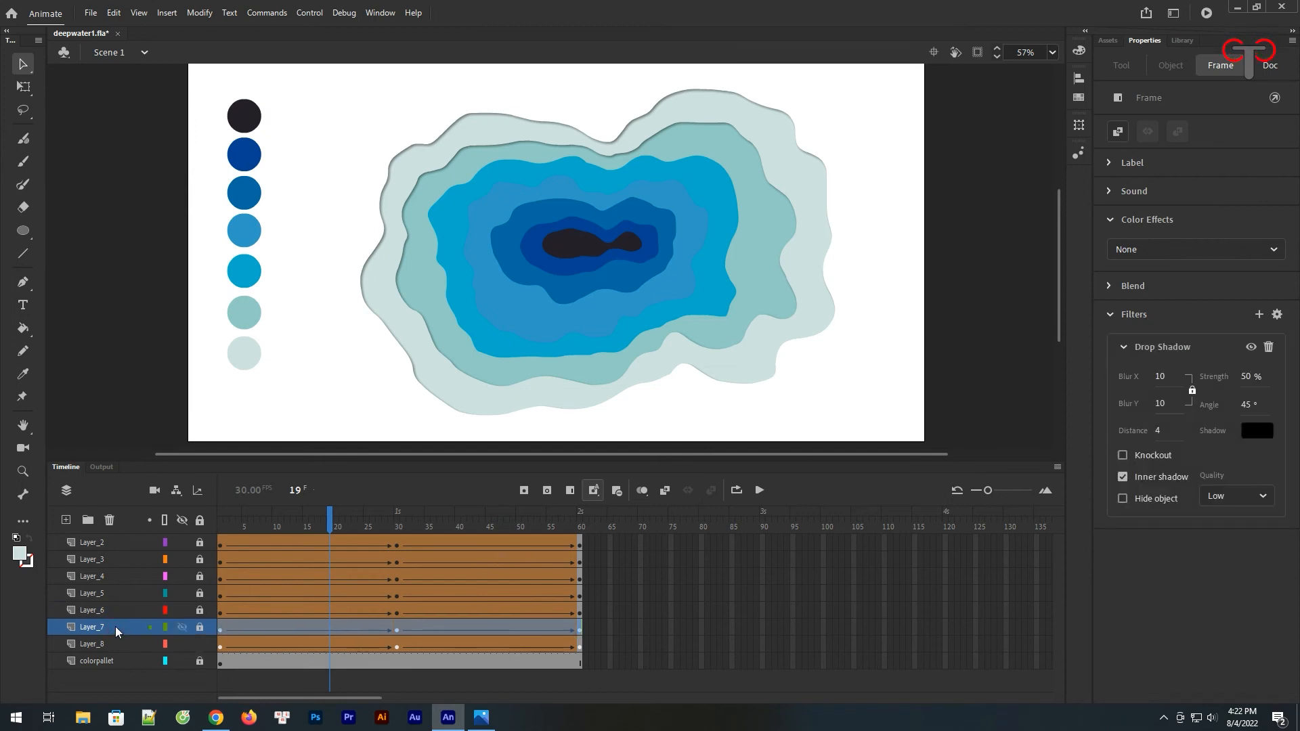
left_click(111, 610)
left_click(1258, 315)
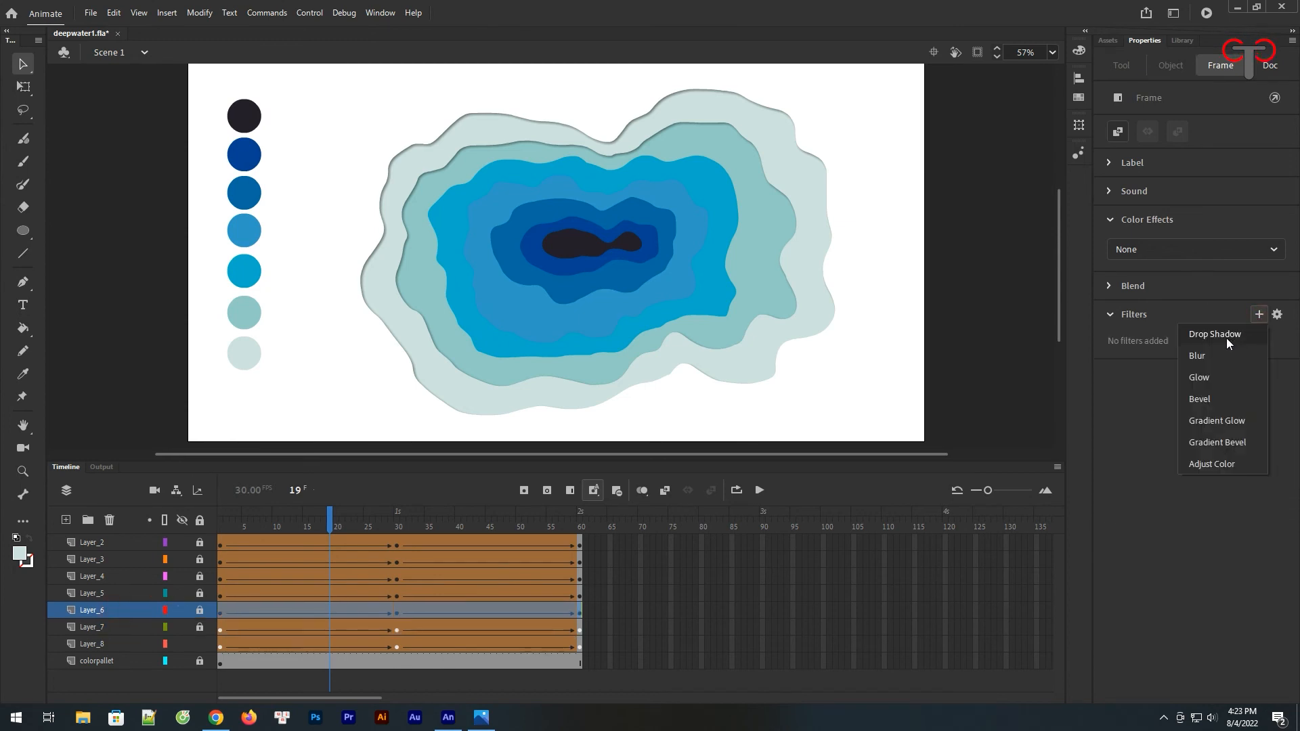
left_click(1215, 335)
left_click(1143, 483)
left_click(1250, 377)
type("50")
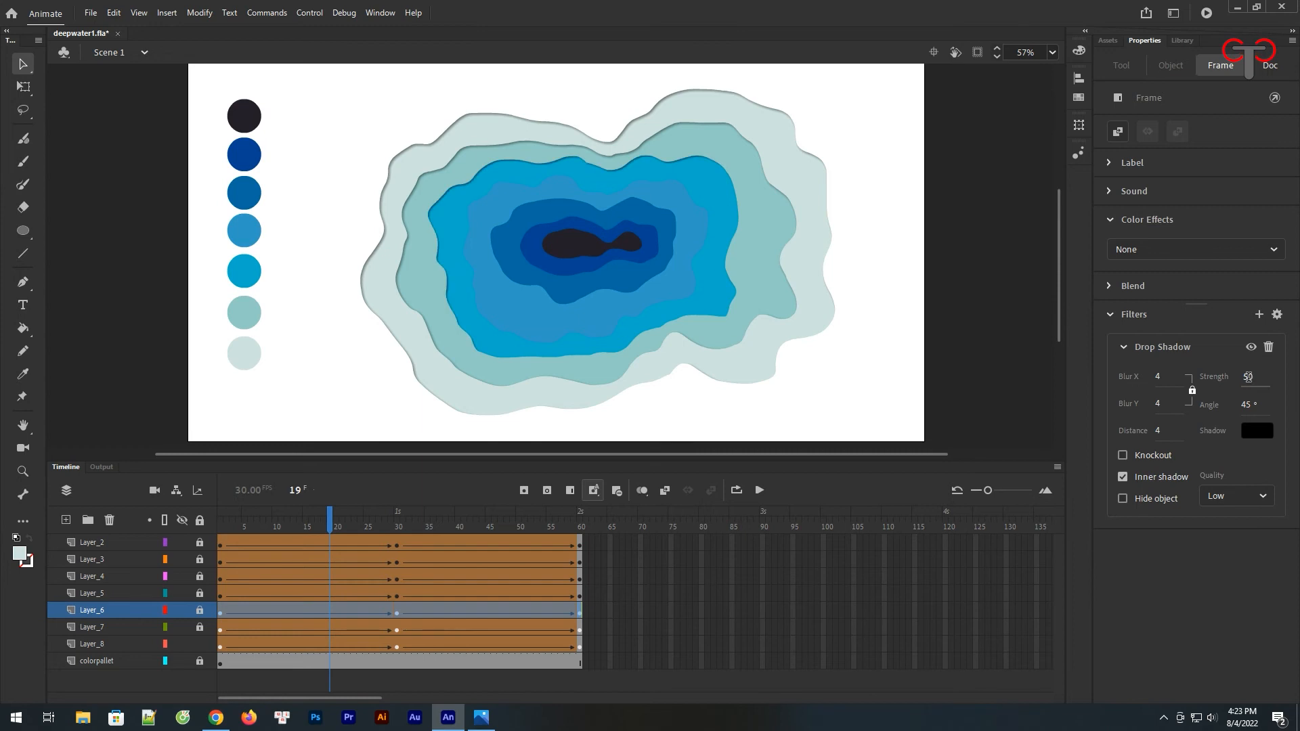
left_click(1159, 403)
type("10")
left_click(1159, 431)
type("5")
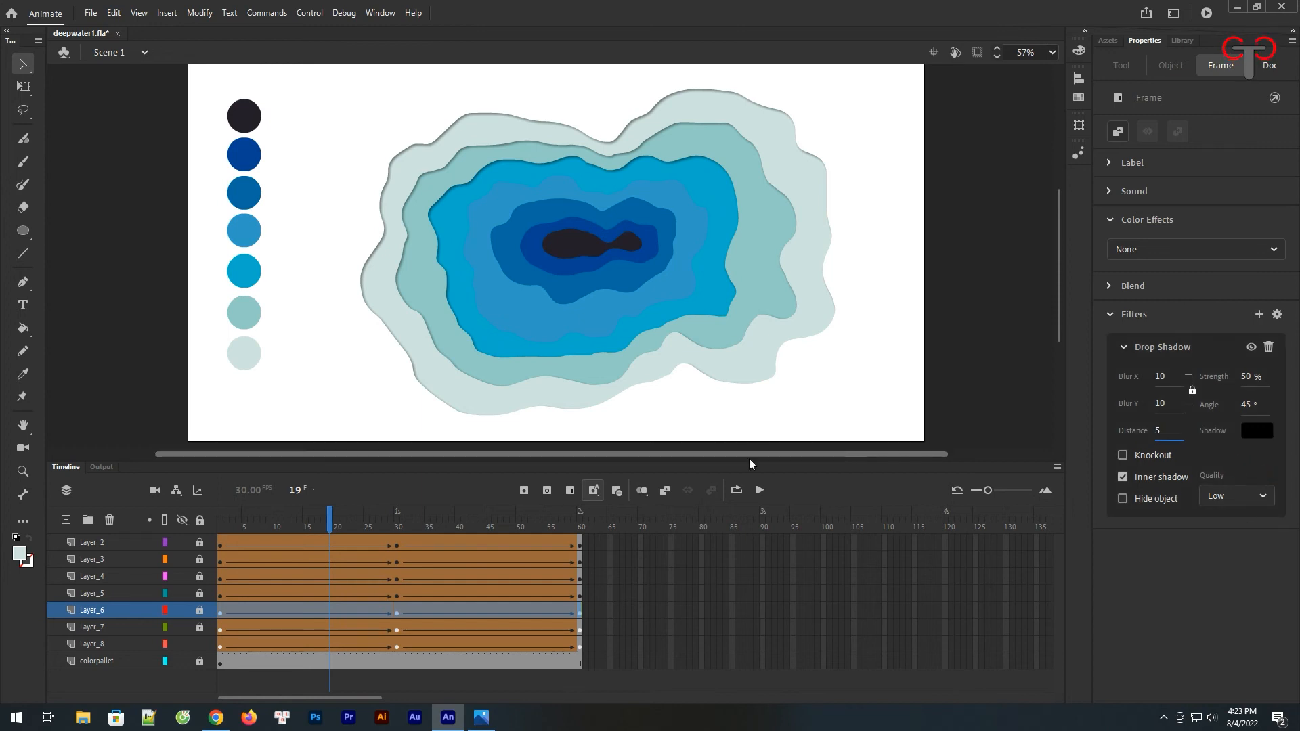
Add a Drop Shadow filter to Layer_5 as an inner shadow with 50% strength, blur 10 and distance 5.
left_click(128, 593)
left_click(1258, 315)
left_click(1215, 336)
left_click(1249, 376)
type("50")
left_click(1159, 404)
type("10")
key("Return")
left_click(1155, 432)
type("5")
left_click(1174, 477)
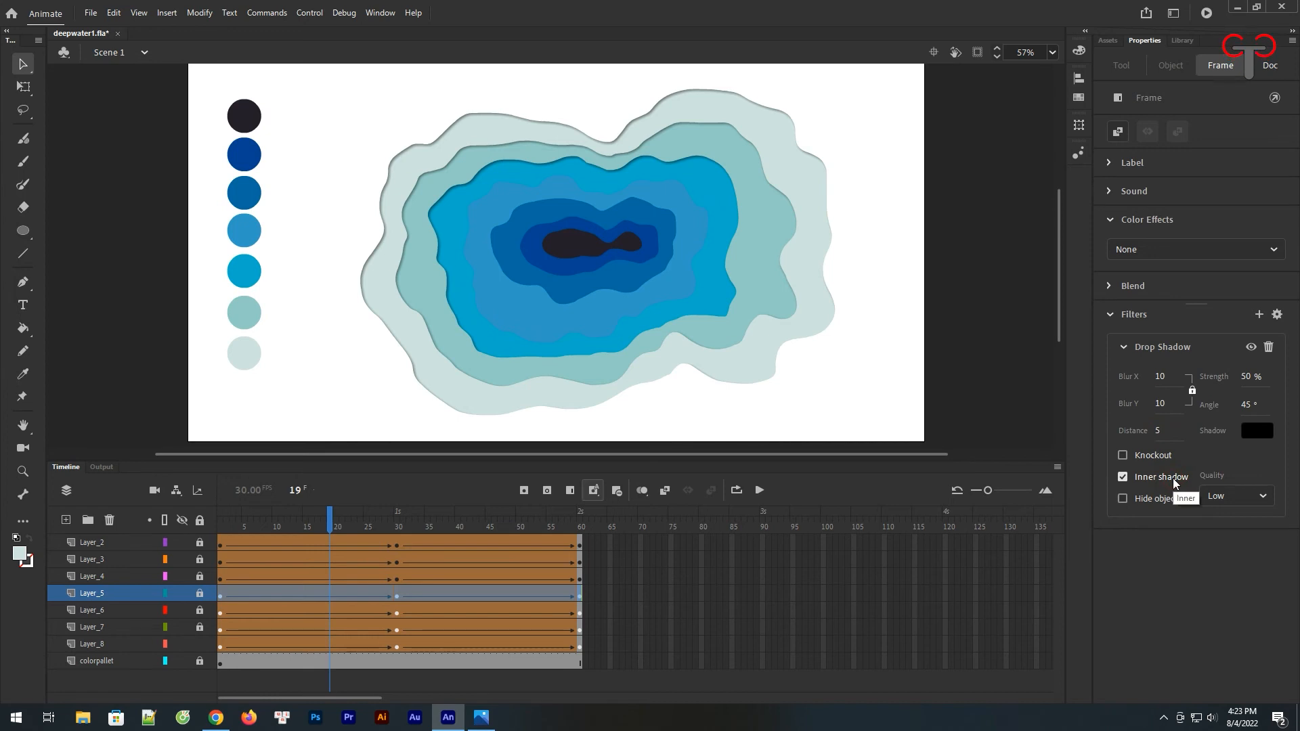
Add a Drop Shadow filter to Layer_4 as an inner shadow with 50% strength, blur 10 and distance 5.
left_click(118, 581)
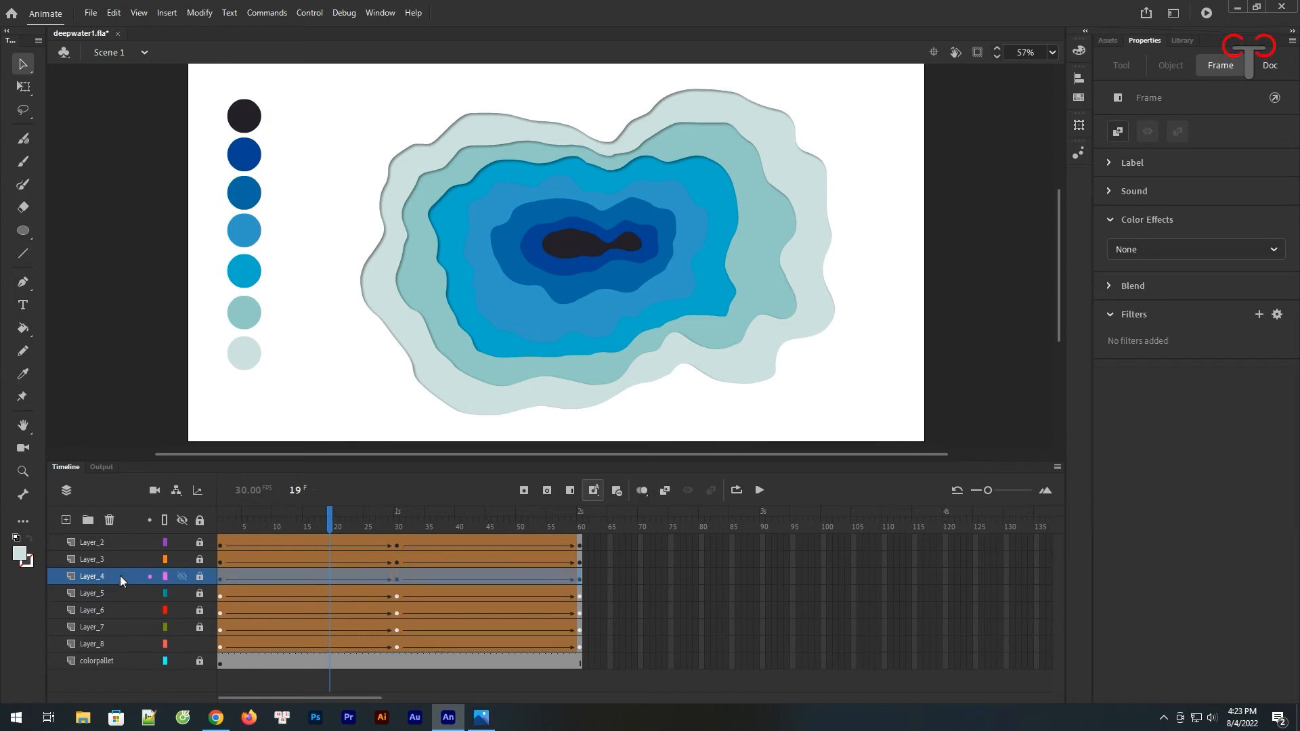
left_click(1258, 314)
left_click(1215, 334)
left_click(1138, 477)
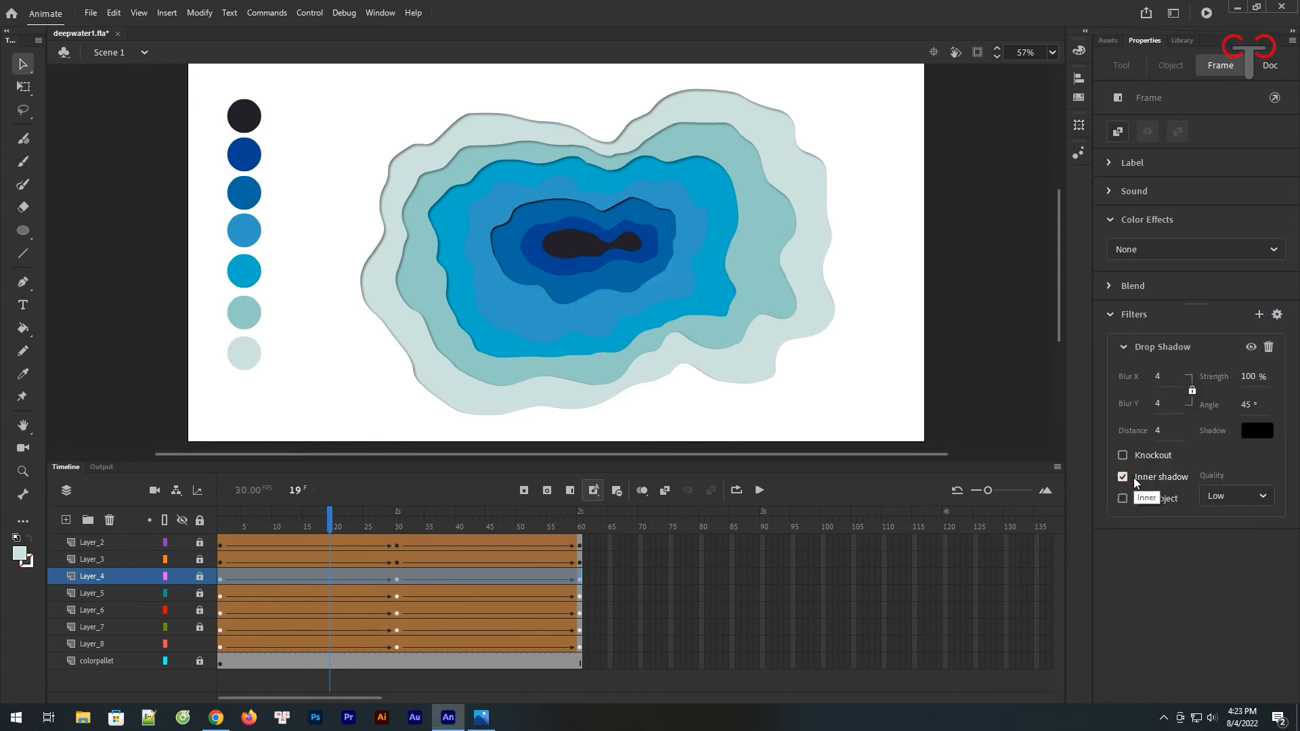
left_click(1251, 377)
type("50")
key("Return")
left_click(1158, 405)
type("10")
key("Return")
left_click(1158, 431)
left_click(1238, 448)
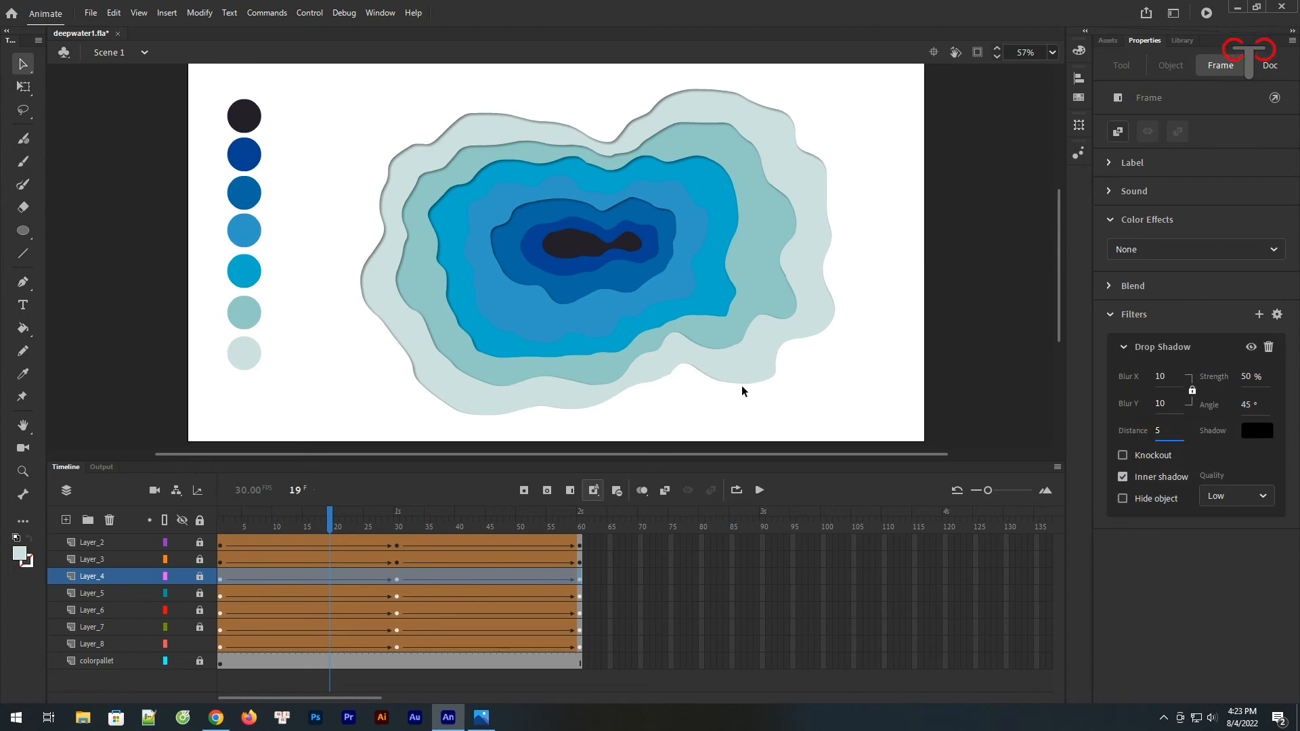
Add a Drop Shadow filter to Layer_3 as an inner shadow with blur 10, distance 5 and 50% strength.
left_click(105, 562)
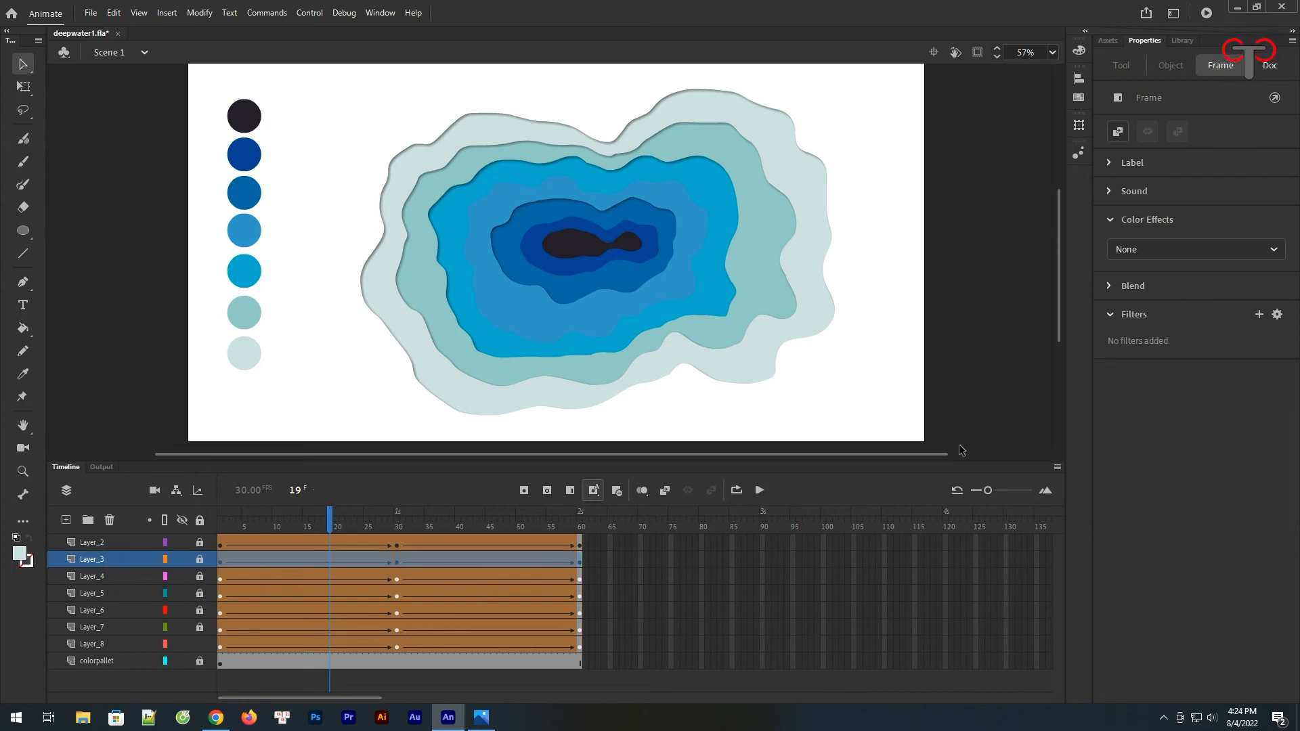
left_click(1258, 314)
left_click(1246, 337)
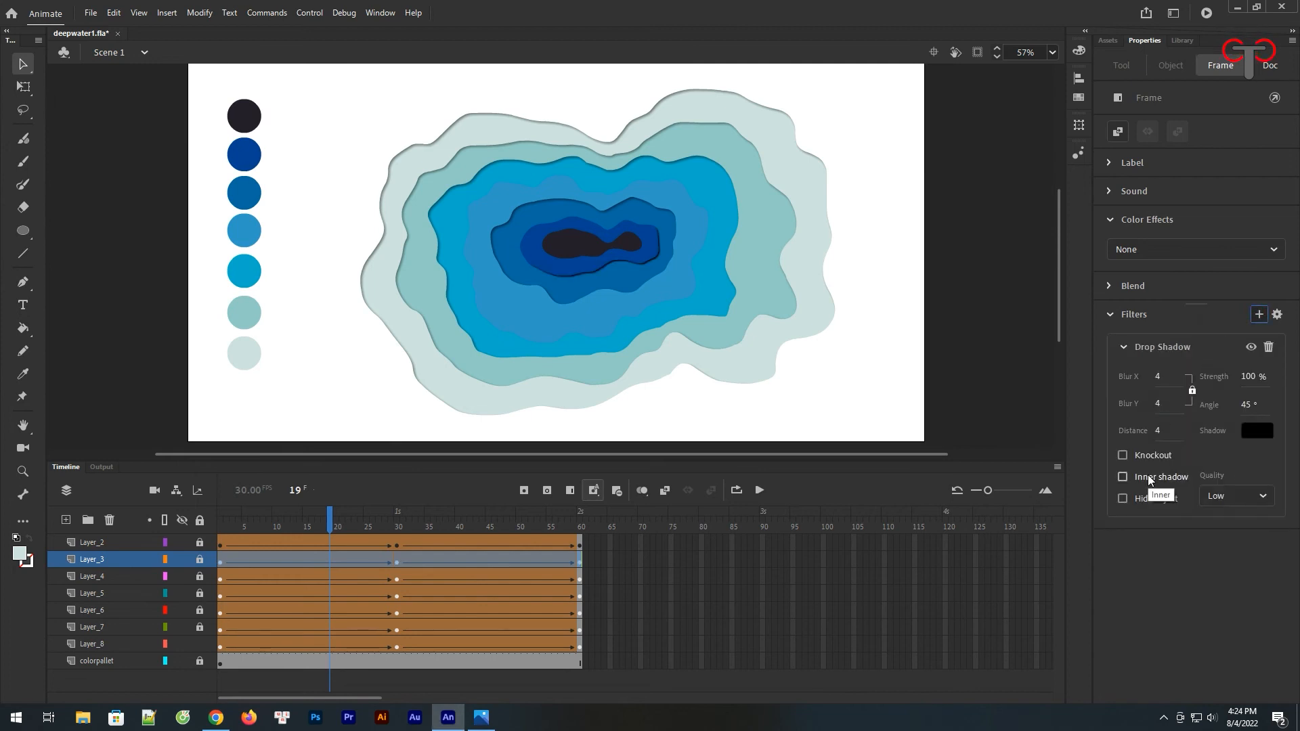
left_click(1172, 479)
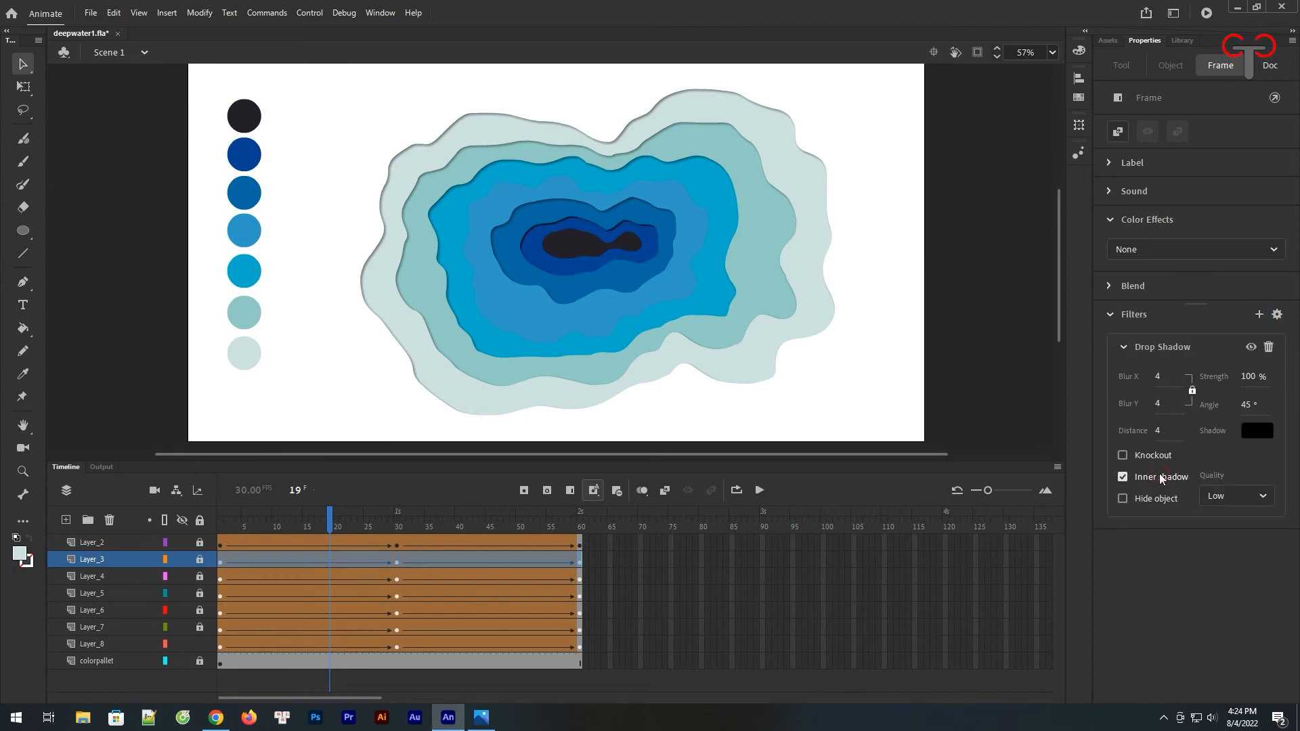
left_click(1159, 403)
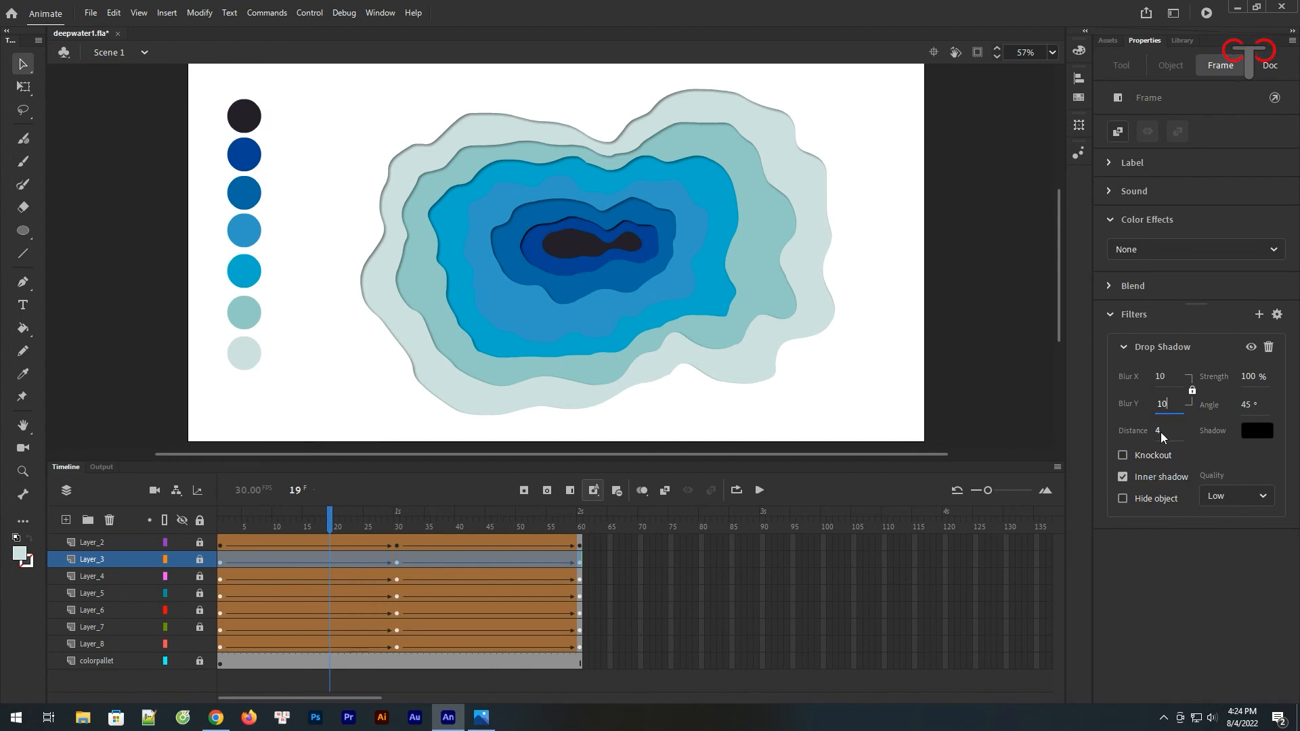
left_click(1160, 432)
left_click(1248, 376)
type("50")
key("Return")
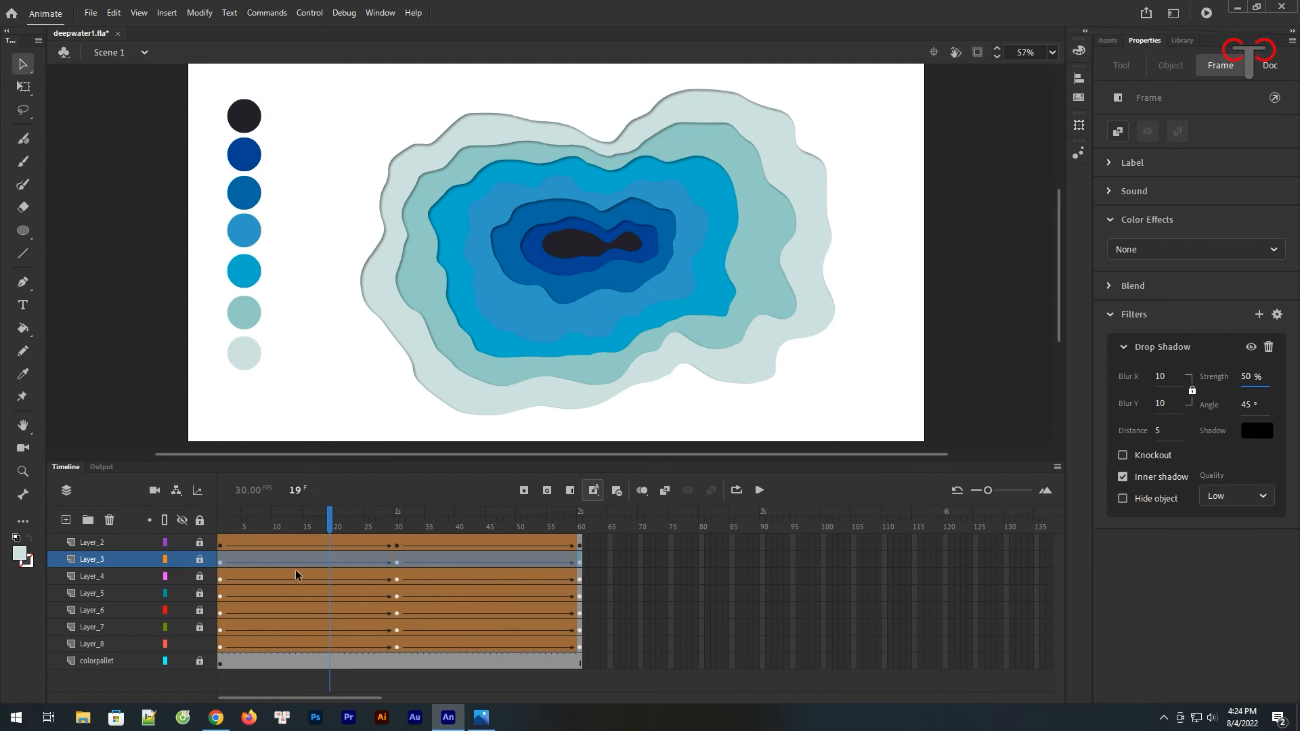
Play the animation from frame 1, switching looping on and off, to preview the shadowed blobs.
left_click_drag(330, 526, 208, 534)
left_click(286, 401)
left_click(759, 490)
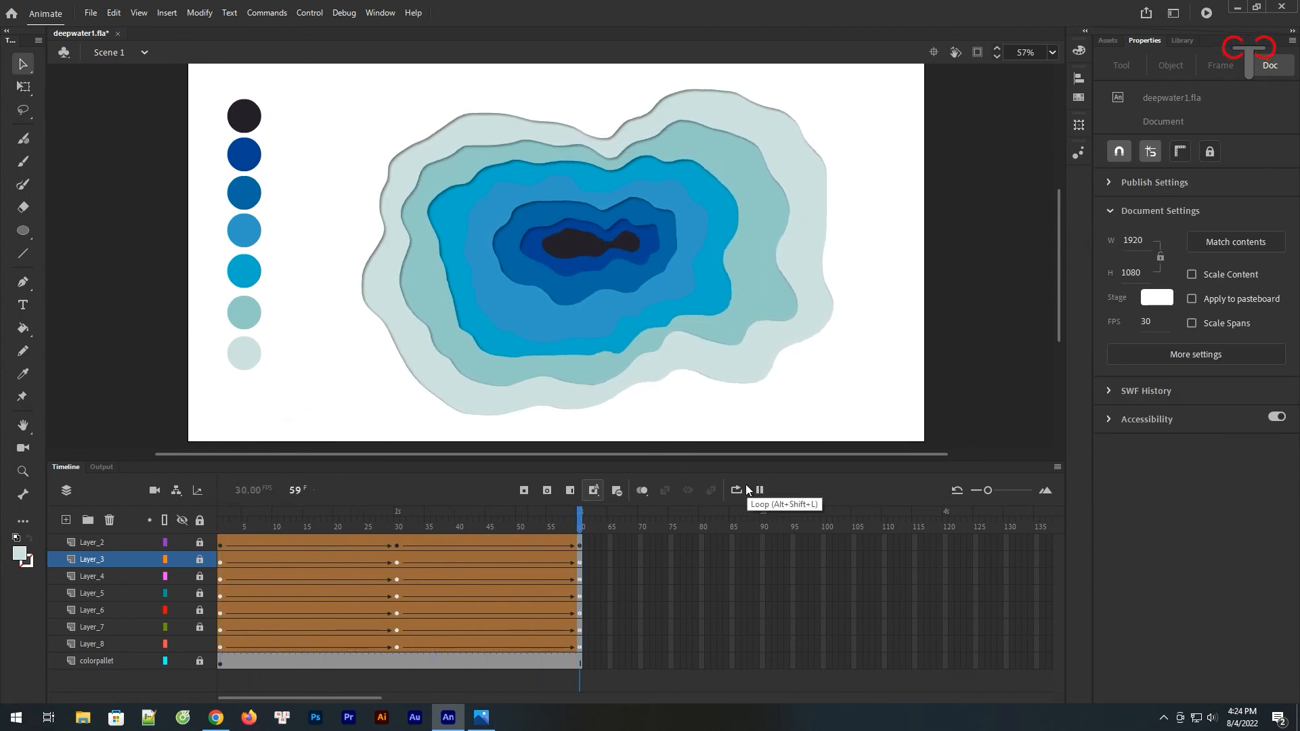
left_click(746, 485)
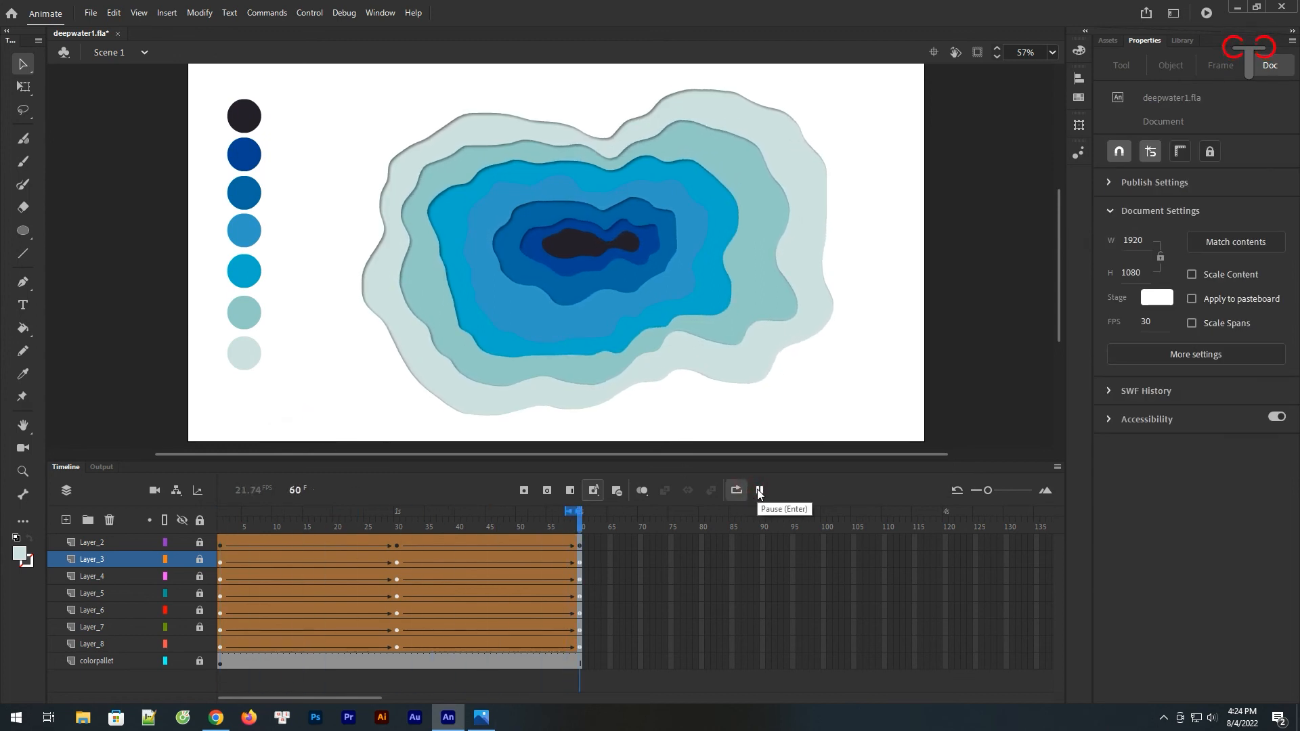
left_click(737, 490)
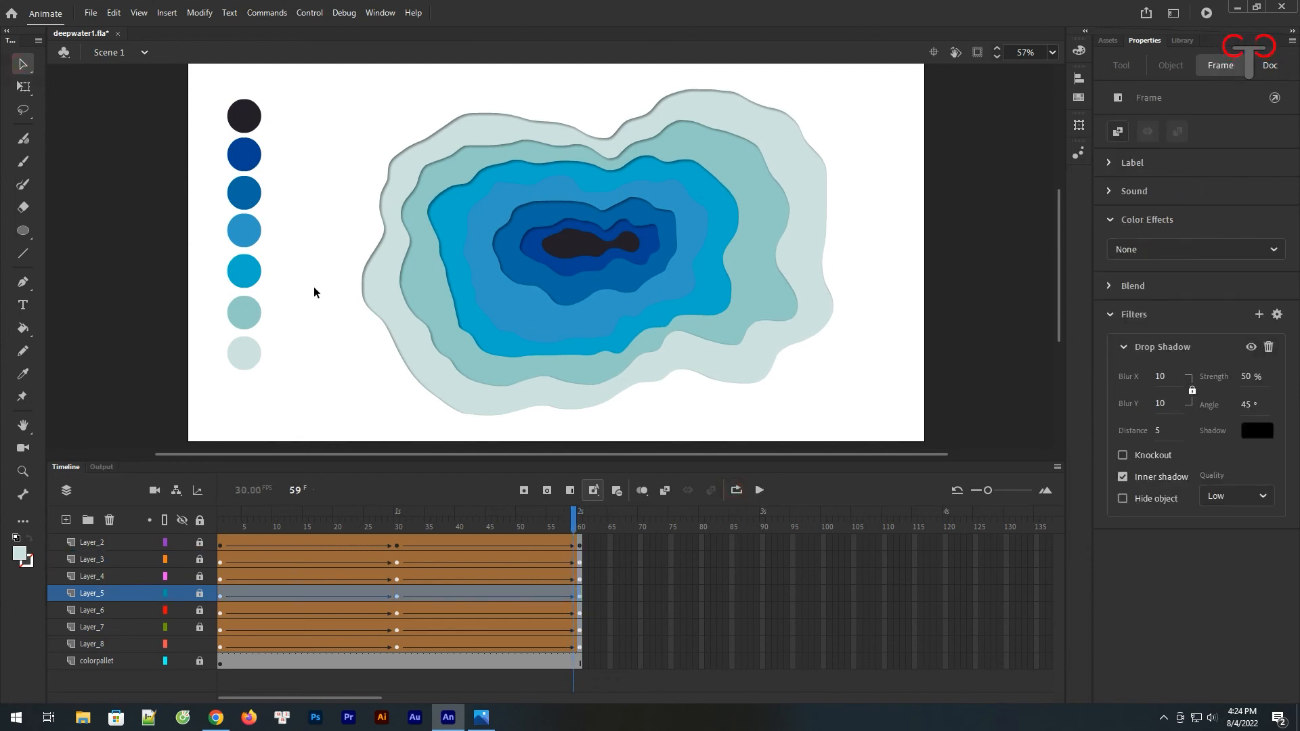
Convert Layer_5 to a symbol and scrub the timeline back to frame 1 to check its shadow.
left_click(522, 315)
right_click(119, 596)
left_click(108, 599)
right_click(122, 597)
left_click(203, 398)
left_click(748, 130)
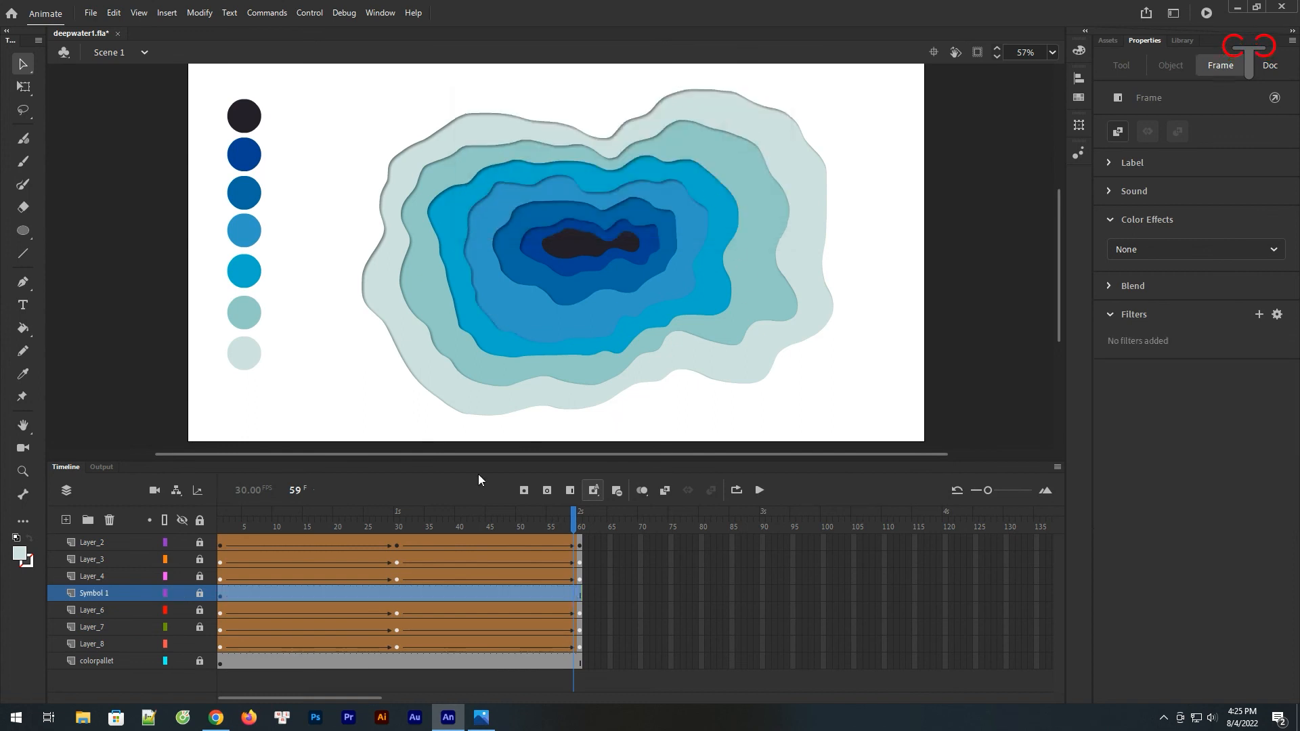
left_click_drag(580, 521, 458, 575)
left_click_drag(371, 580, 219, 578)
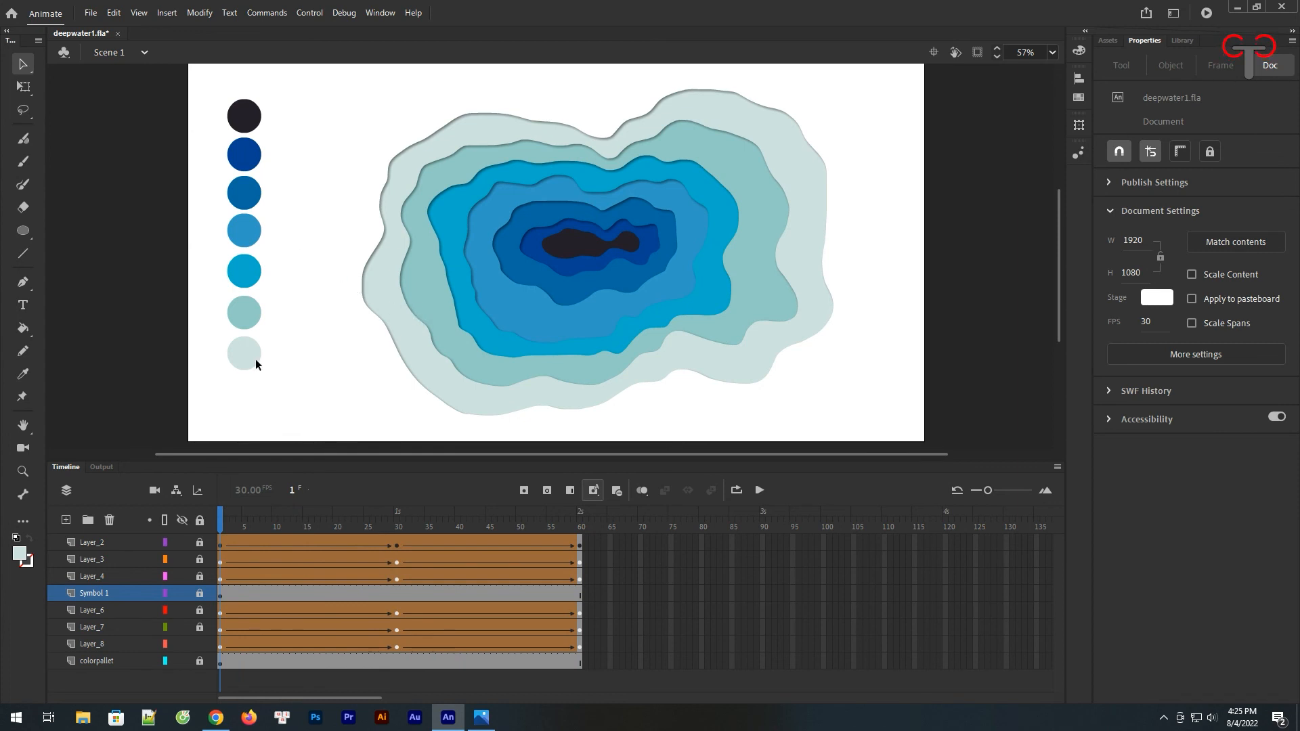
Delete the colorpallet layer, and run a movie test of the animation in its own preview window.
left_click(148, 660)
left_click(109, 520)
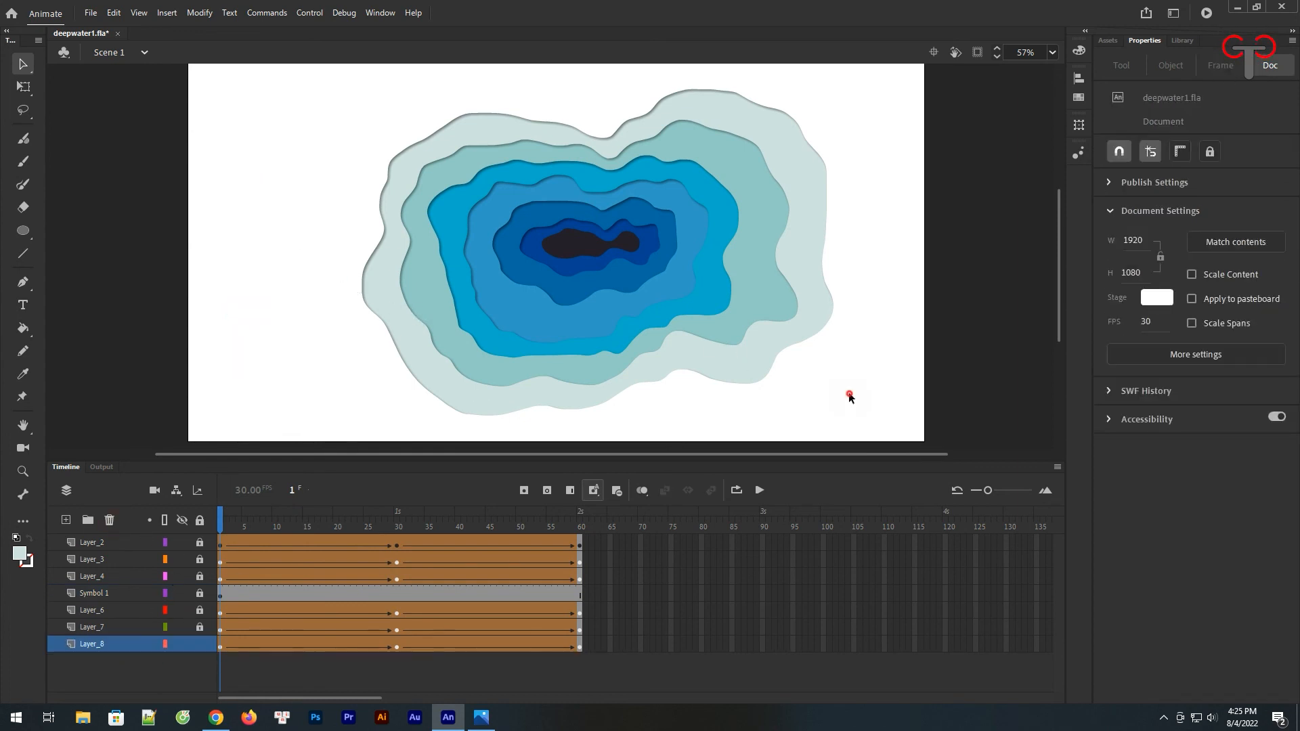
key("ctrl+Return")
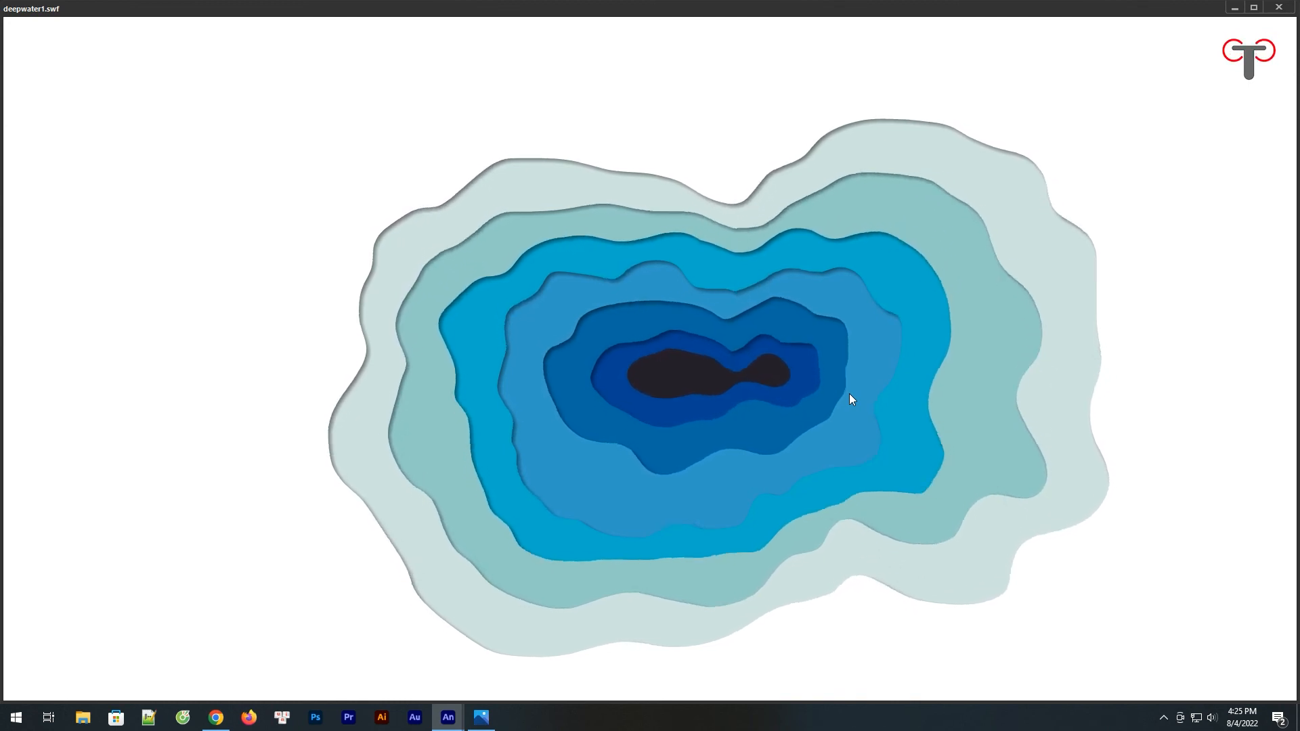
left_click(1276, 8)
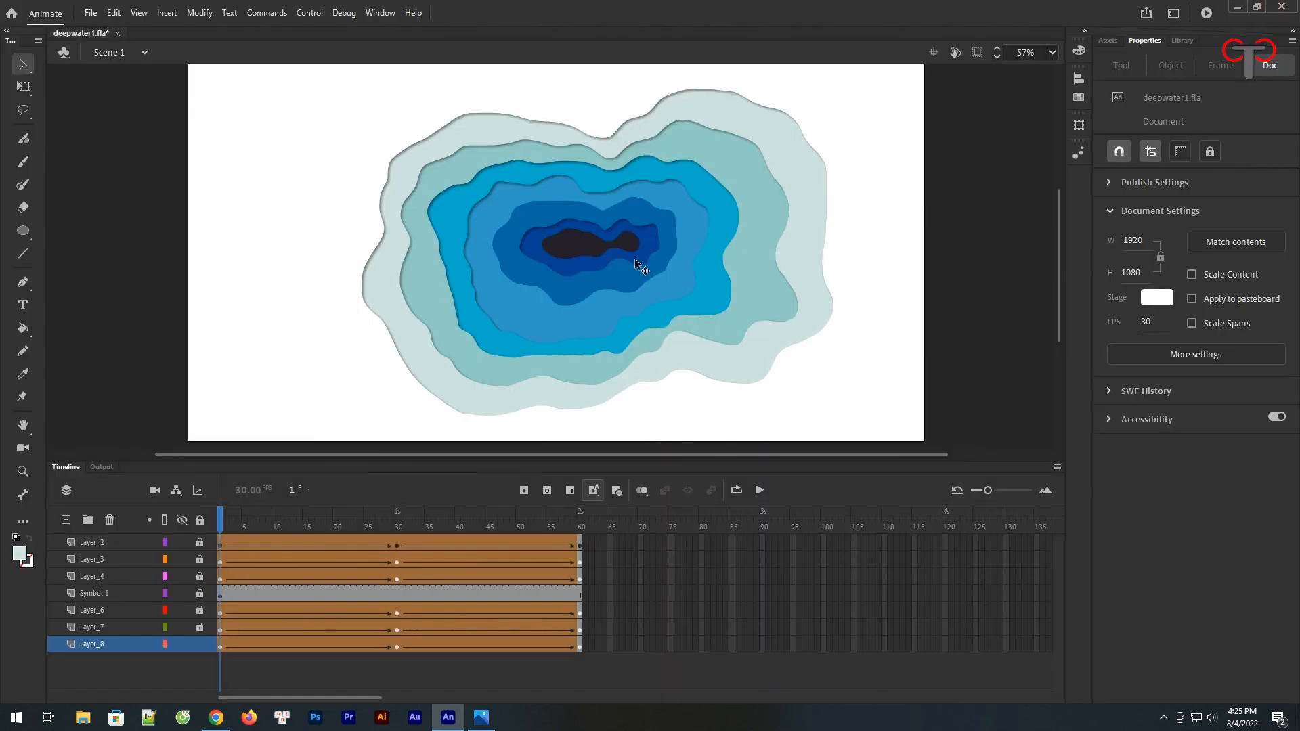
Convert Layer_2 to a Graphic symbol, keeping the suggested name Symbol 2.
right_click(110, 545)
left_click(170, 350)
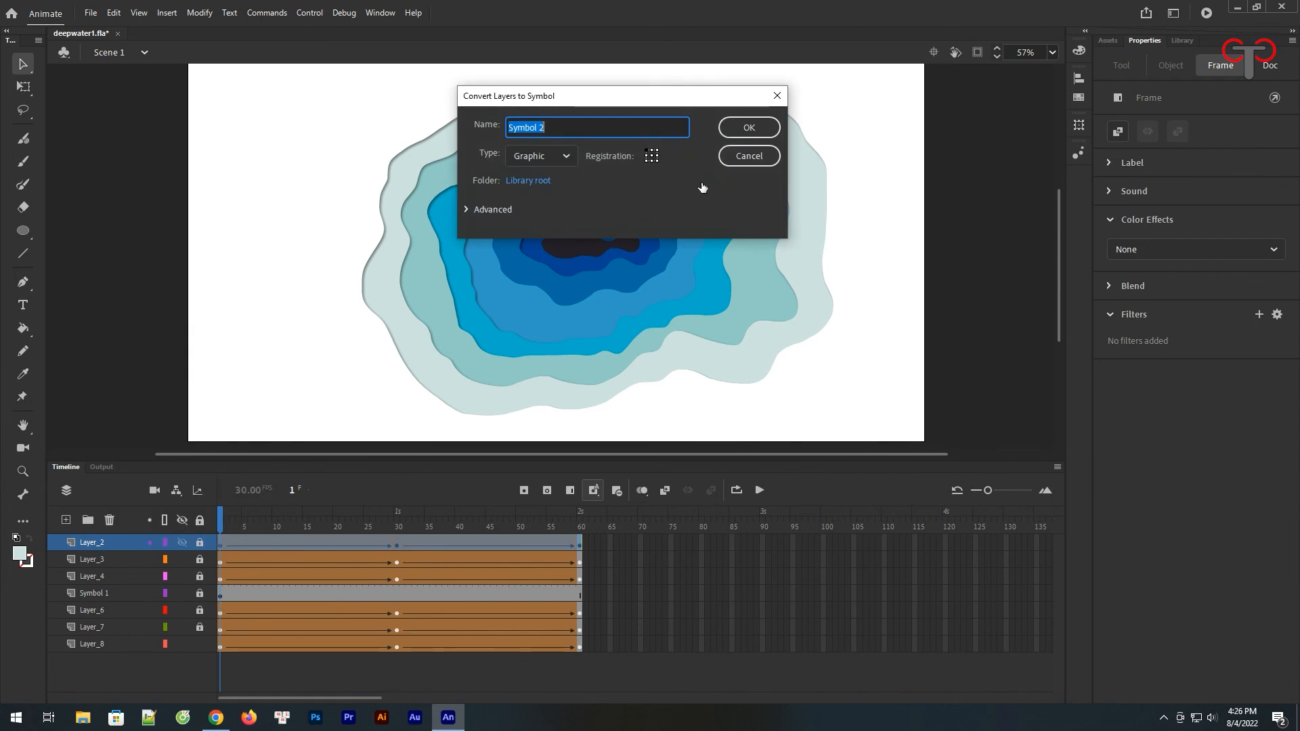
left_click(748, 128)
Convert Layer_3 and Layer_4 to separate Graphic symbols, keeping the suggested names Symbol 3 and Symbol 4.
right_click(107, 556)
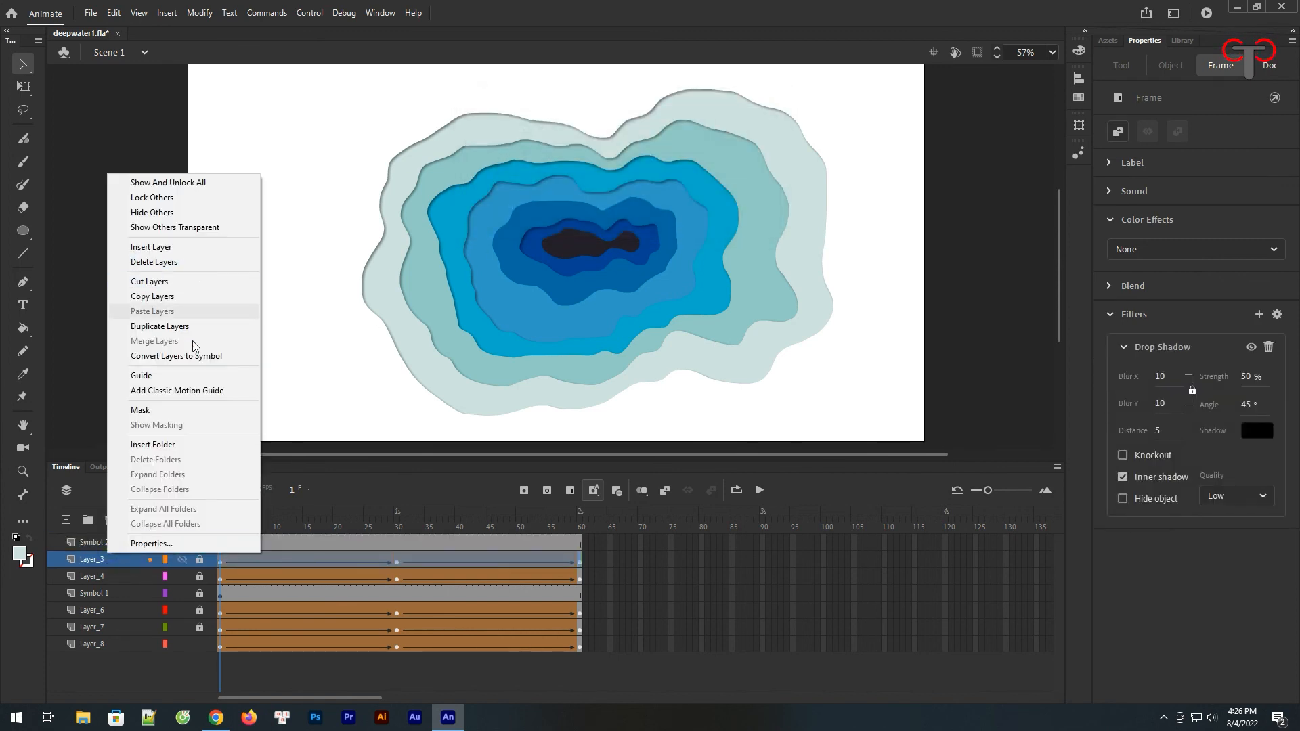
left_click(176, 356)
left_click(749, 128)
right_click(115, 575)
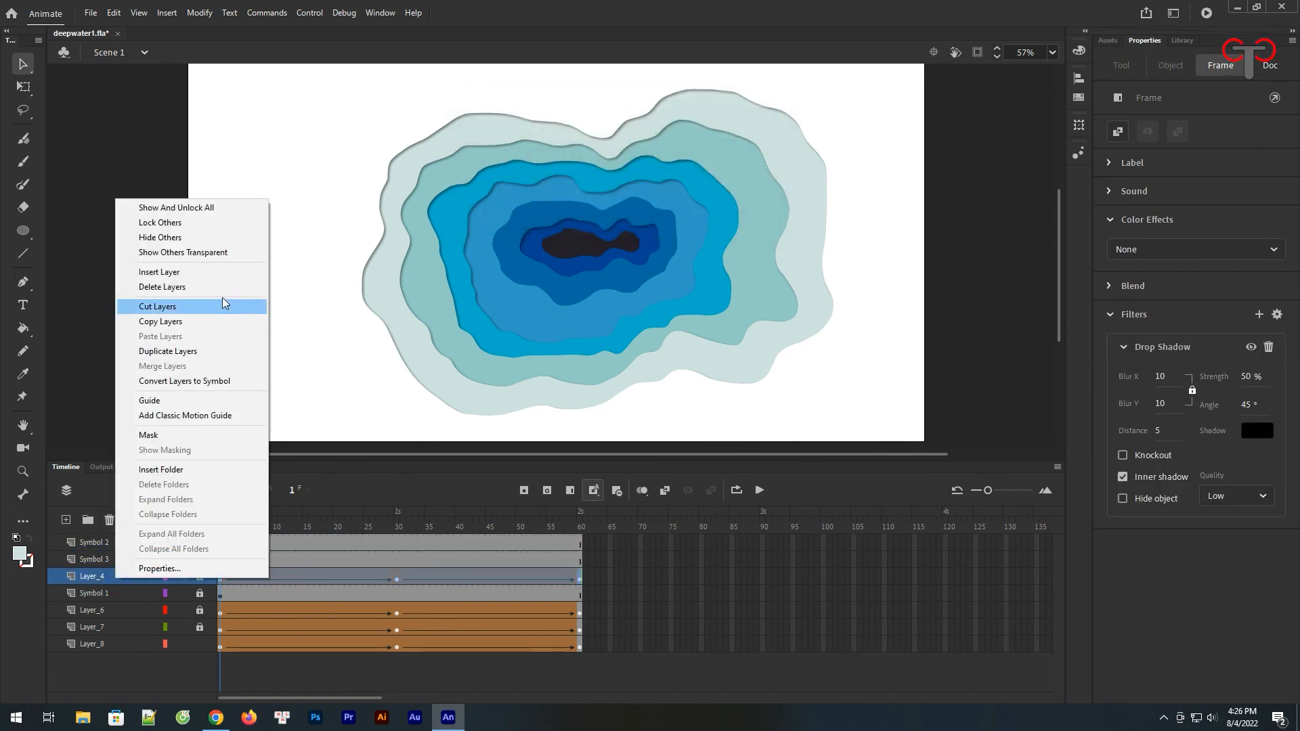
left_click(183, 380)
left_click(749, 128)
Convert Layer_6 and Layer_7 to separate Graphic symbols, keeping the suggested names Symbol 5 and Symbol 6.
right_click(114, 610)
left_click(203, 418)
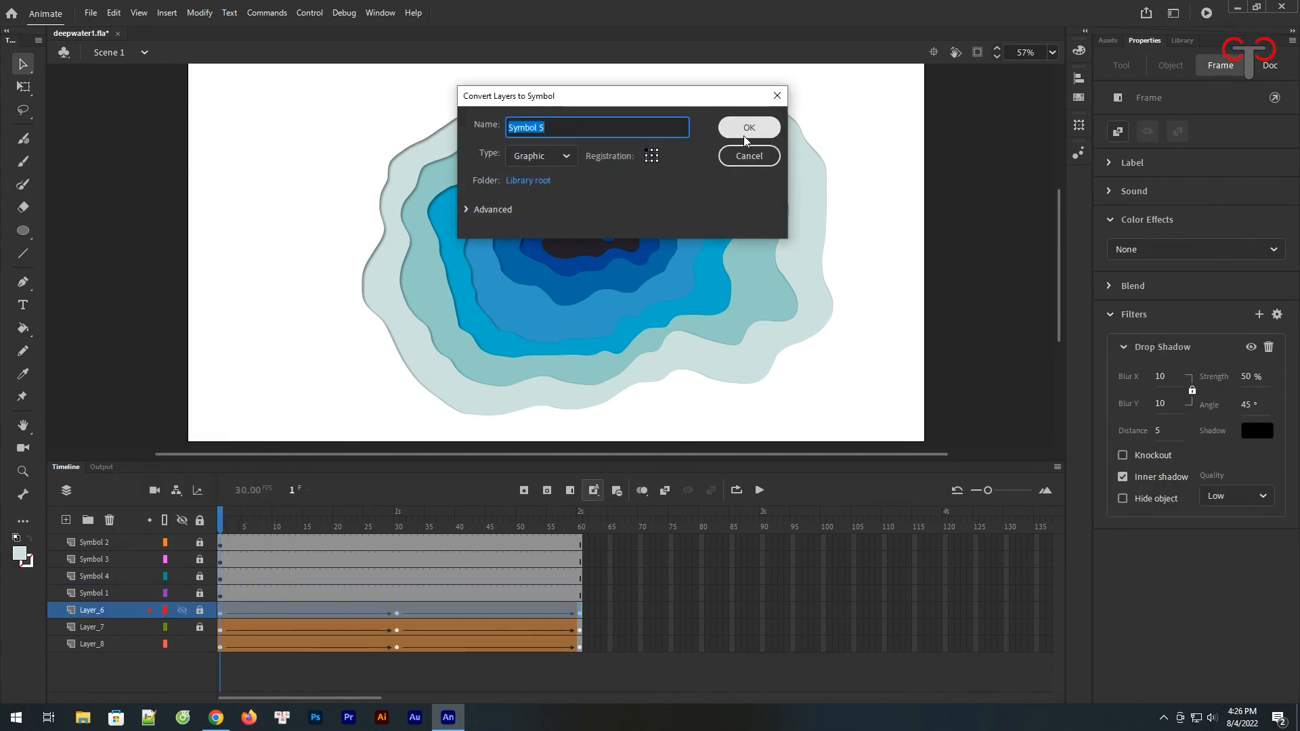
left_click(745, 134)
right_click(117, 627)
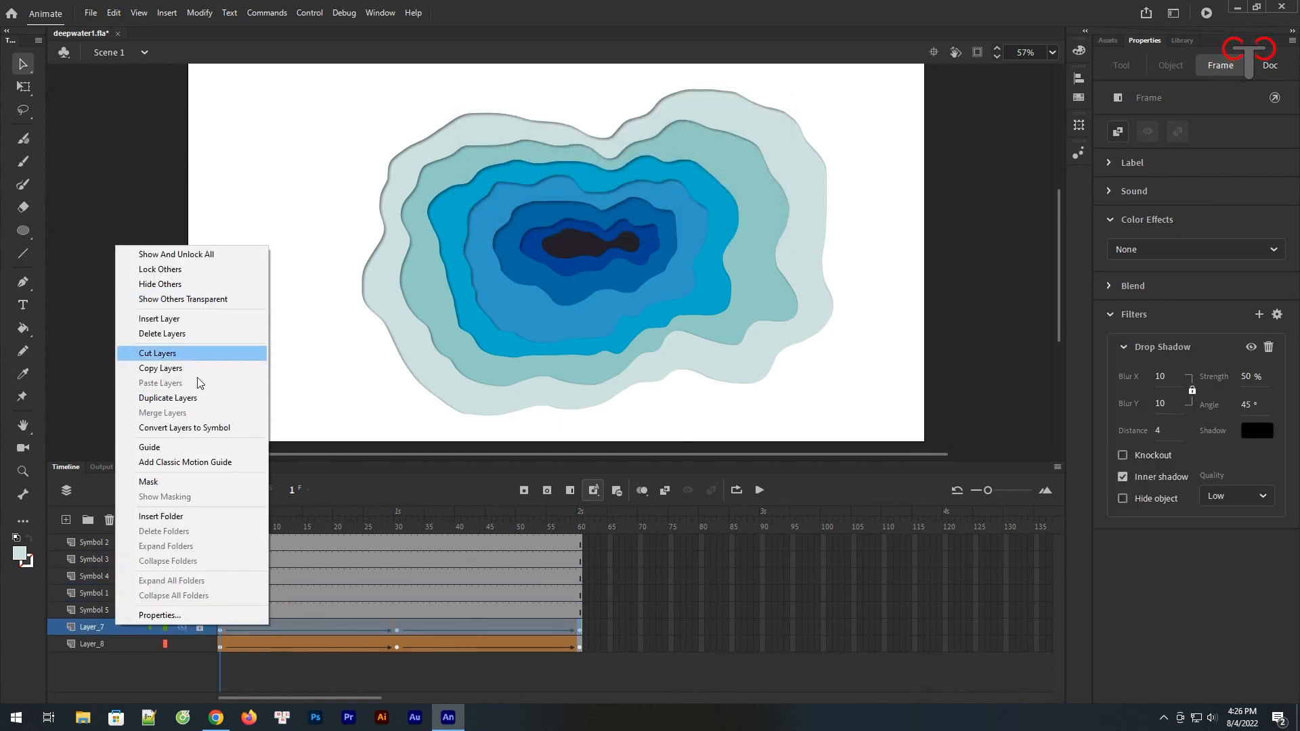
left_click(184, 427)
left_click(747, 129)
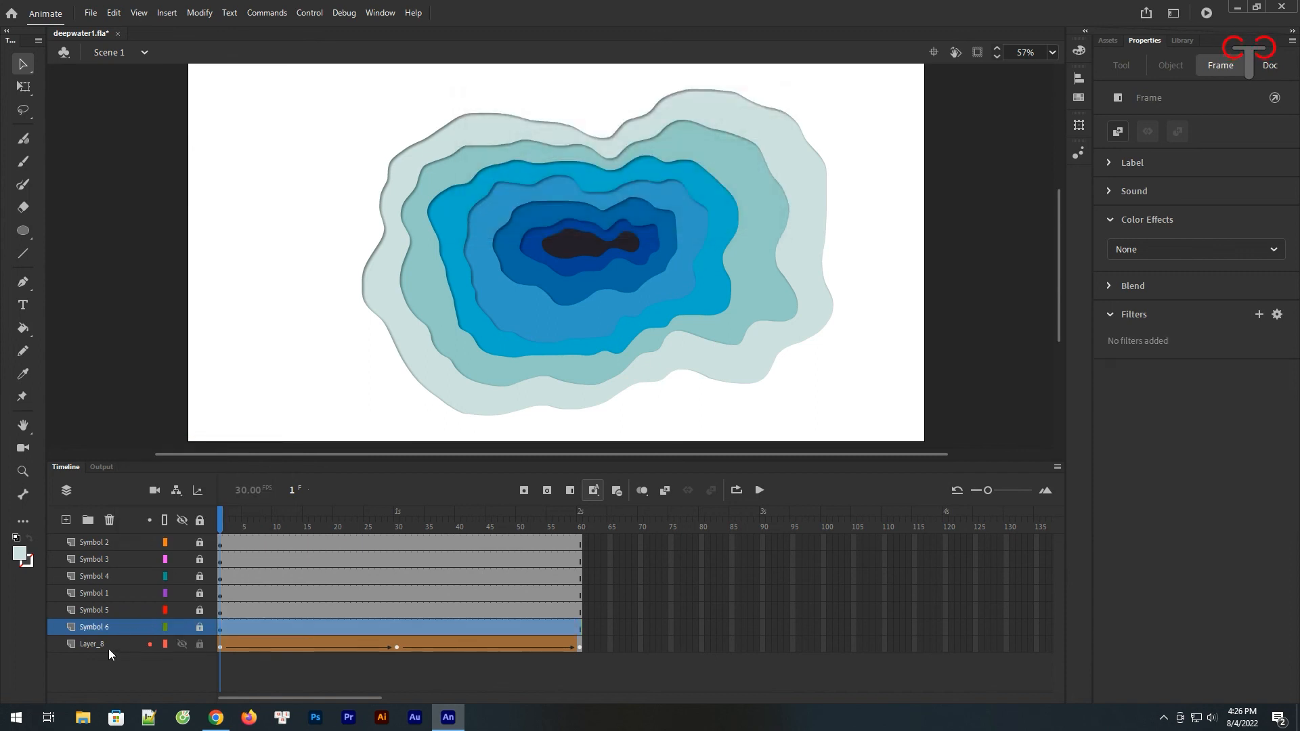
Convert Layer_8 to a Graphic symbol with the suggested name Symbol 7, and briefly play the animation.
right_click(108, 649)
left_click(184, 452)
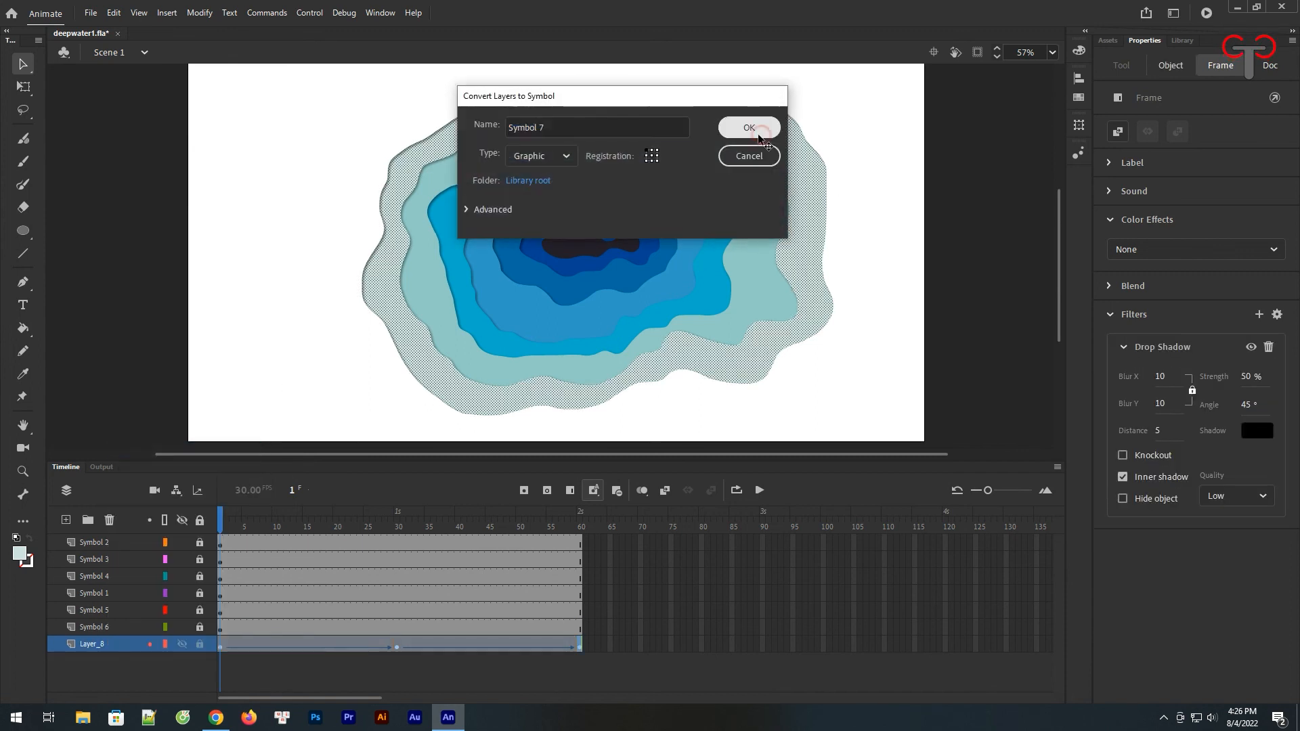
left_click(750, 129)
key("Return")
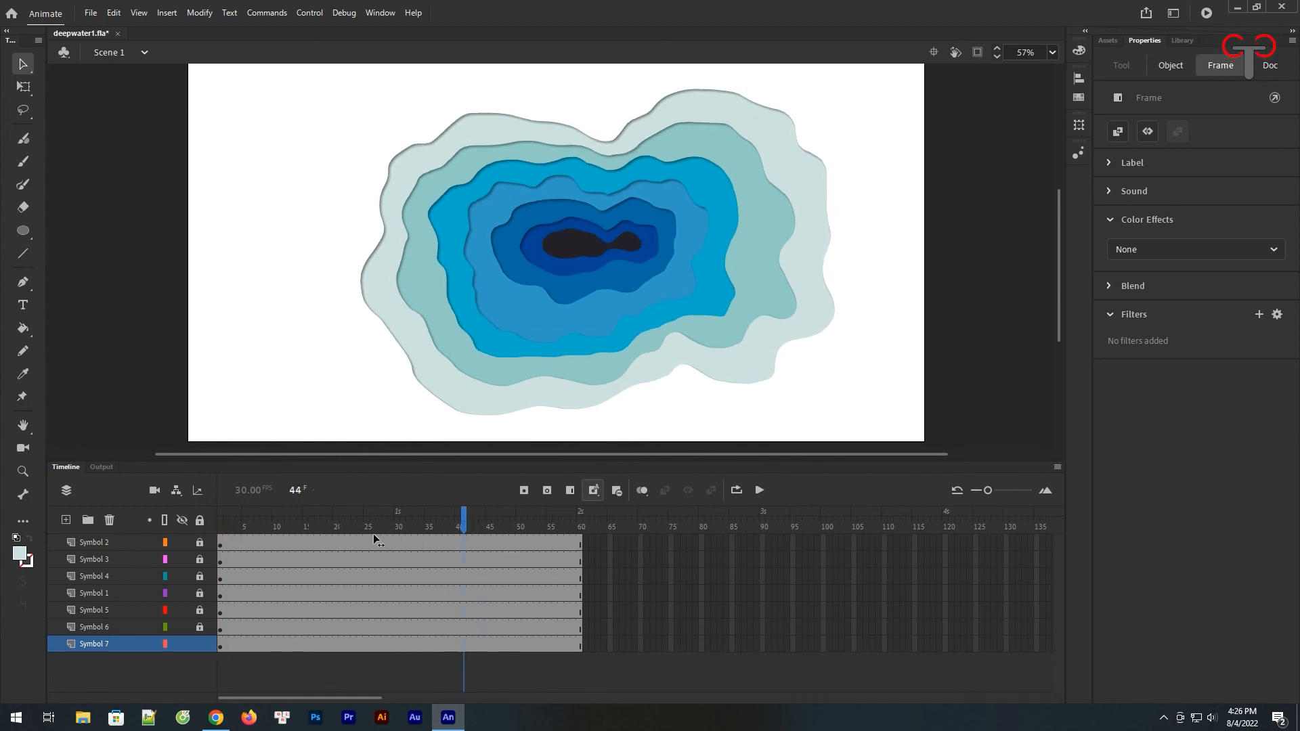
key("Return")
Unlock the symbol layers and open the first-frame looping value of the Symbol 2 instance.
left_click(110, 541)
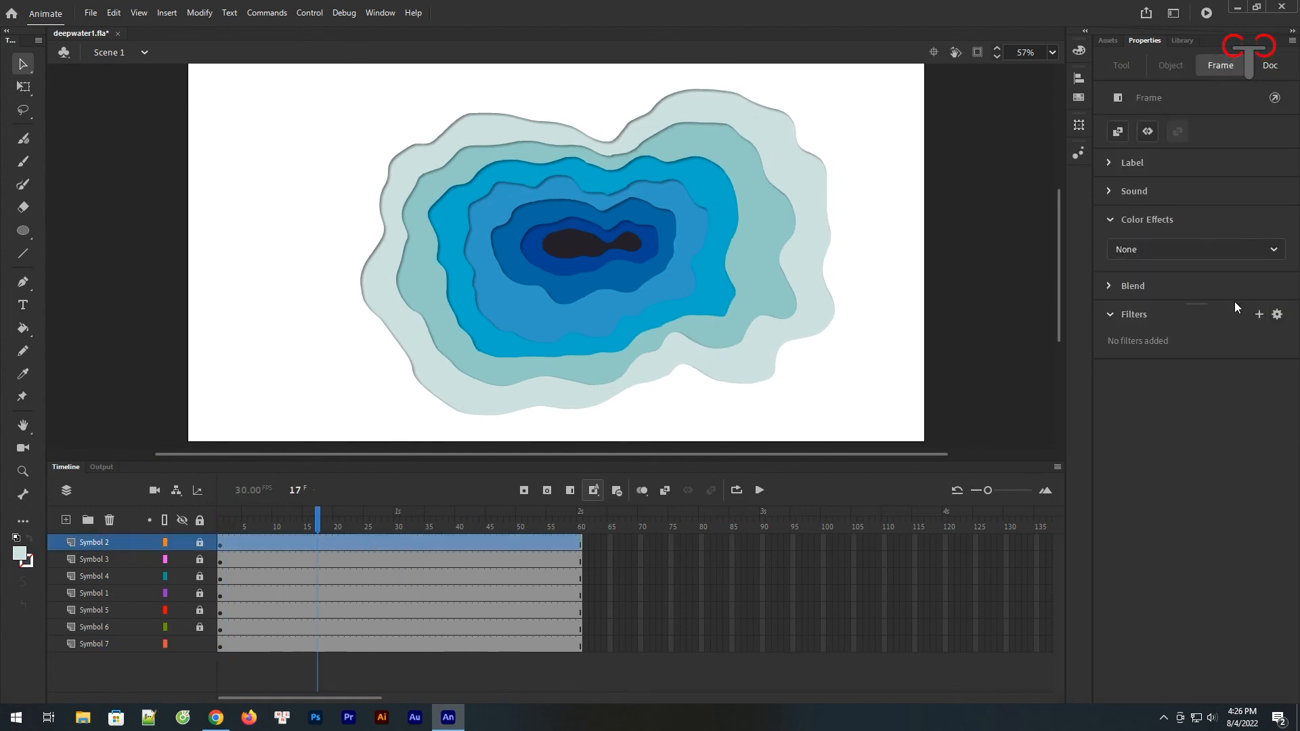
left_click_drag(193, 592, 197, 627)
left_click(1169, 66)
left_click(1251, 444)
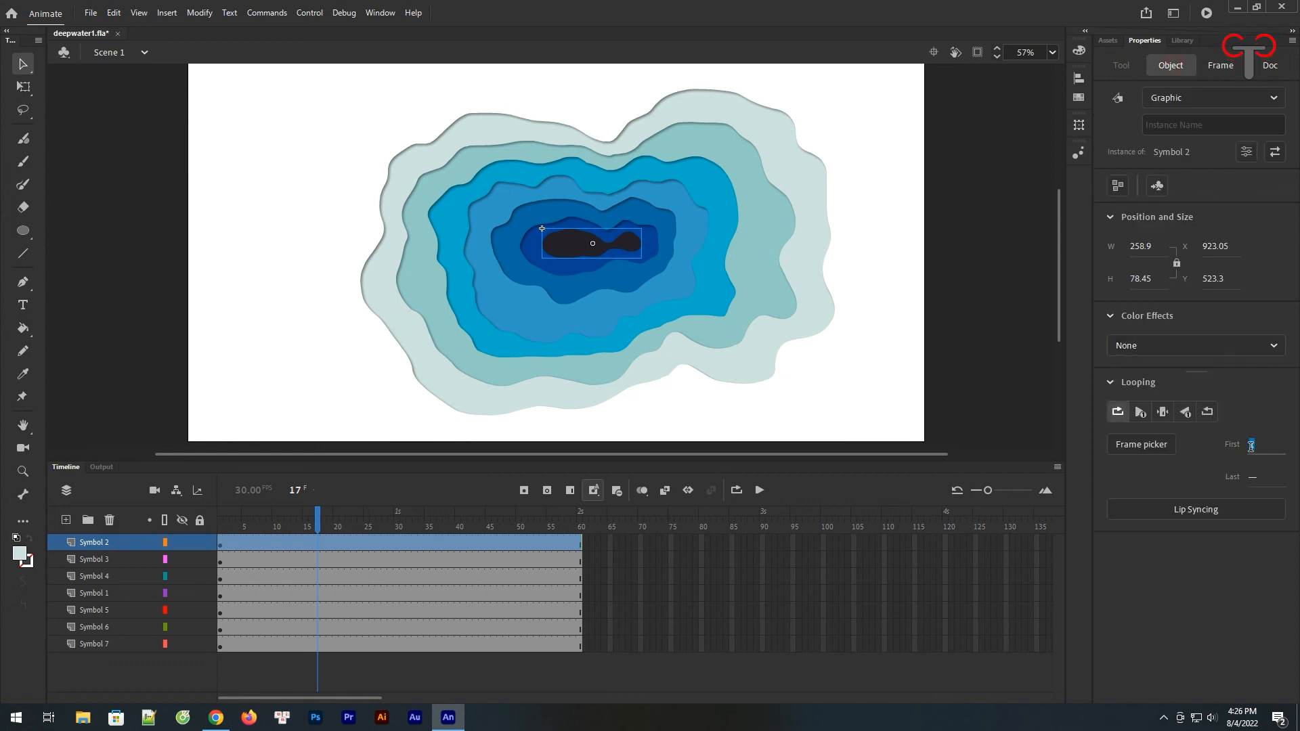
Try to set the first loop frame of the Symbol 3 instance to 5 with the playhead at frame 17.
left_click(474, 560)
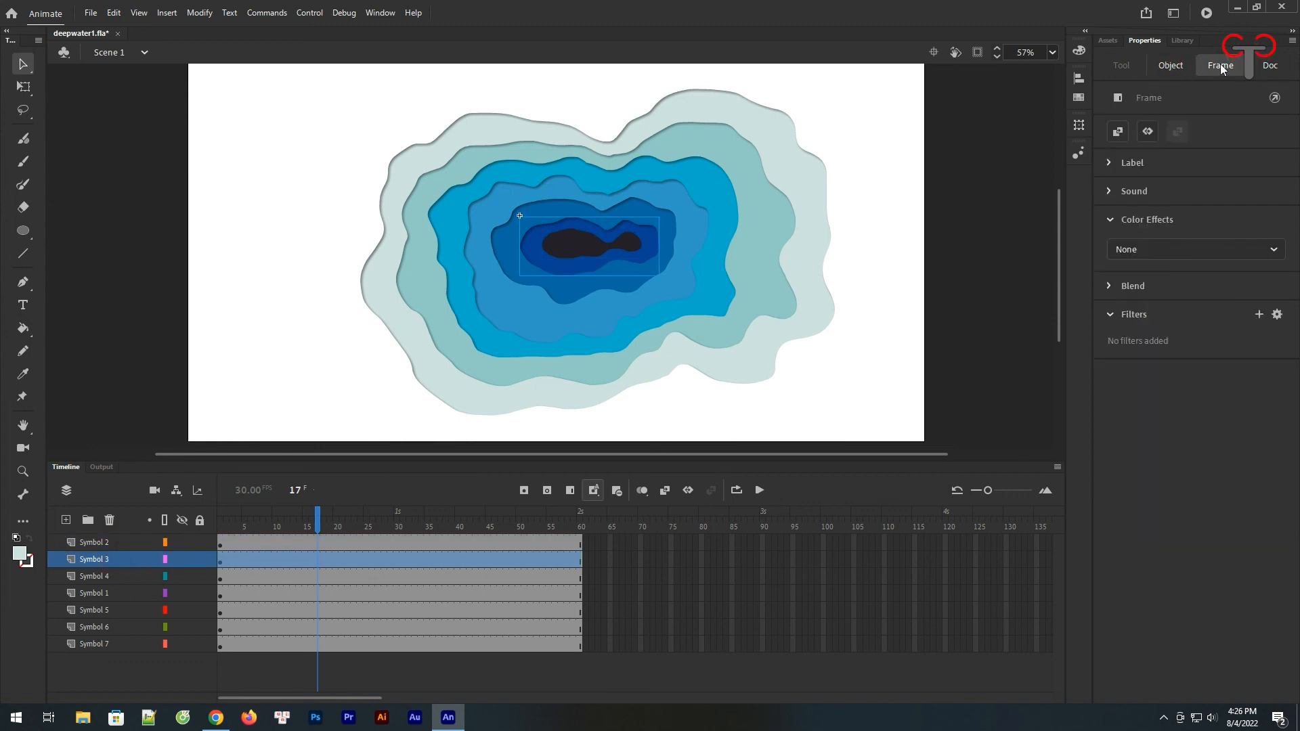
left_click(1179, 70)
left_click(1250, 447)
type("5")
key("Return")
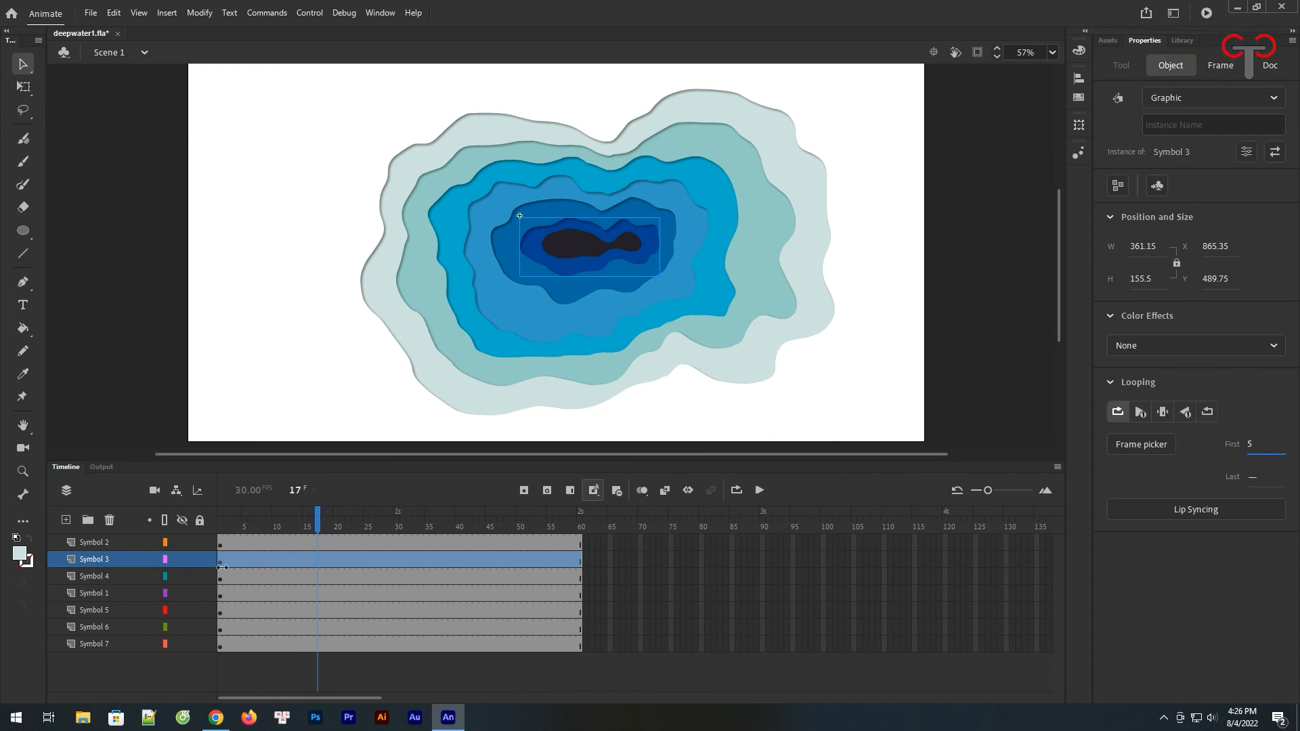
left_click(1220, 65)
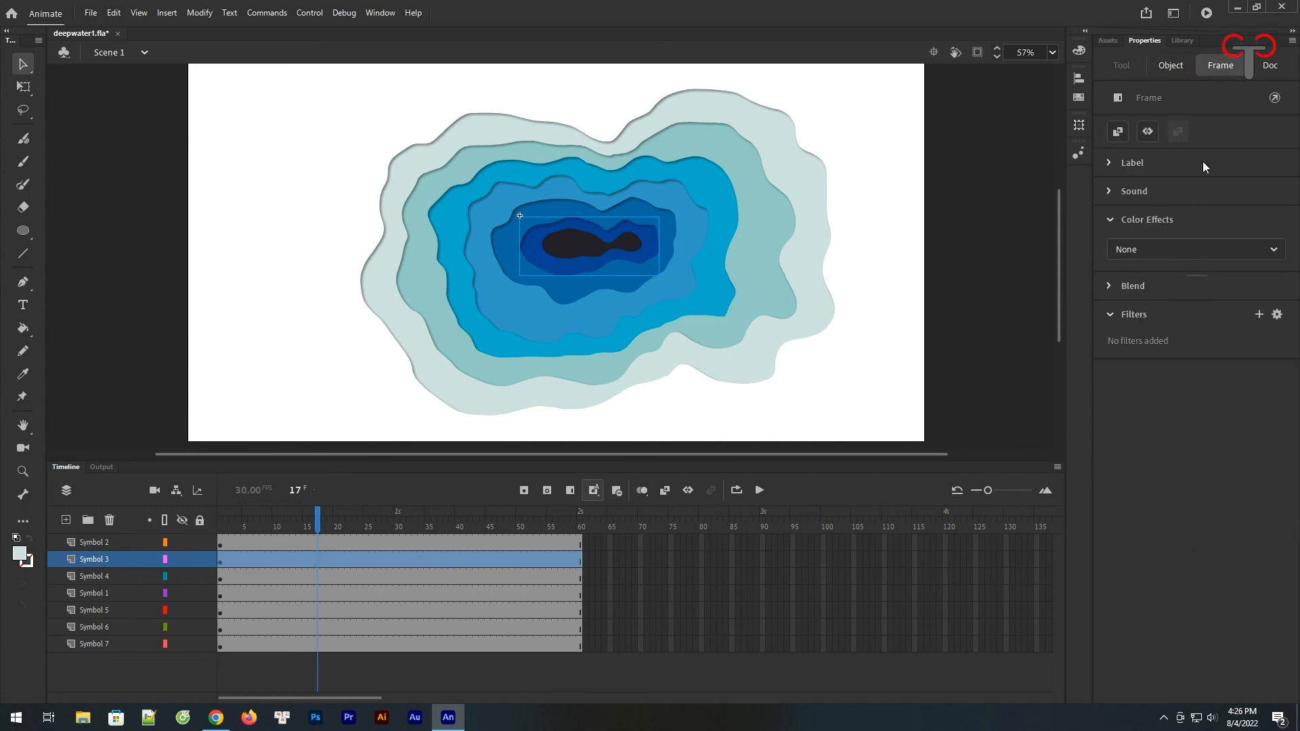
left_click(1172, 66)
type("5")
key("Return")
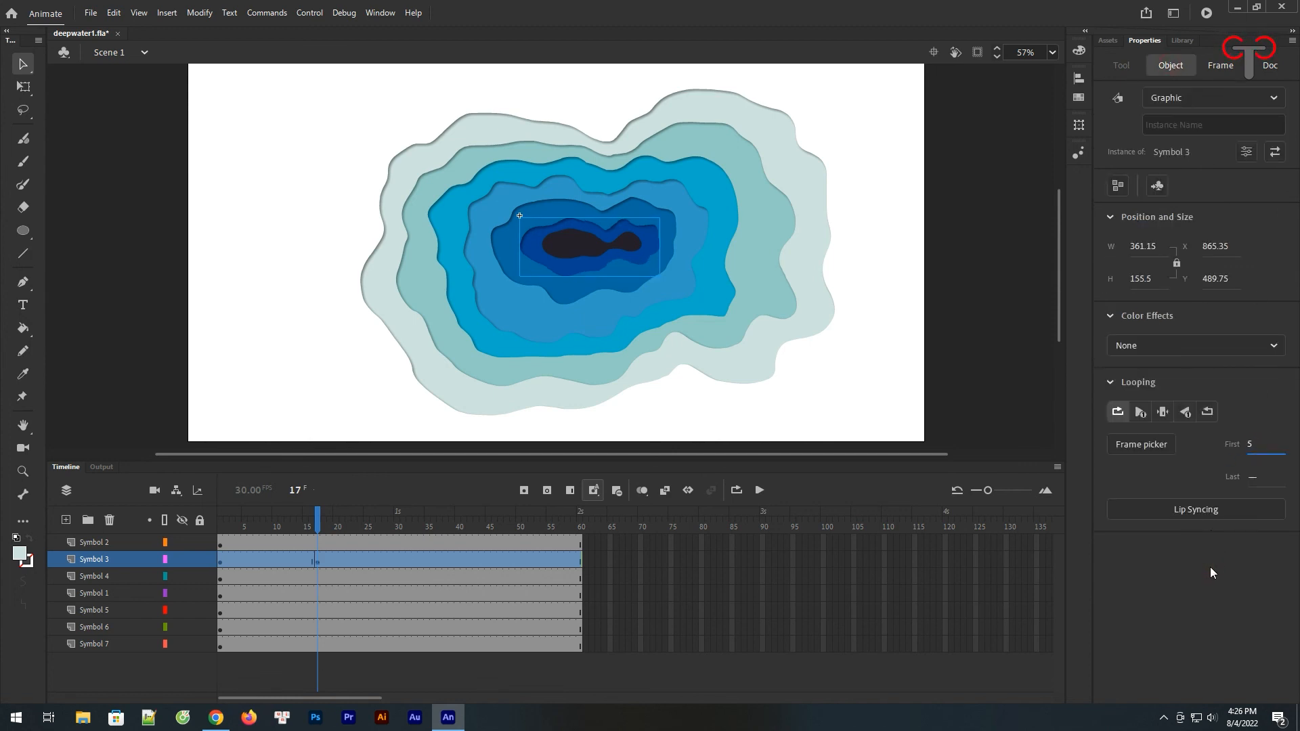
Set the first loop frame of Symbol 3 to 5 at its frame 1 keyframe, and scrub the timeline to check it.
left_click(221, 560)
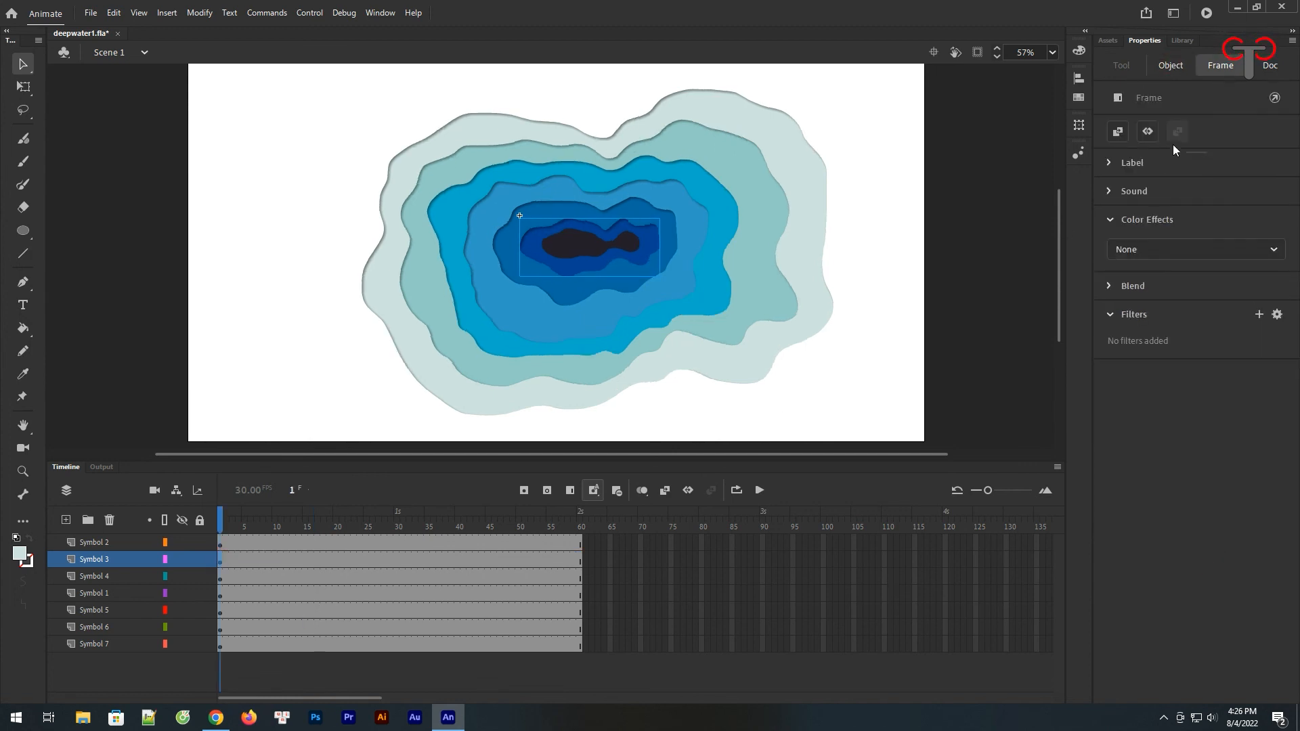
left_click(1184, 72)
type("5")
left_click(1241, 553)
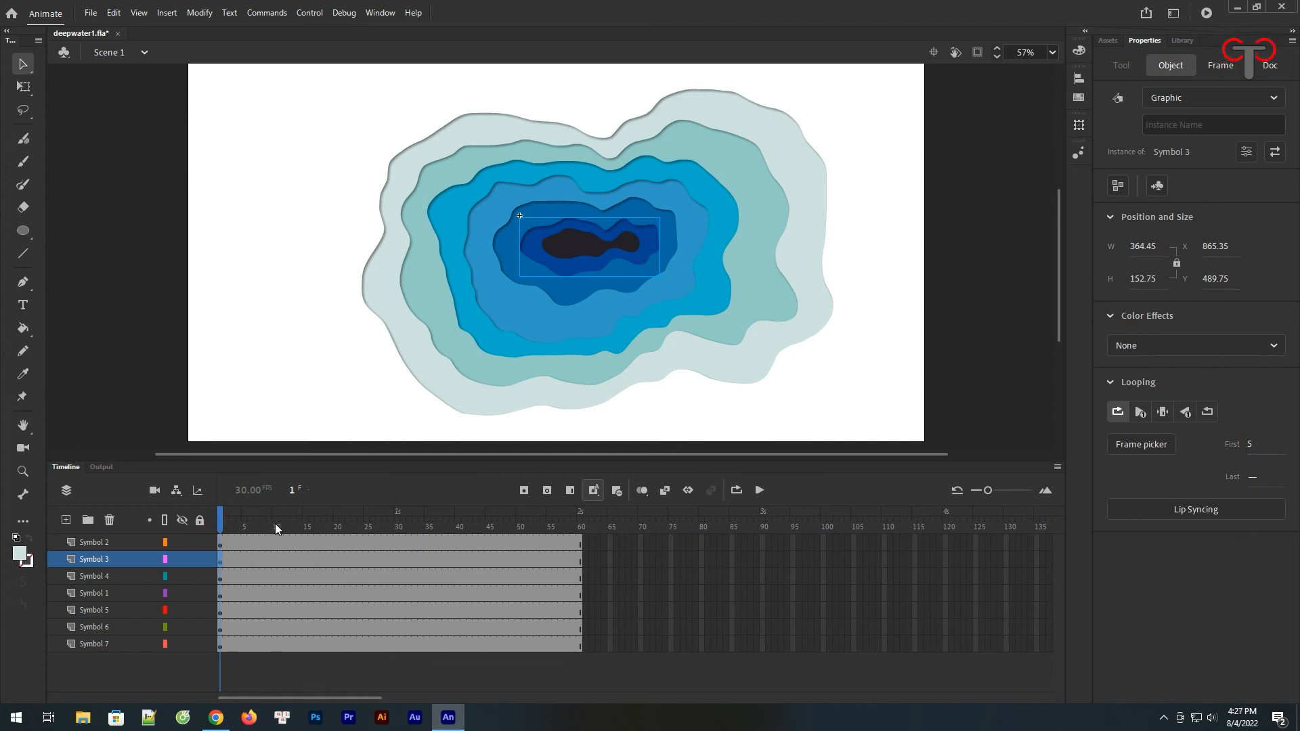
left_click_drag(221, 523, 378, 523)
Set the first loop frame of Symbol 4 to 30 at its frame 1 keyframe, and scrub the timeline to check it.
left_click(221, 580)
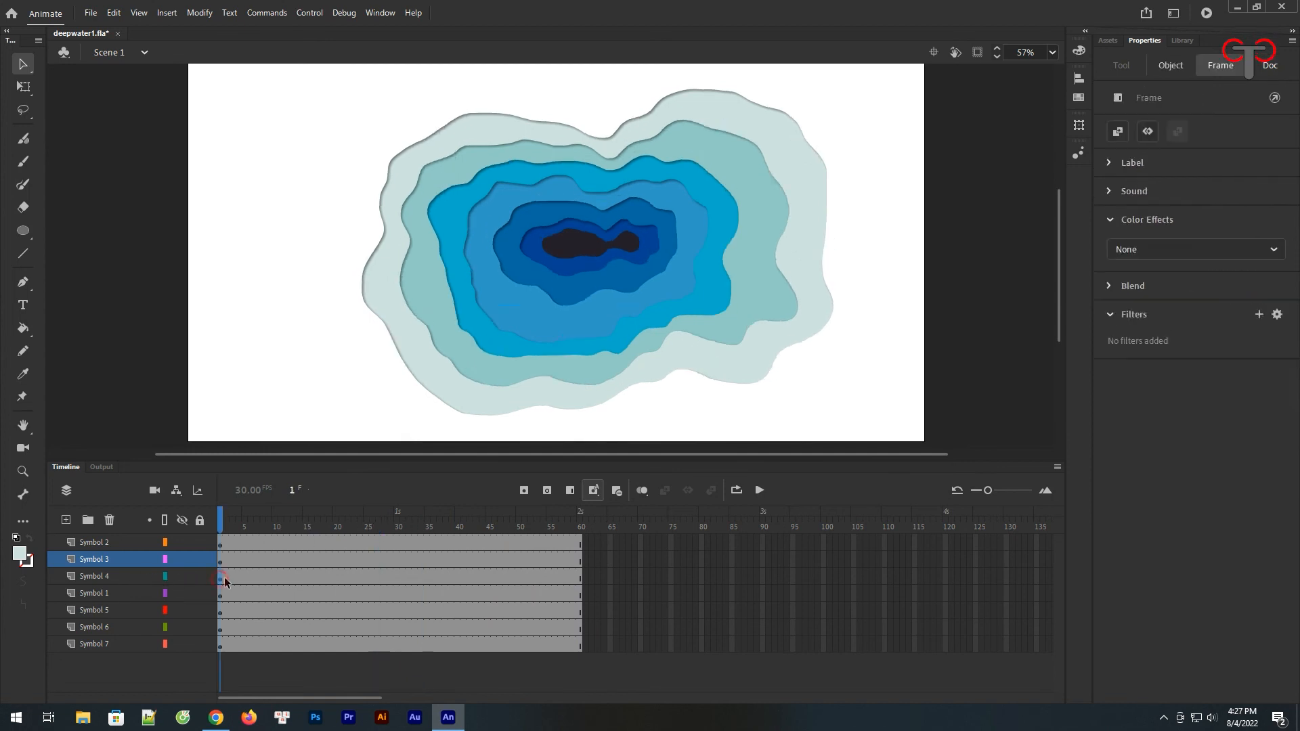
left_click(1169, 68)
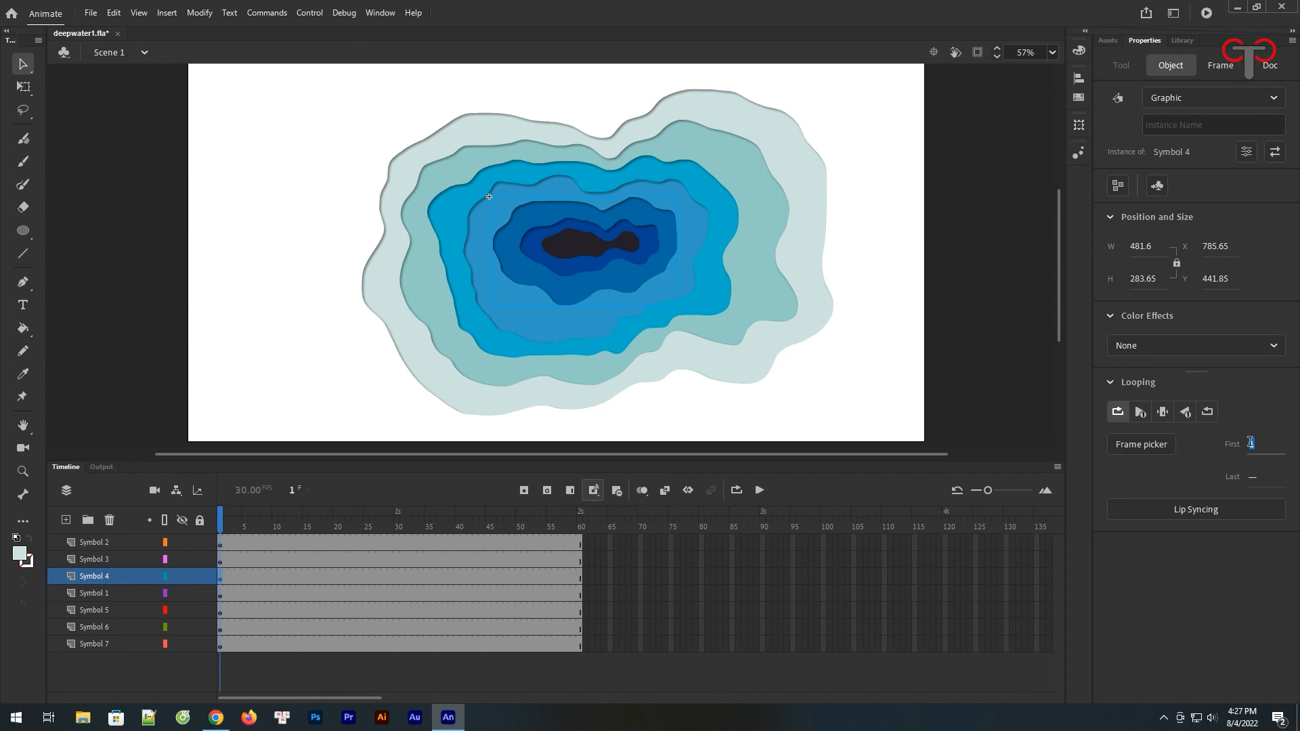
left_click(1213, 609)
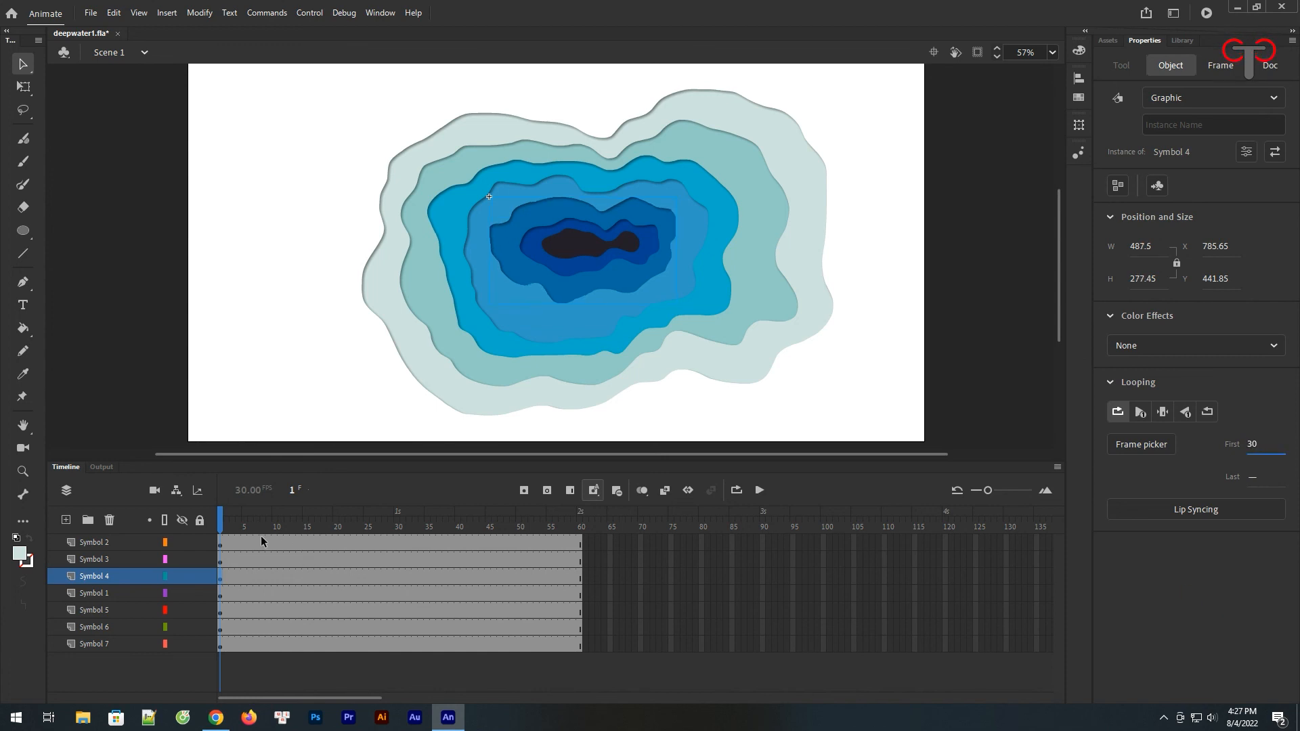
left_click(305, 527)
left_click_drag(331, 532, 396, 526)
Set the first loop frame of the Symbol 1 instance to 15 at its frame 1 keyframe.
left_click(219, 596)
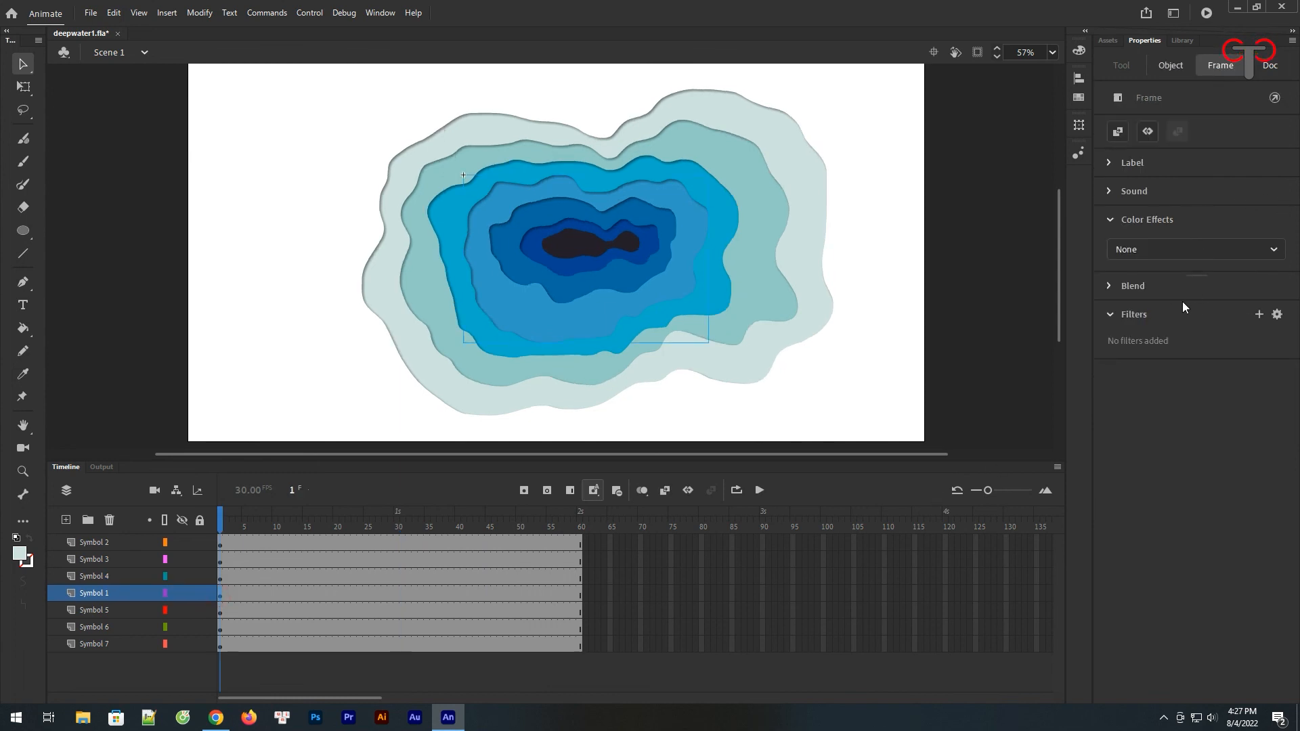
left_click(1171, 65)
left_click(1250, 447)
type("15")
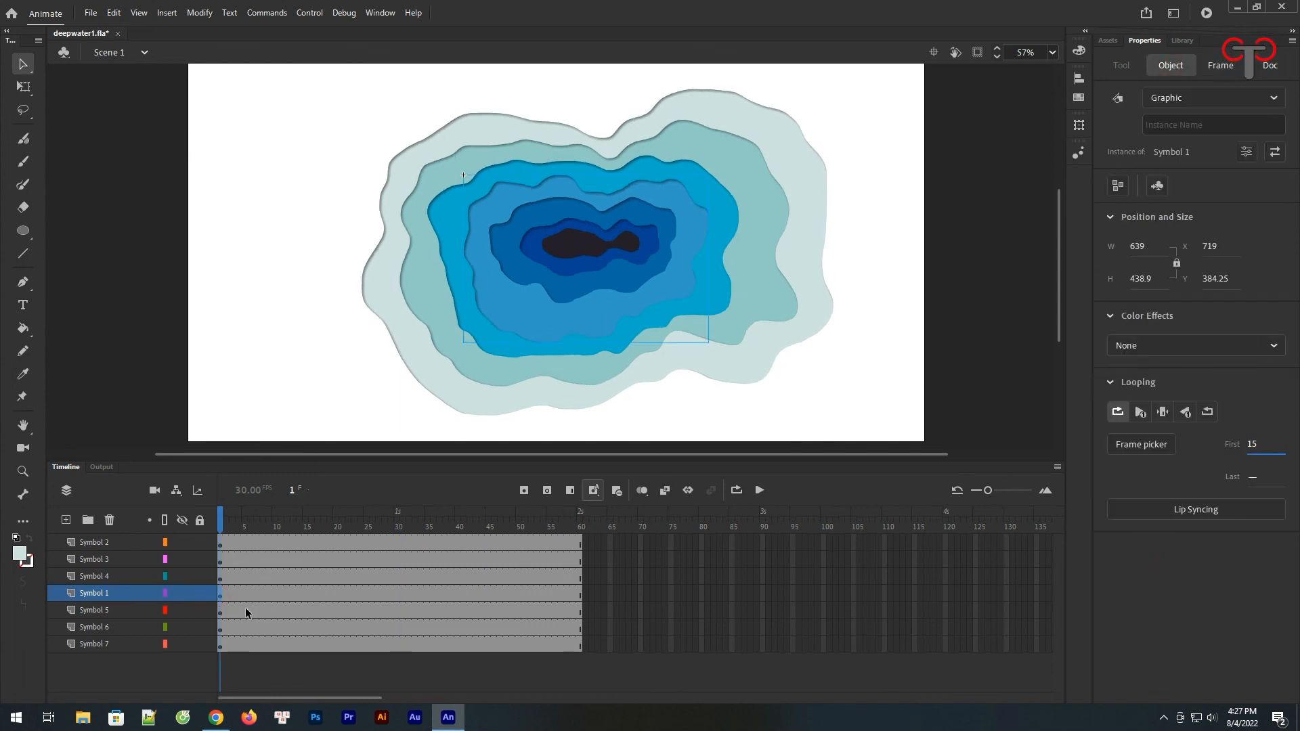
Set the first loop frame of the Symbol 5 instance to 50 at its frame 1 keyframe.
left_click(221, 612)
left_click(1178, 68)
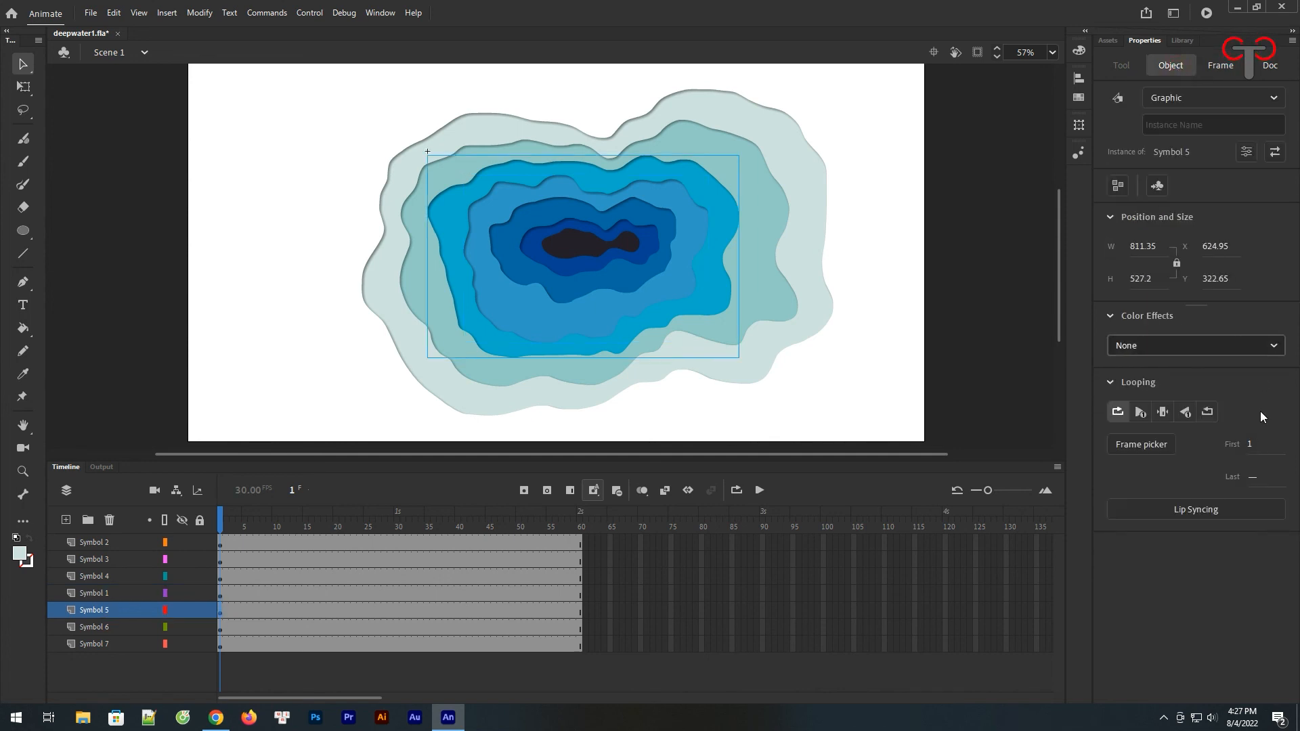
left_click(1252, 443)
type("50")
left_click(1194, 584)
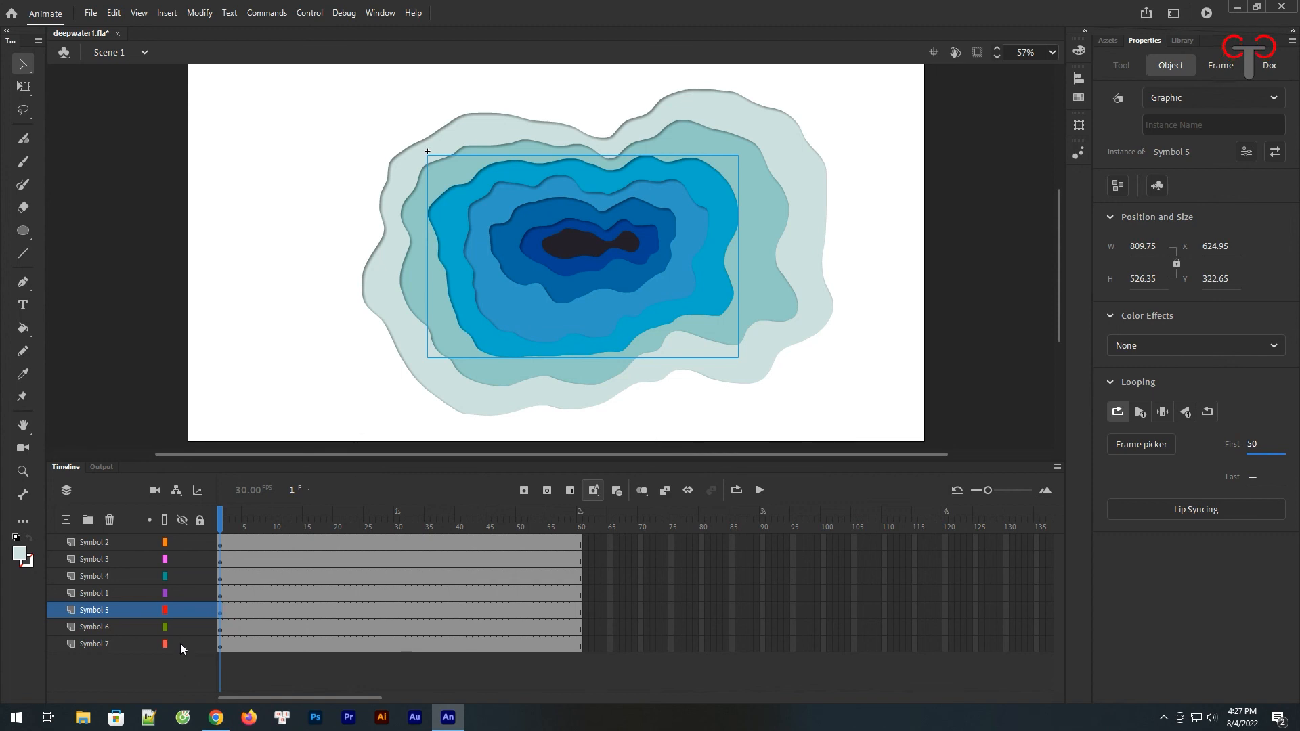
Set the first loop frame of the Symbol 6 instance to 25 at its frame 1 keyframe.
left_click(221, 627)
left_click(1169, 64)
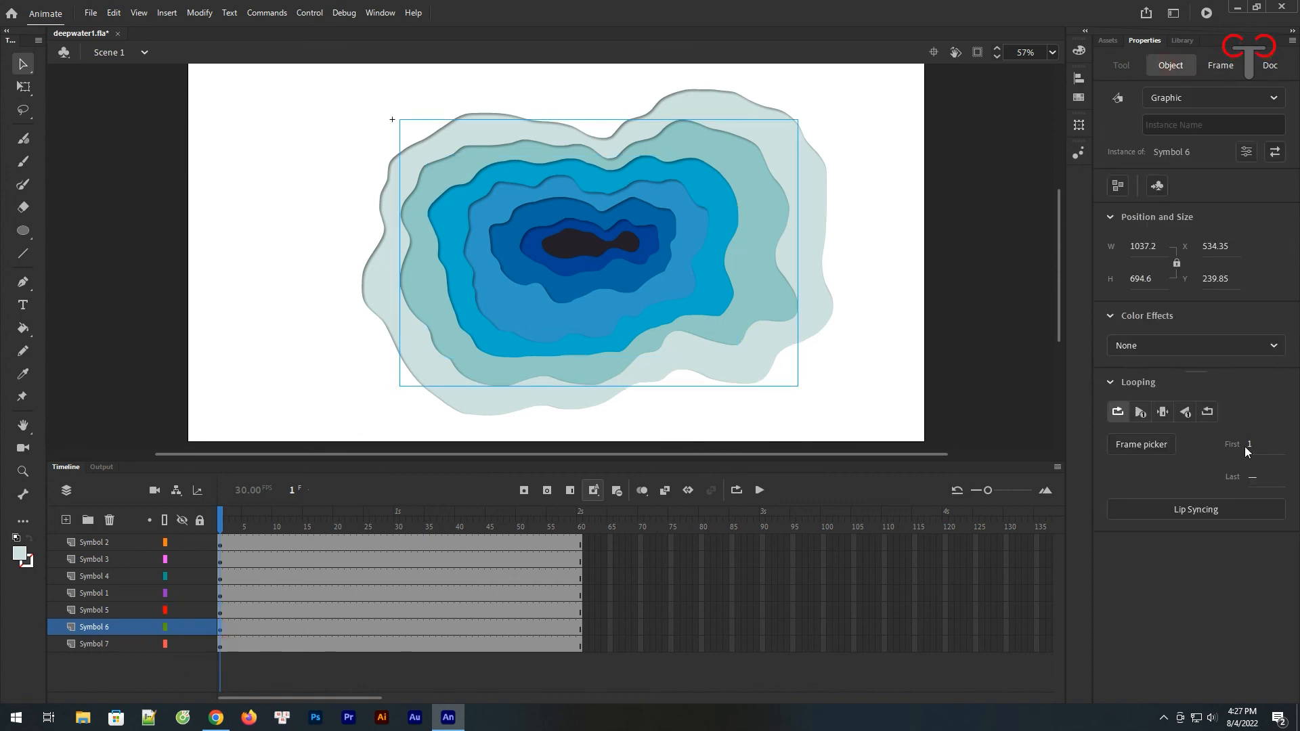
left_click(1251, 447)
type("25")
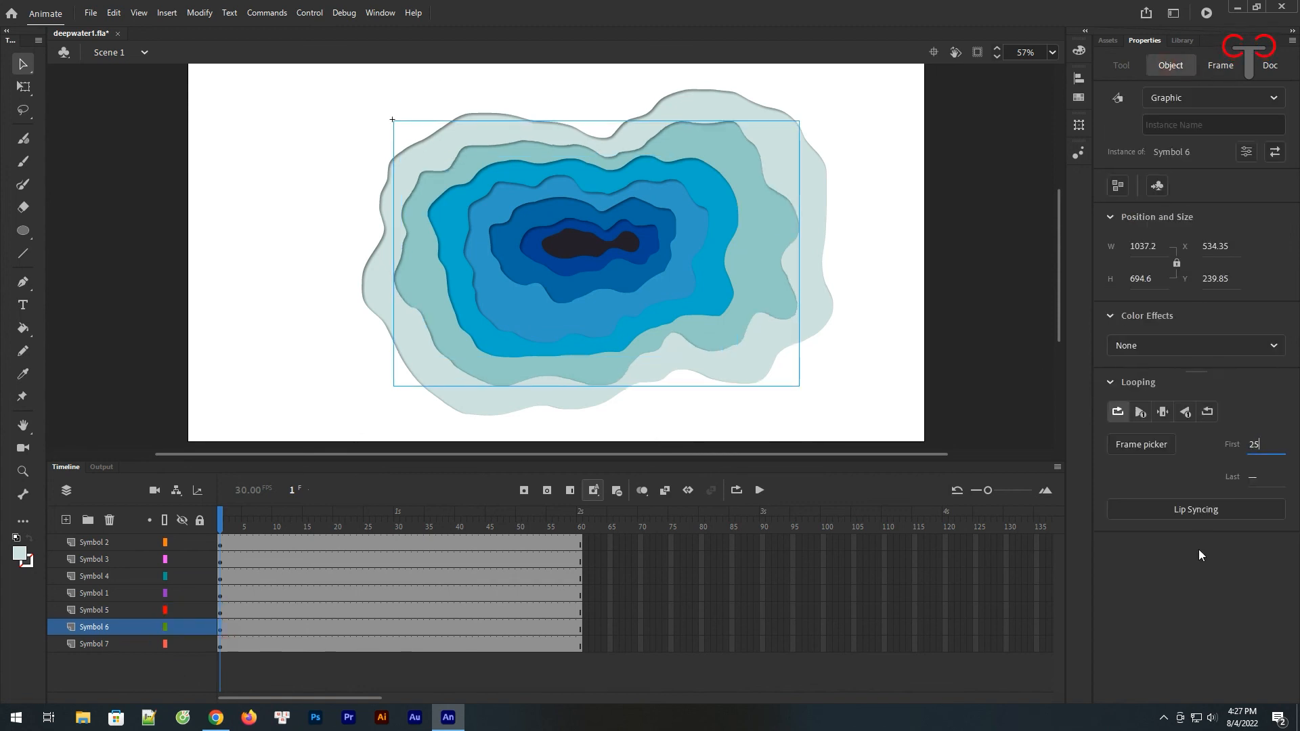
Preview the offset blob loops on the timeline and in a movie test, and close the test window.
left_click_drag(223, 528, 381, 510)
left_click(760, 490)
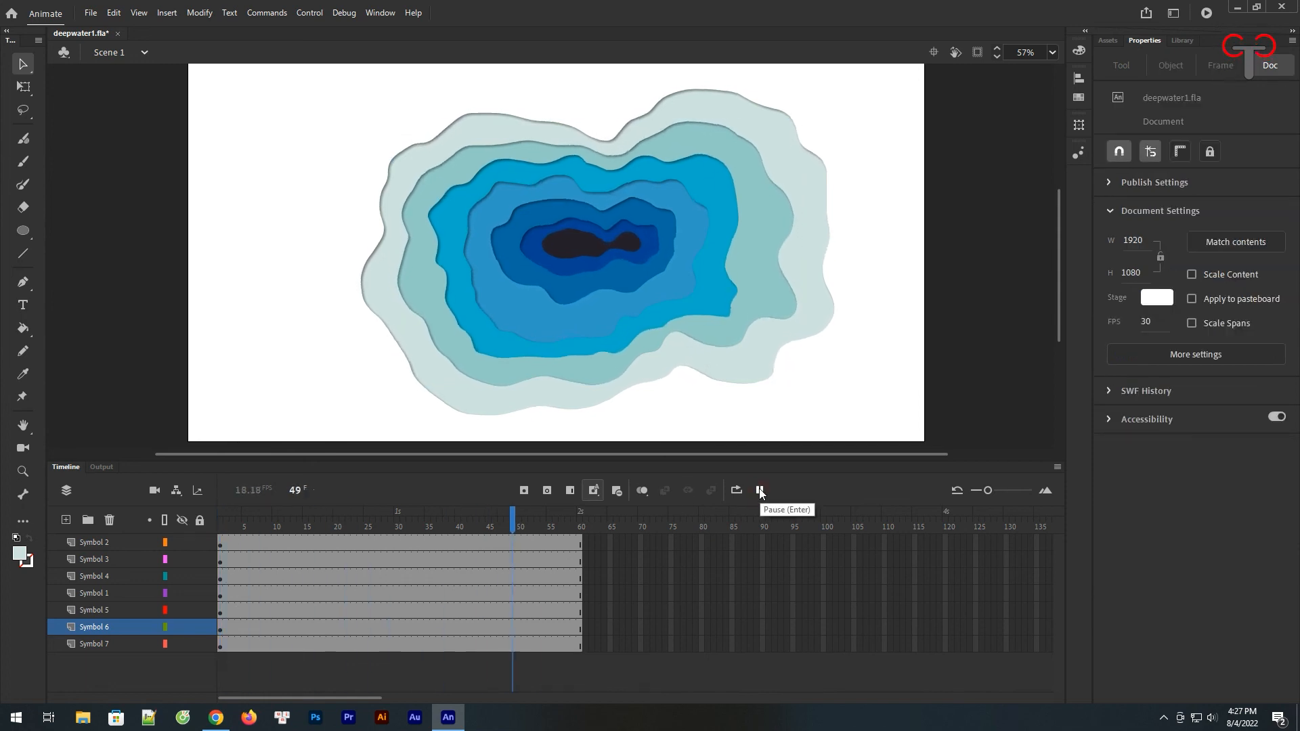
key("ctrl+Return")
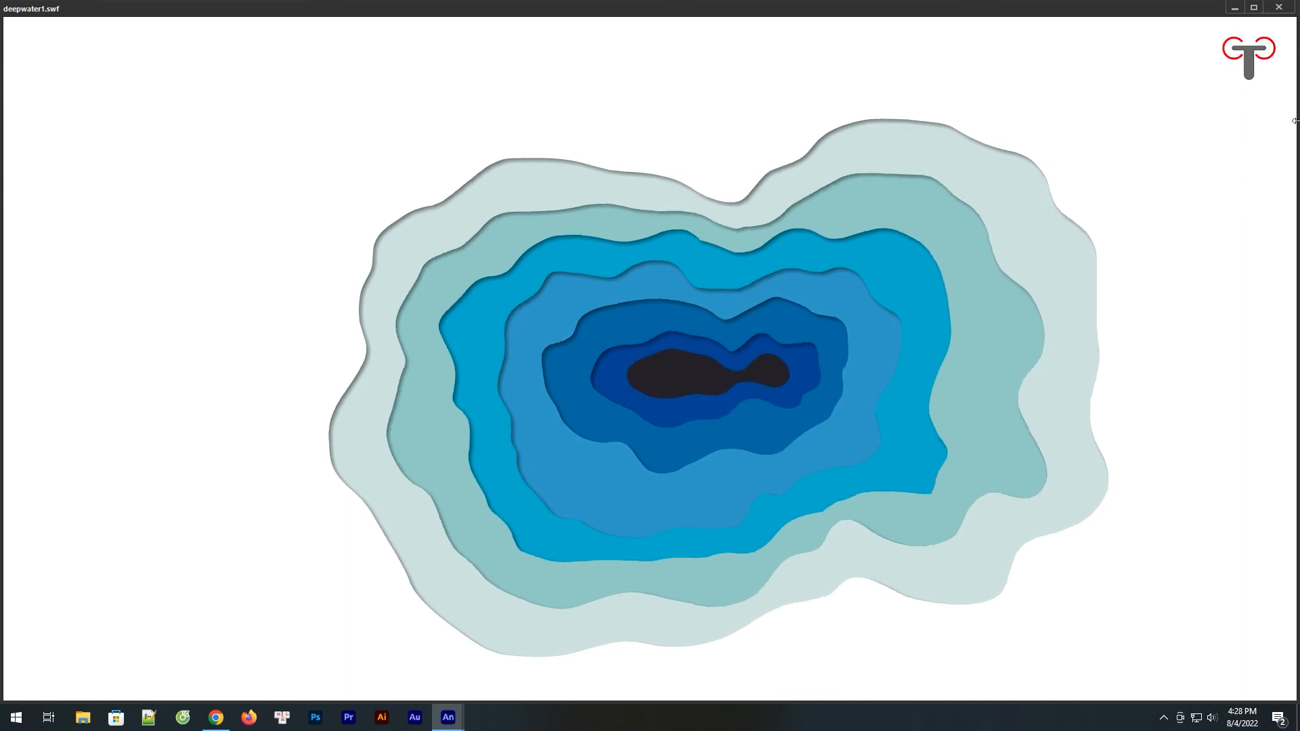
key("ctrl+w")
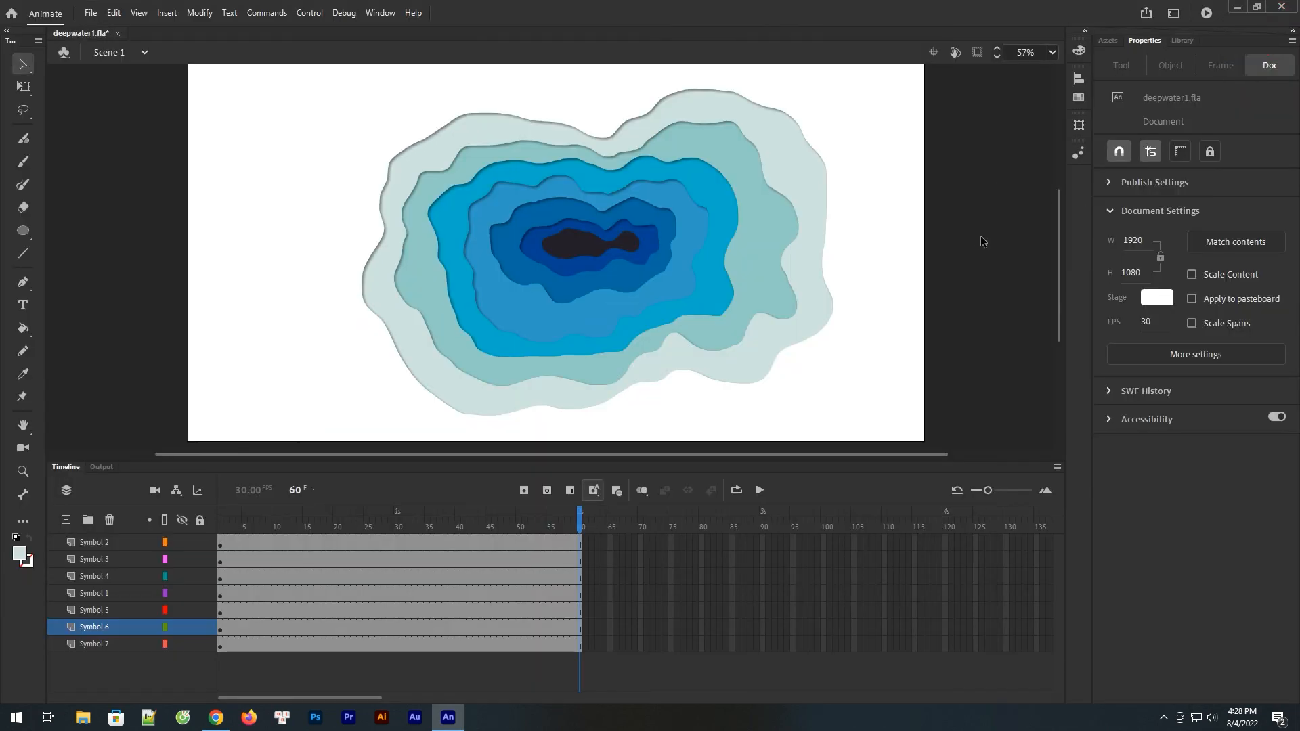